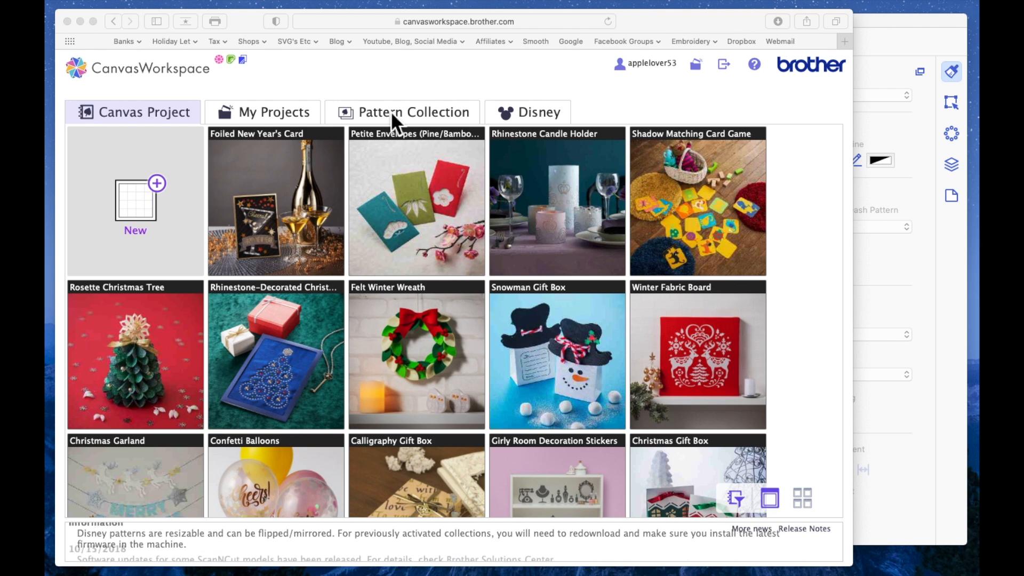
Step: Open the Disney Vinyl Auto Blade Kit Pattern Collection and look through its patterns
left_click(541, 115)
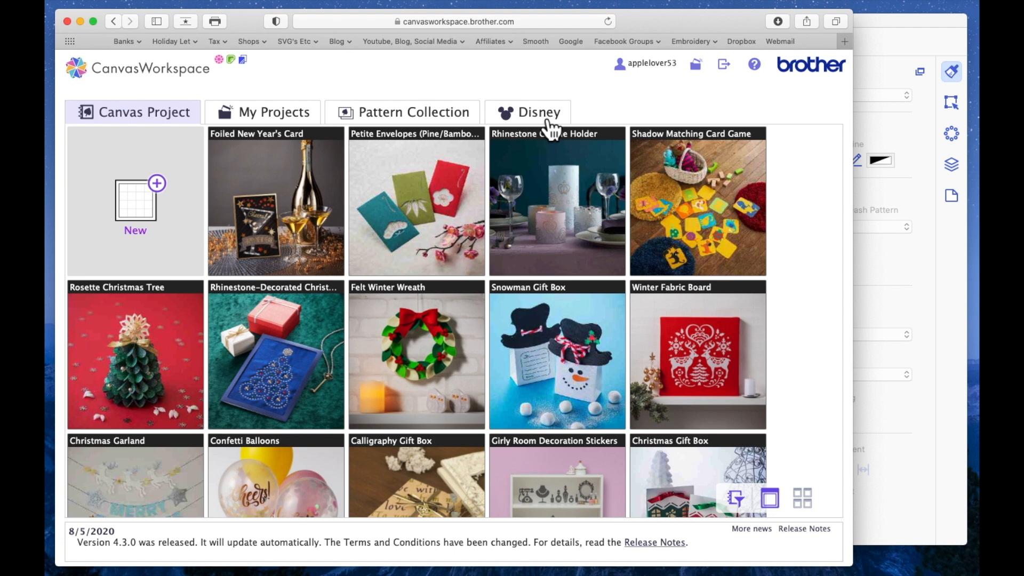
left_click(552, 129)
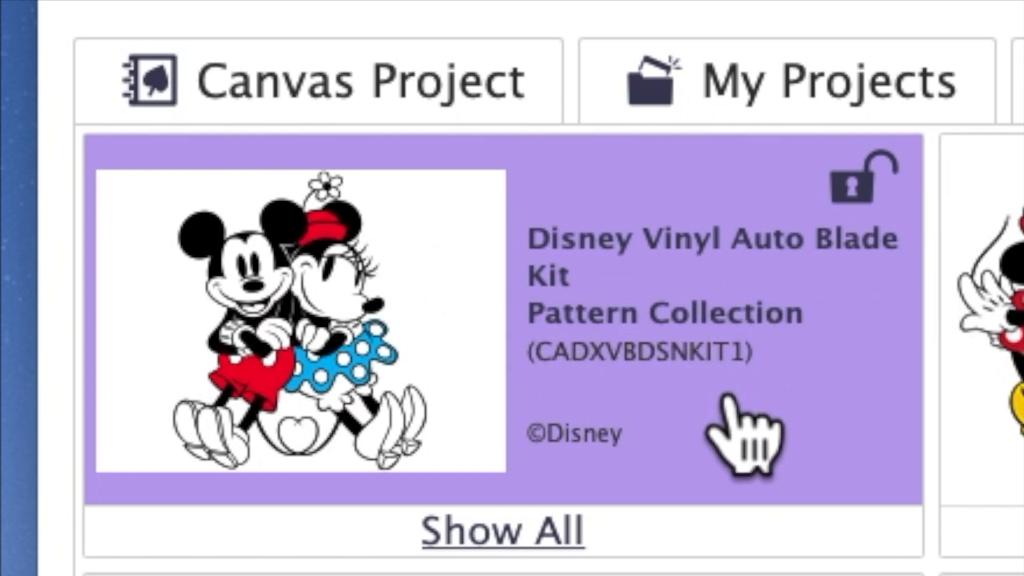
left_click(709, 392)
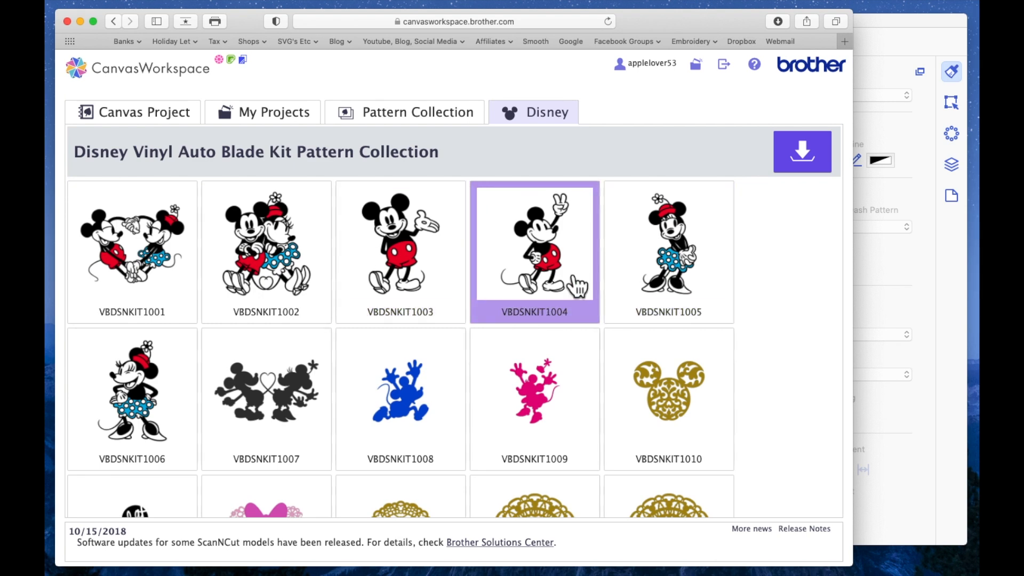
scroll(577, 281, "down", 1)
scroll(577, 280, "down", 10)
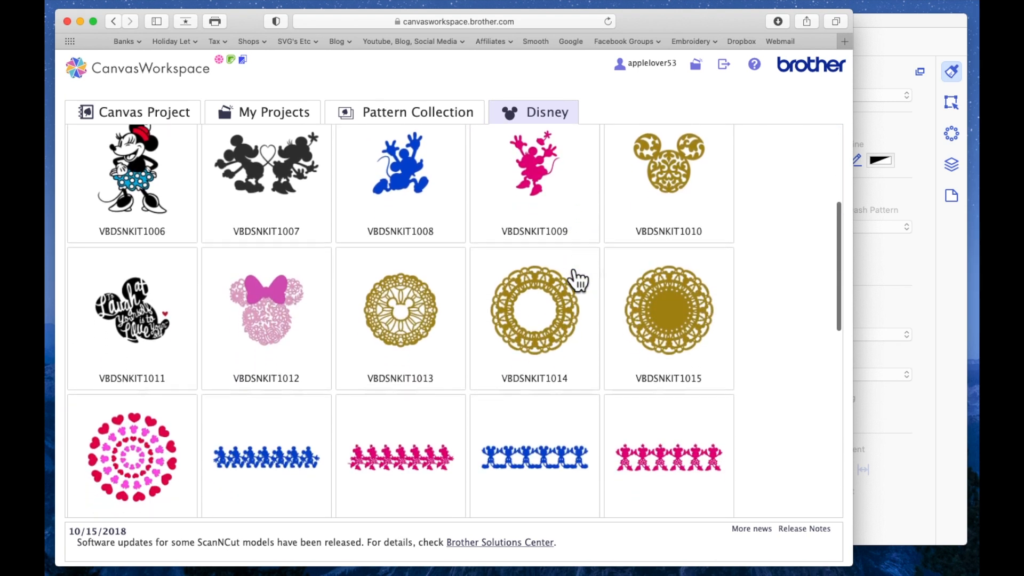
scroll(577, 280, "down", 4)
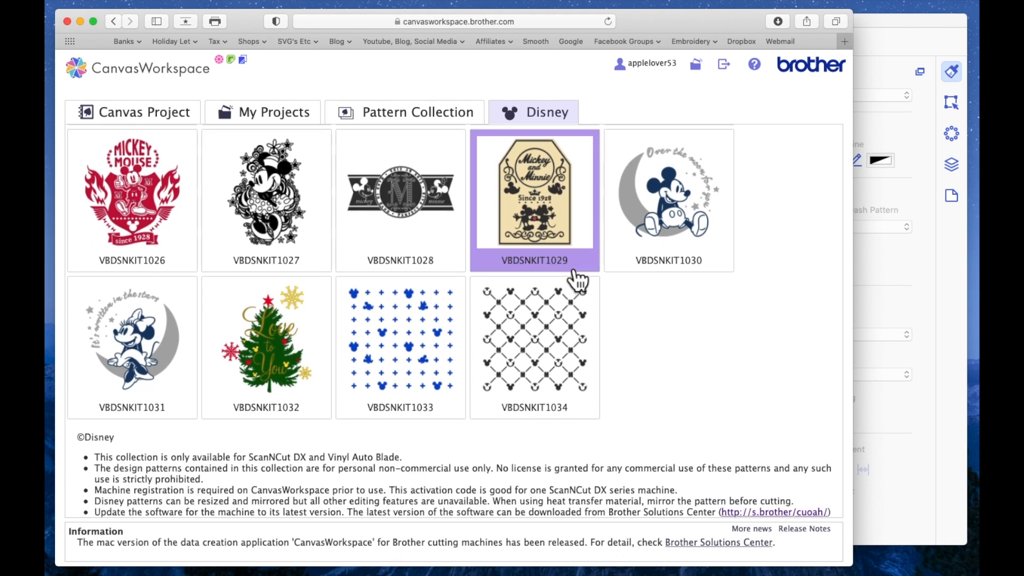
scroll(577, 280, "up", 14)
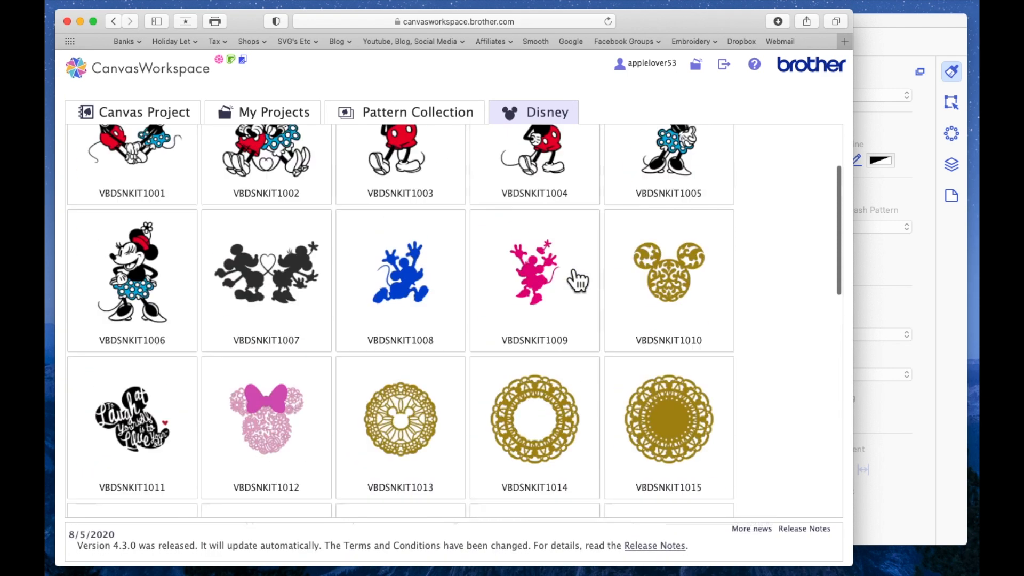
Step: View the part and file transfer options of the Disney pattern VBDSNKIT1001, and return to the collection
left_click(162, 257)
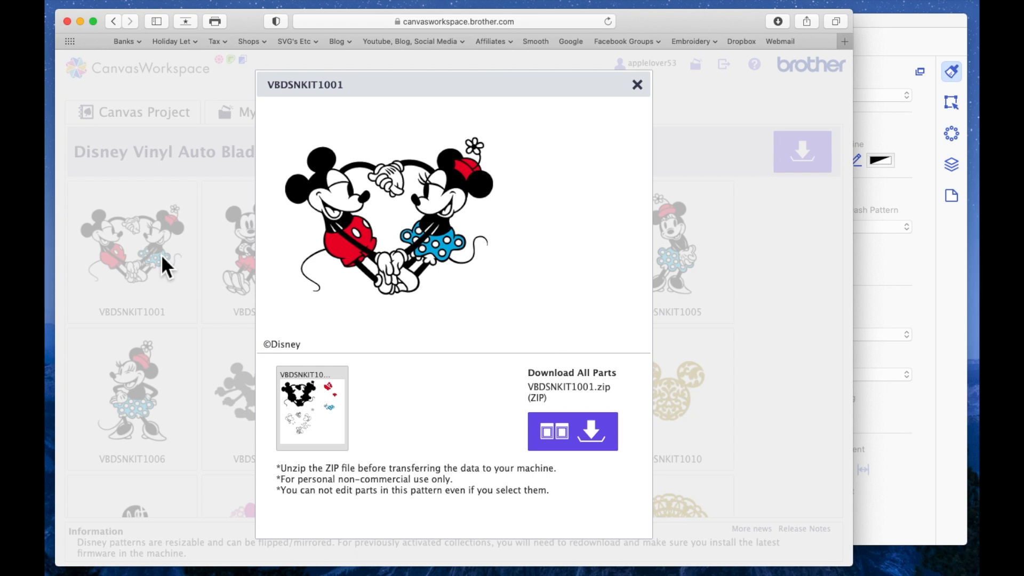
mouse_move(347, 430)
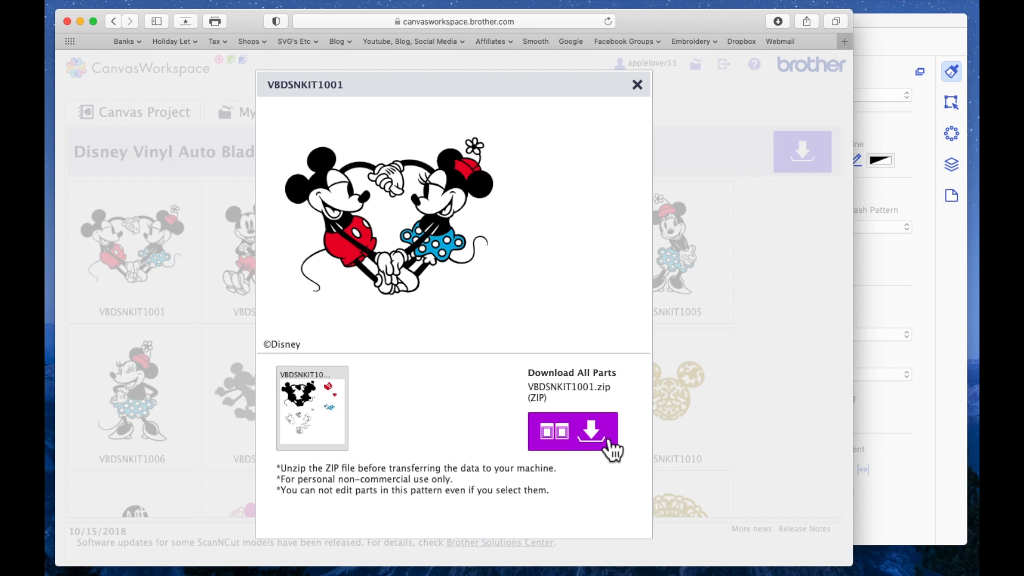
left_click(594, 437)
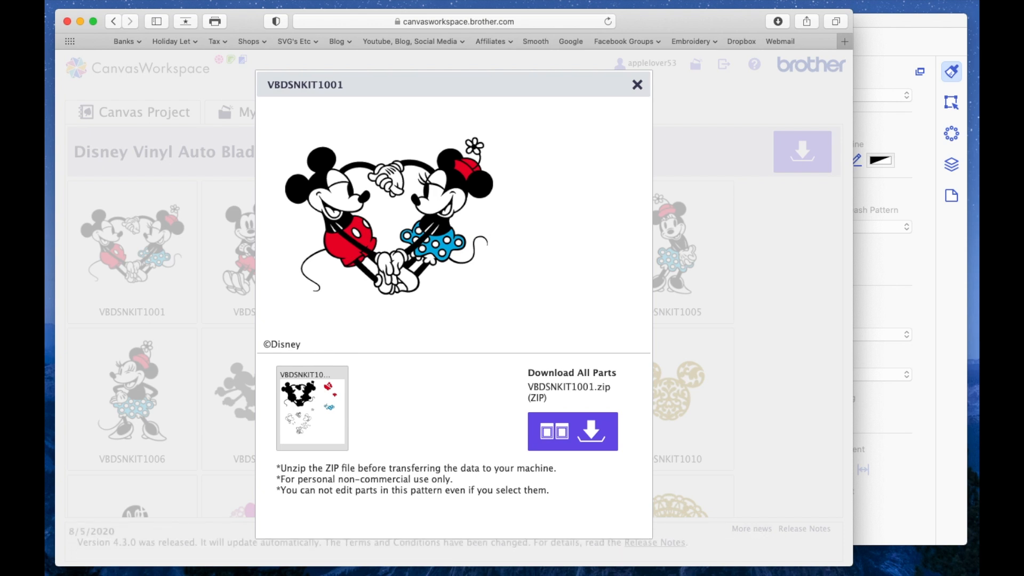
mouse_move(324, 385)
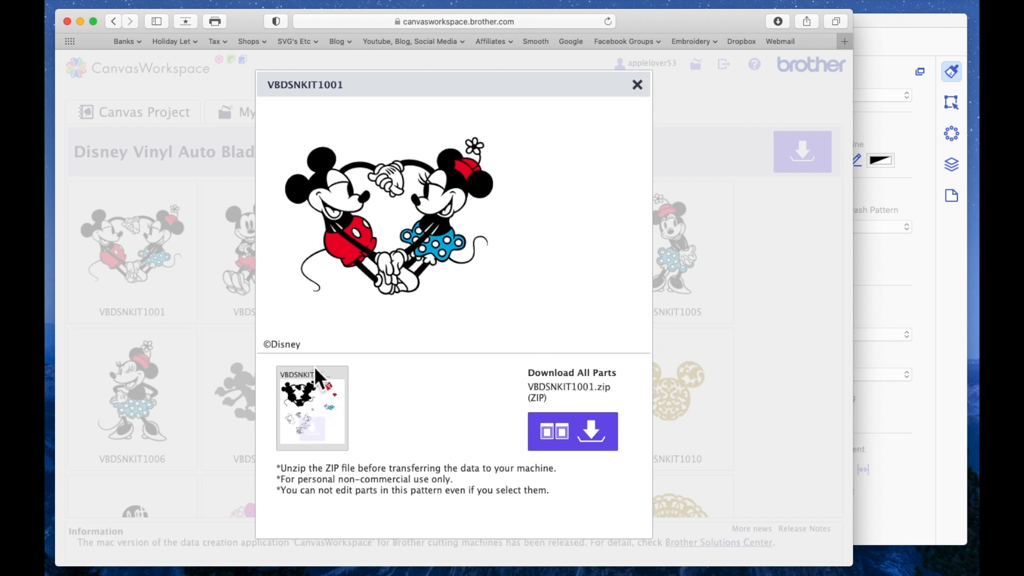
left_click(320, 432)
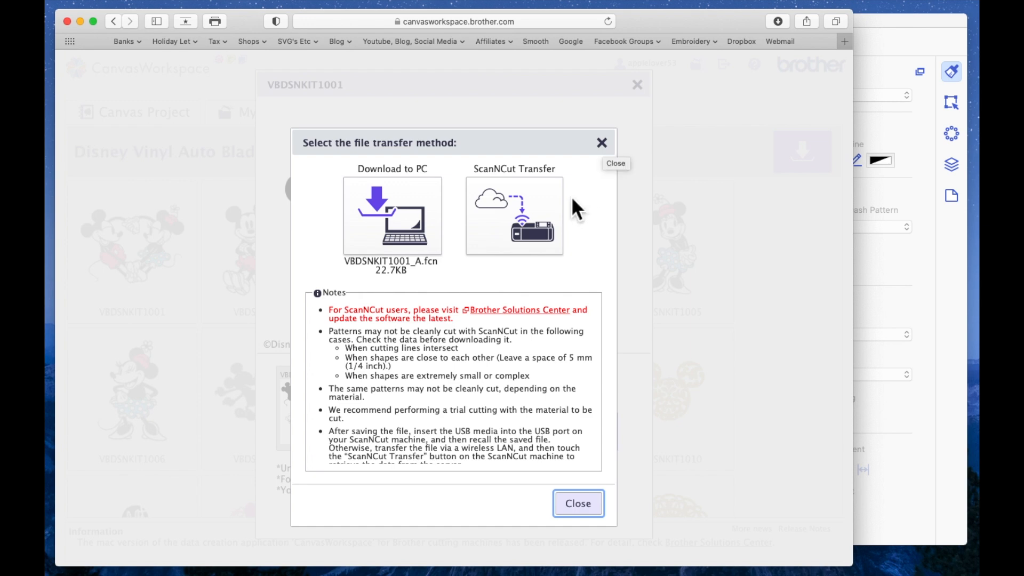
left_click(602, 144)
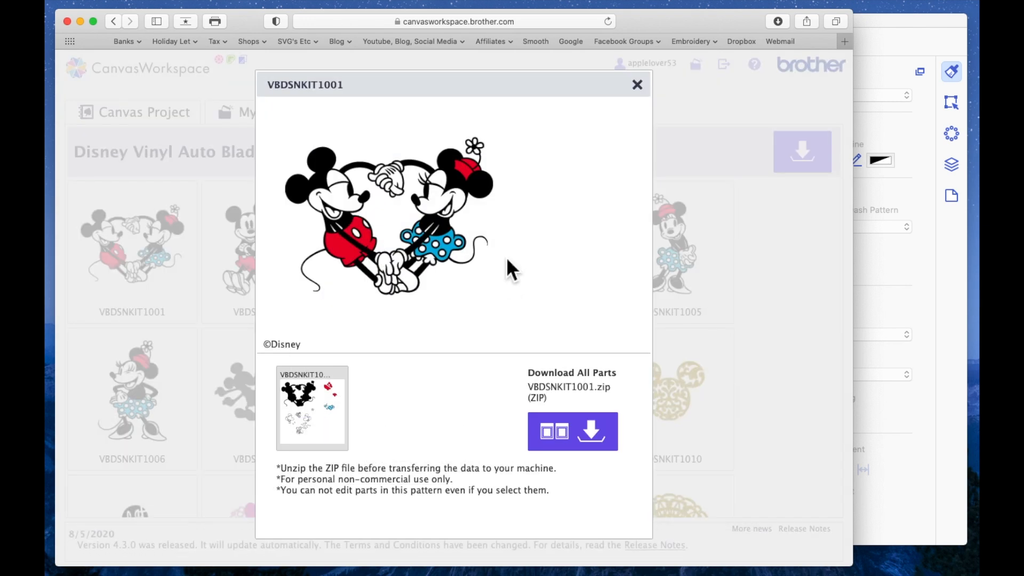
left_click(637, 85)
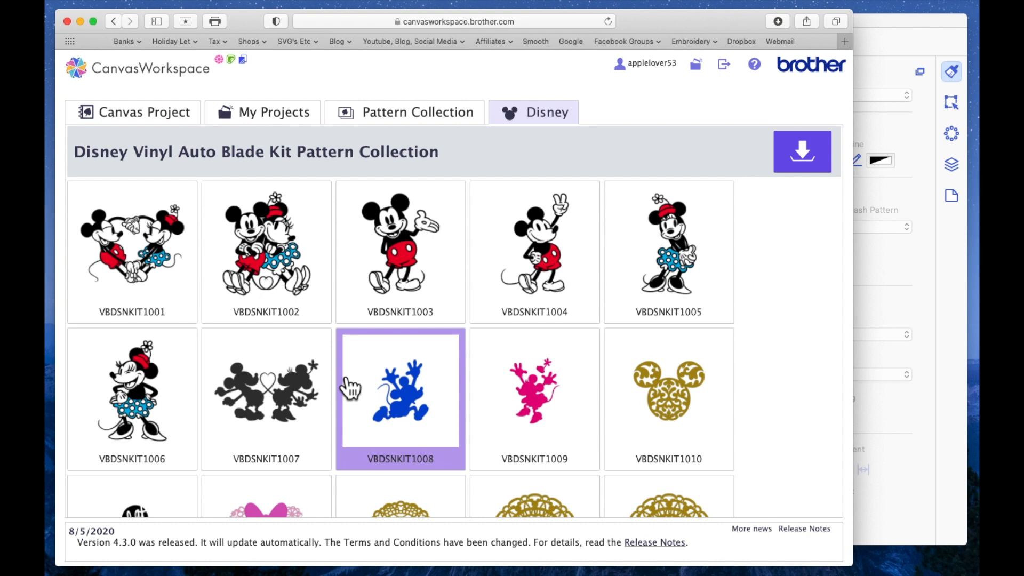
Step: Create a new Canvas project and look at the Premium rhinestone and printable sticker tools
left_click(163, 123)
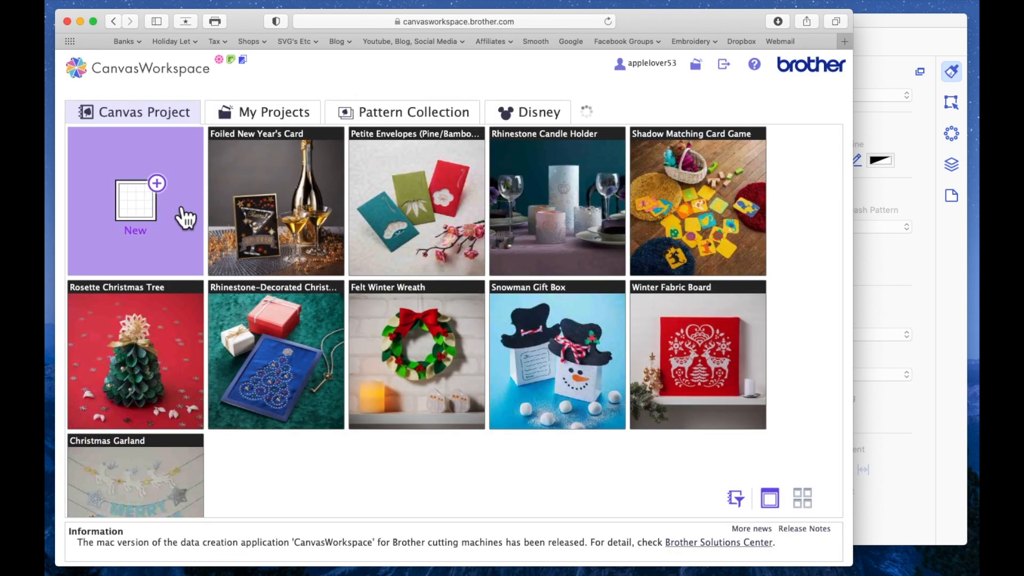
left_click(161, 187)
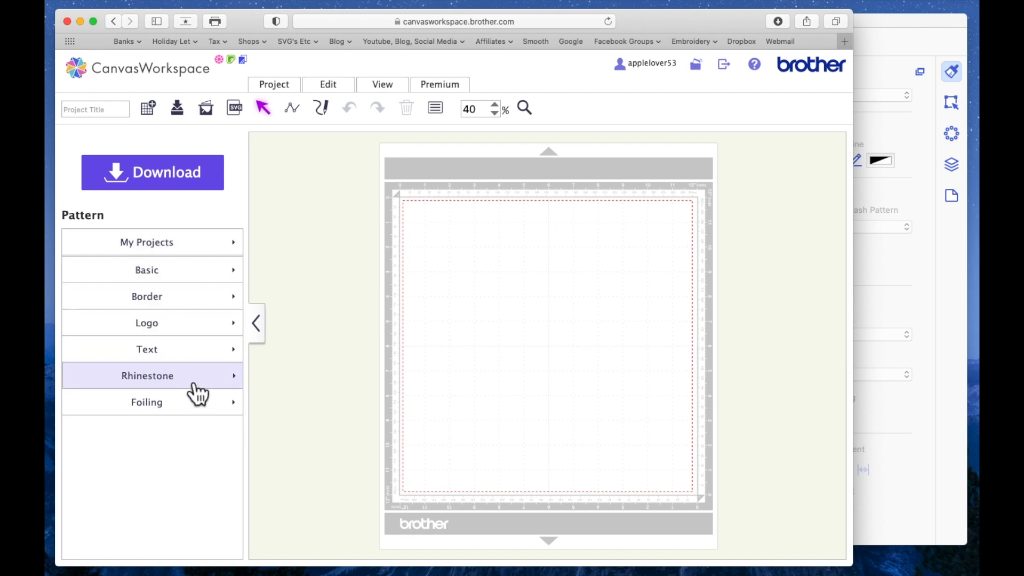
left_click(454, 92)
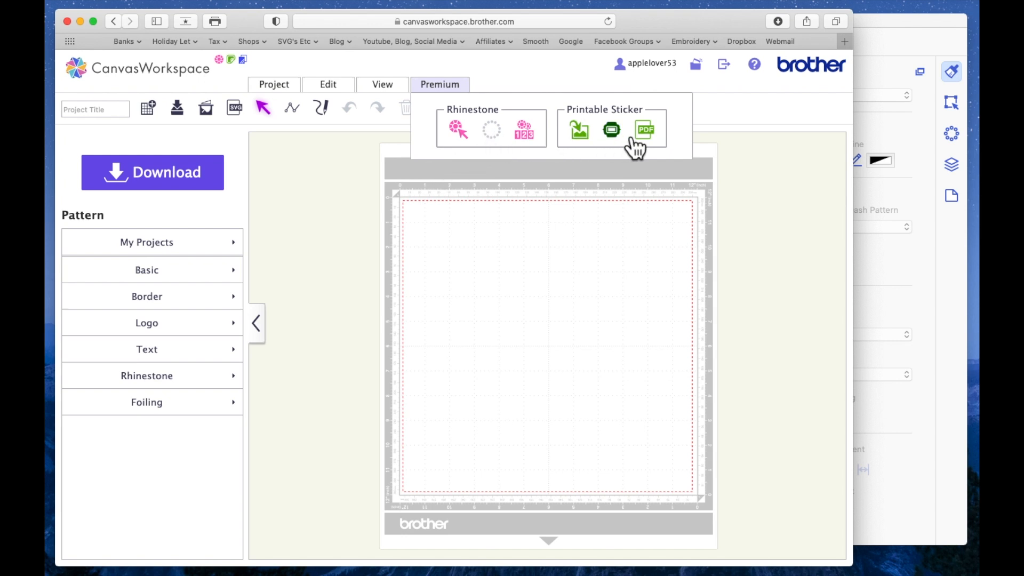
left_click(380, 191)
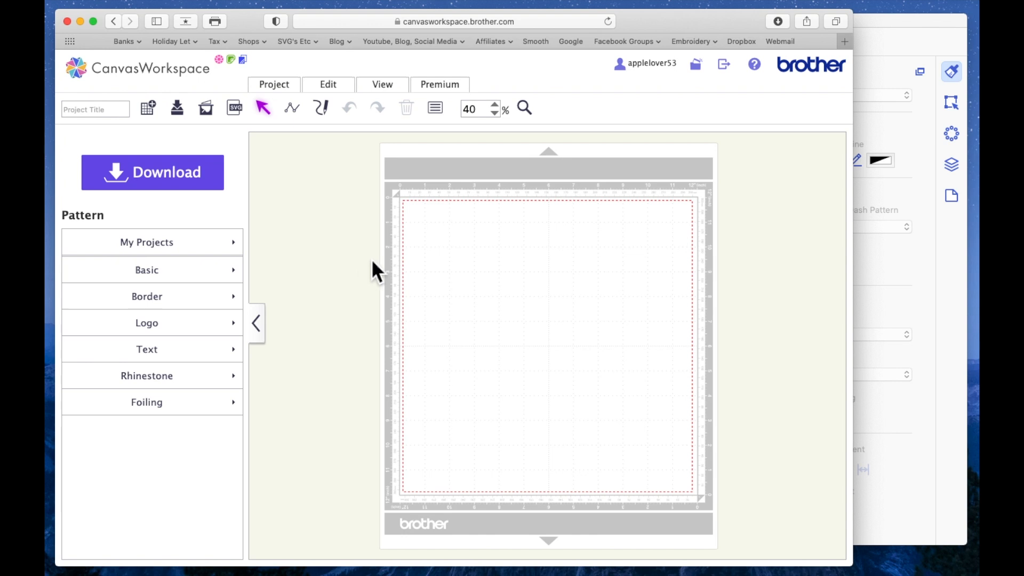
Step: Close the browser window, switch to the CanvasWorkspace desktop program and look through its built-in Vinyl Auto Blade patterns
left_click(68, 22)
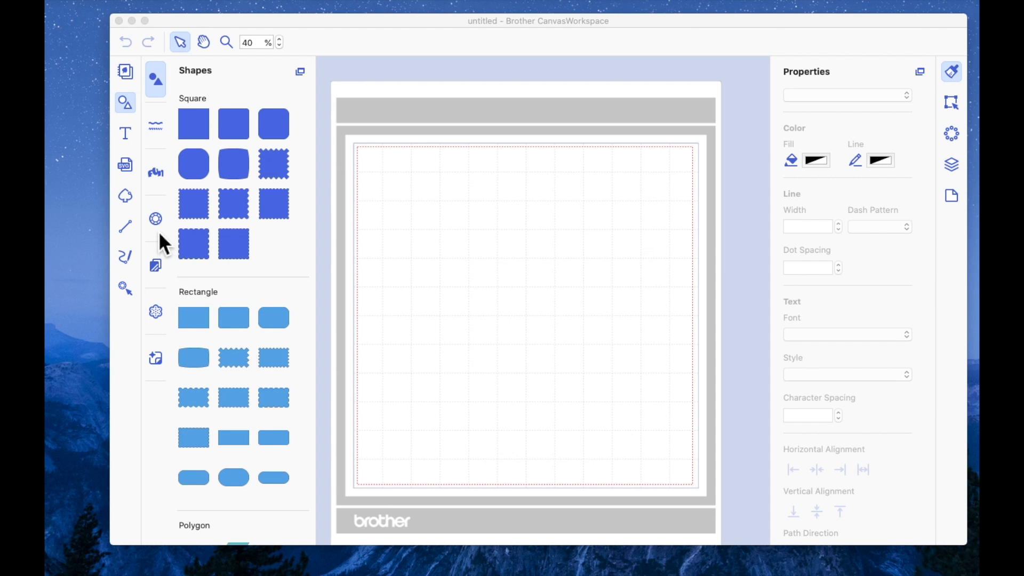
left_click(159, 270)
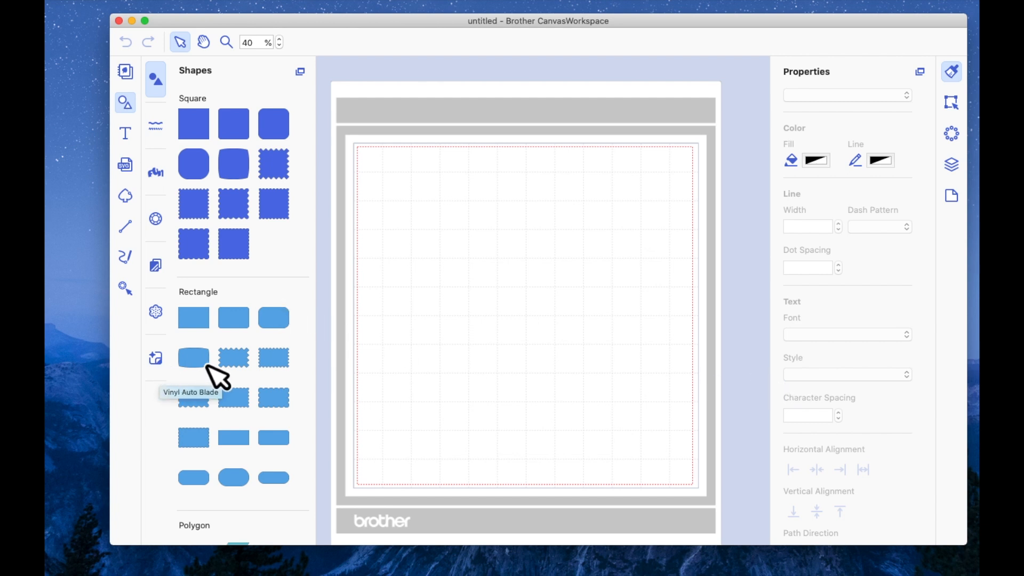
left_click(156, 362)
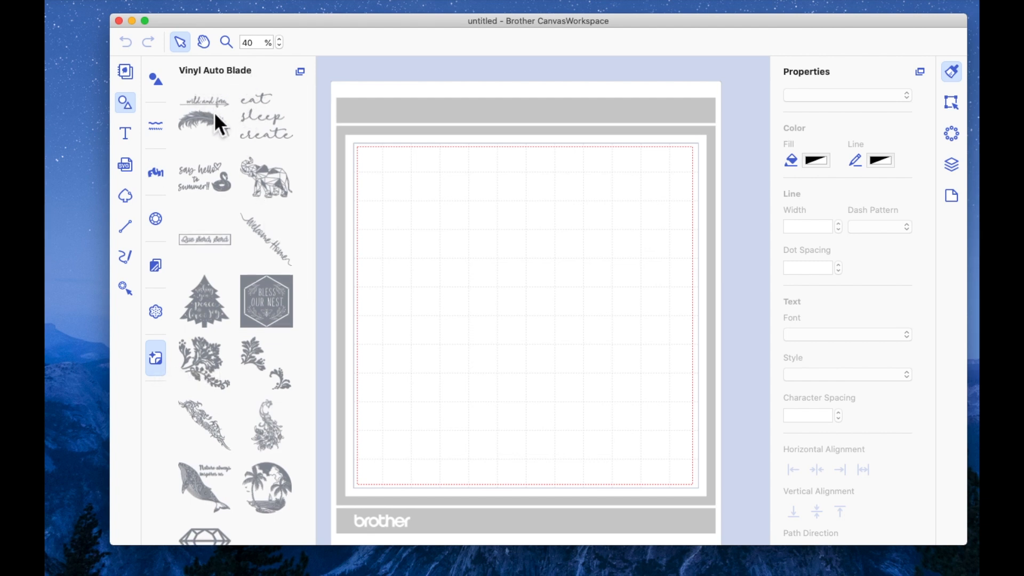
scroll(259, 390, "down", 10)
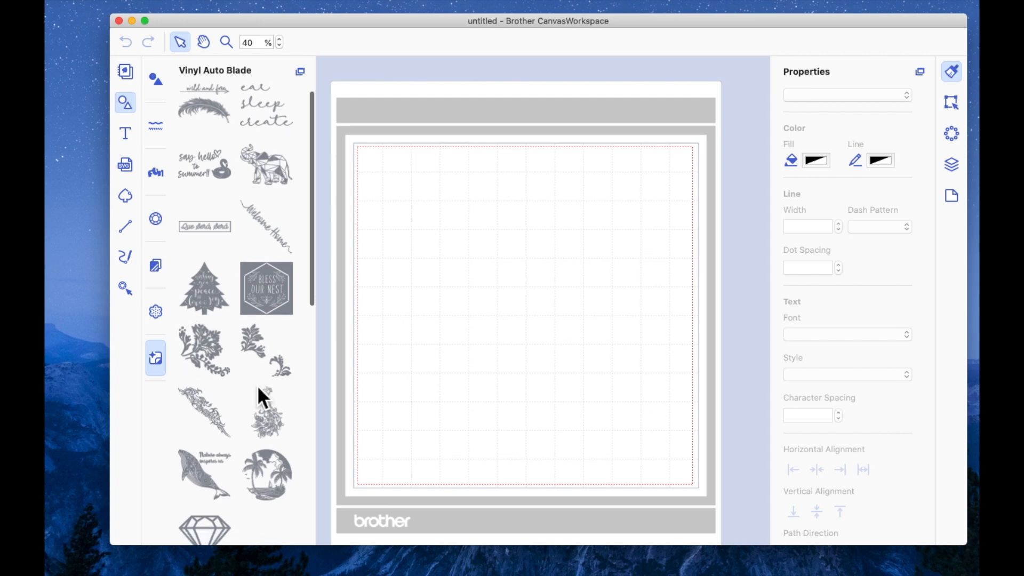
scroll(258, 389, "down", 5)
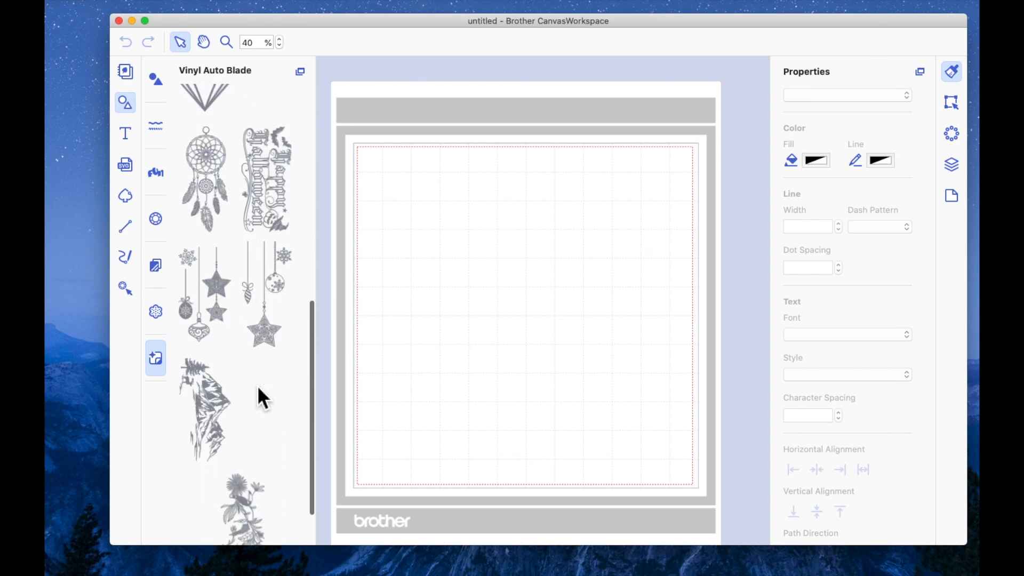
scroll(257, 385, "down", 5)
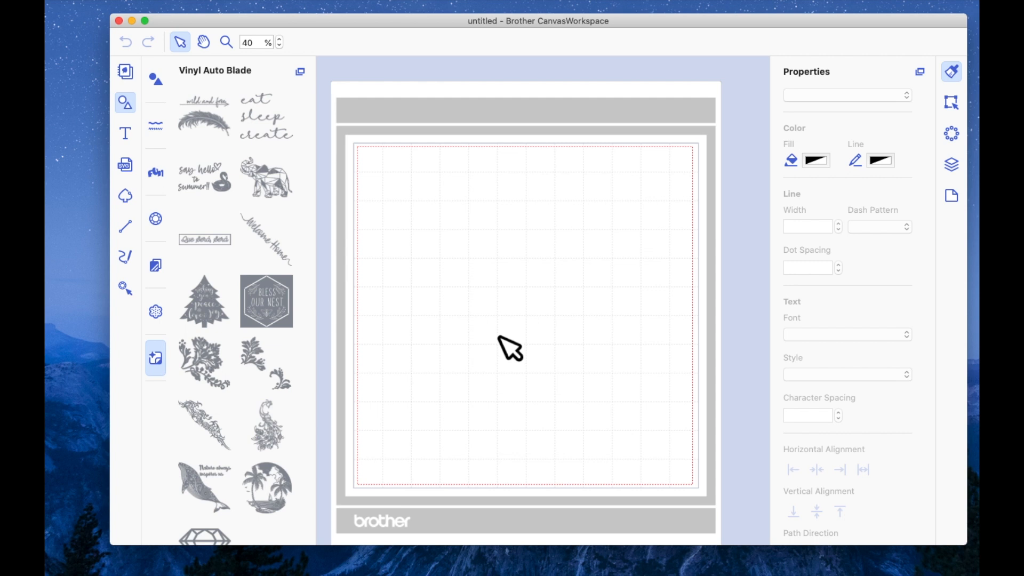
Step: Place the geometric elephant pattern on the mat and enlarge it to about 8.71" by 6.78"
left_click_drag(270, 190, 514, 250)
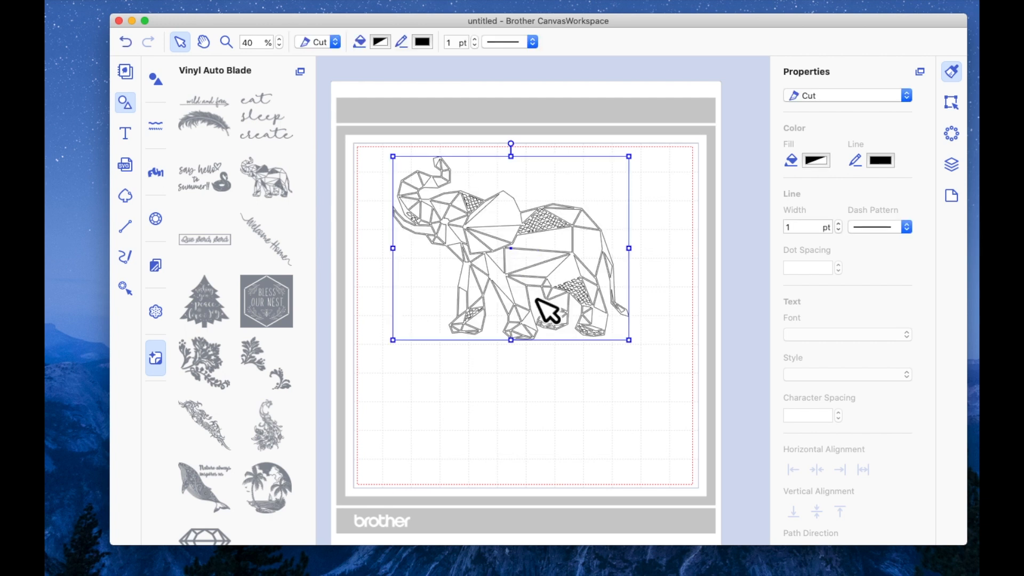
scroll(248, 404, "down", 10)
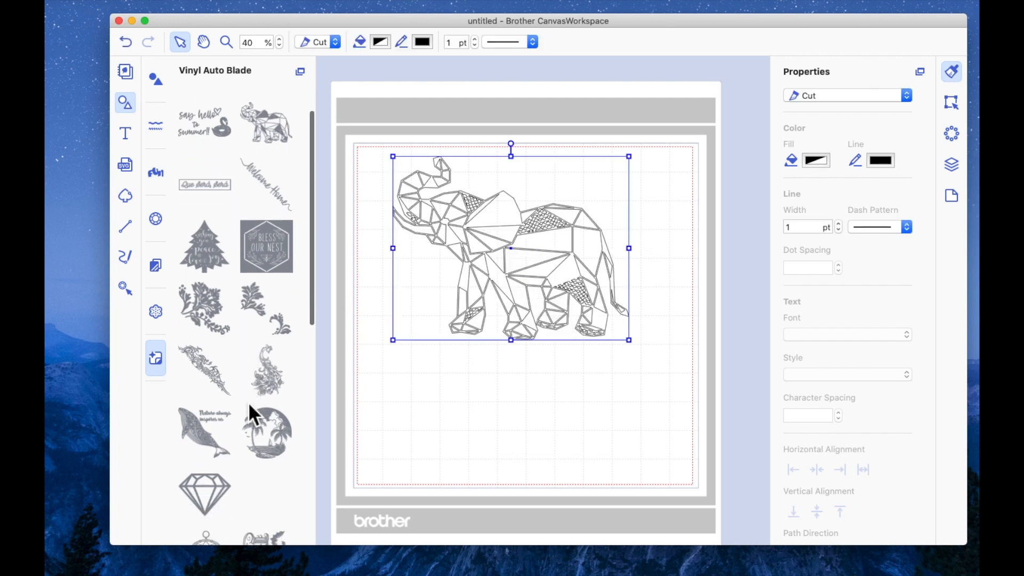
scroll(248, 402, "up", 10)
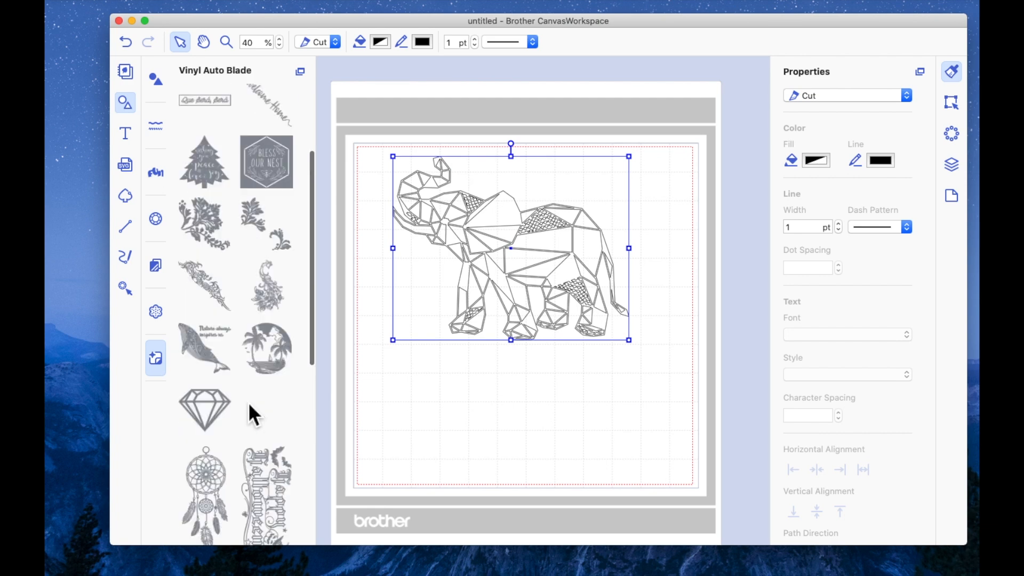
left_click_drag(634, 344, 651, 382)
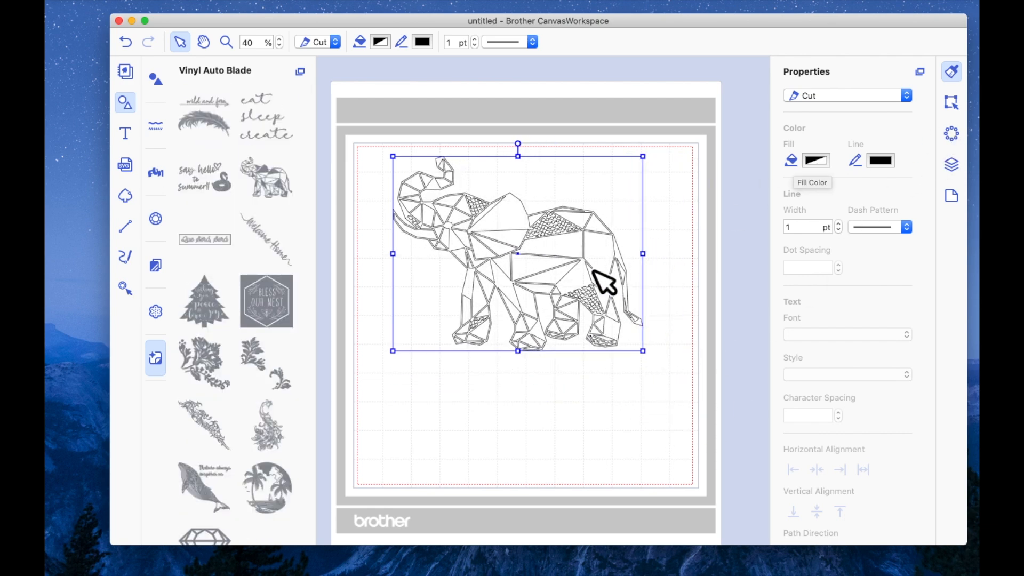
Step: Flip the elephant horizontally and vertically, and flip it back to its original orientation
left_click(953, 100)
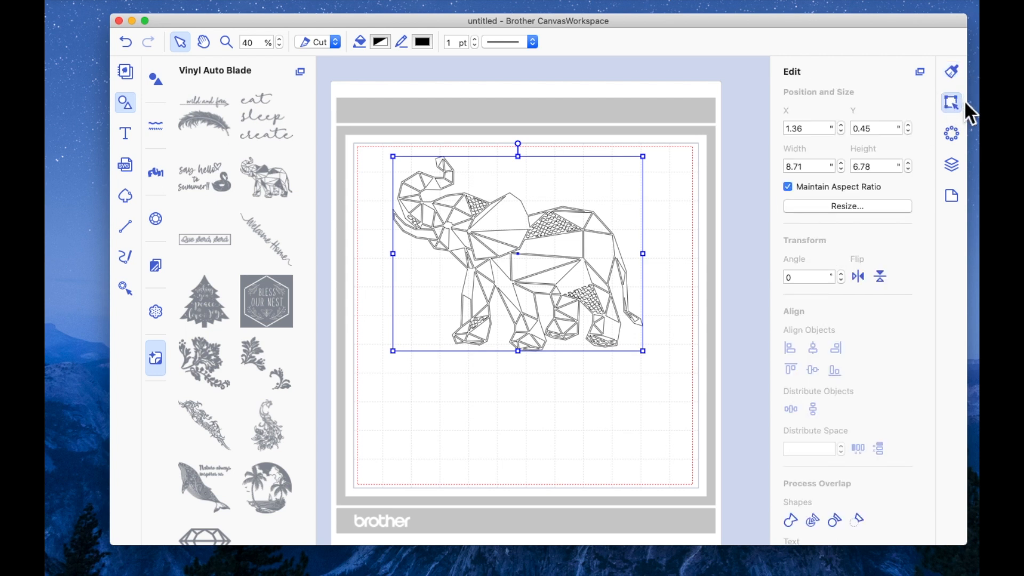
scroll(836, 224, "down", 5)
scroll(836, 224, "up", 4)
scroll(836, 224, "up", 1)
left_click(860, 252)
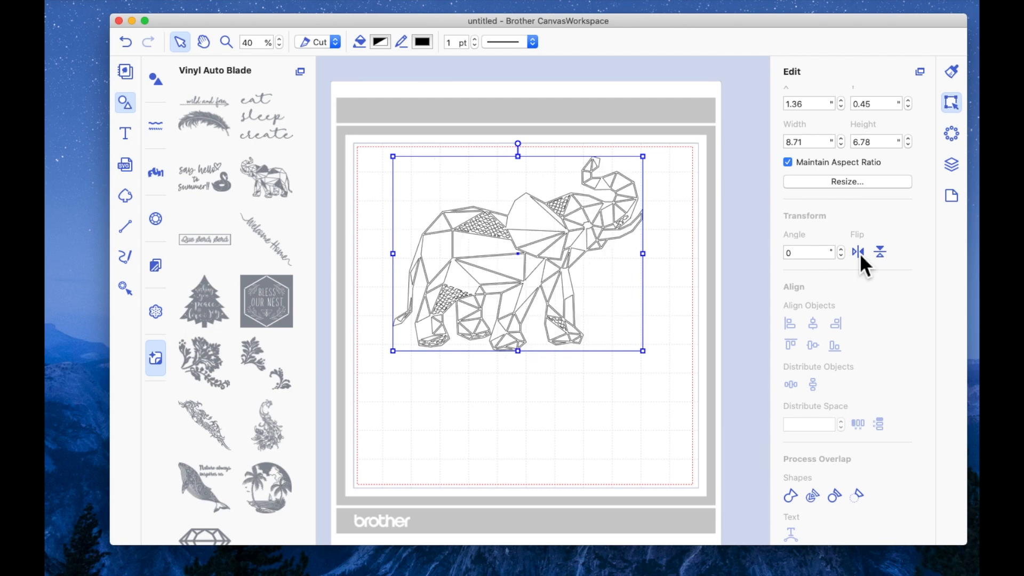
left_click(886, 252)
left_click(862, 253)
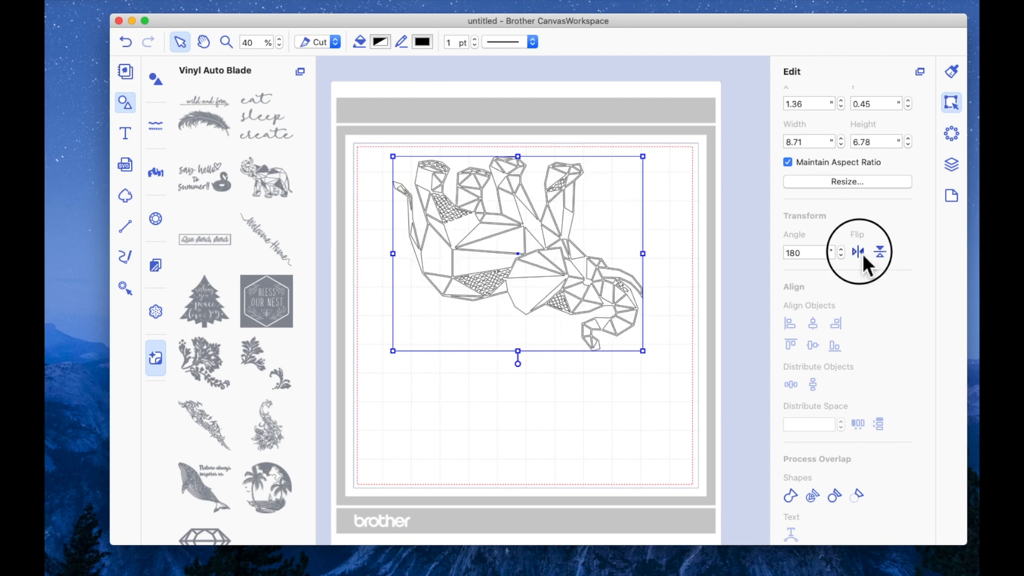
left_click(885, 253)
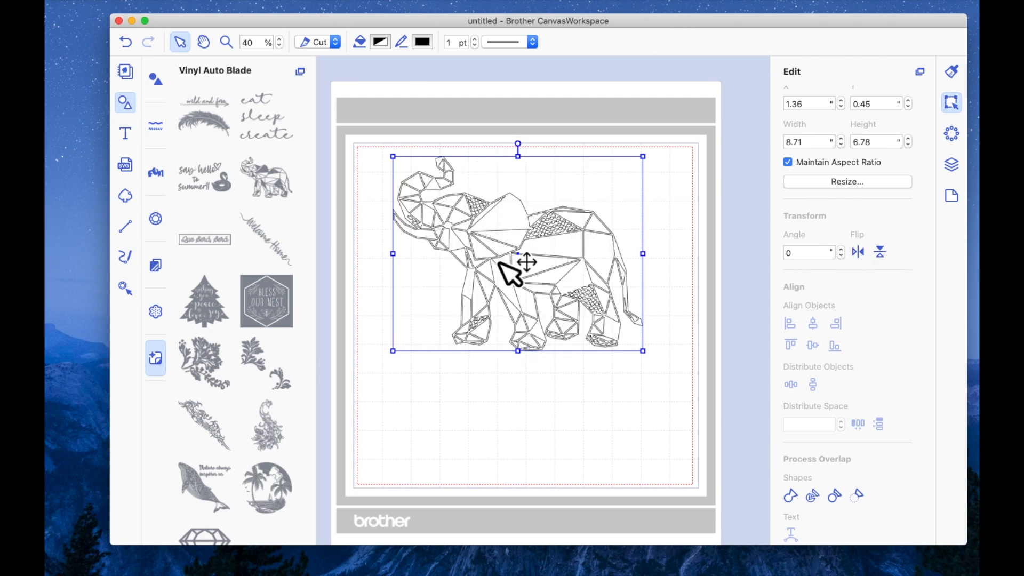
Step: Replace the elephant with the "wild and free" feather pattern, positioned at about X 0.86" and Y 1.41" on the mat
key("Delete")
left_click_drag(215, 130, 538, 300)
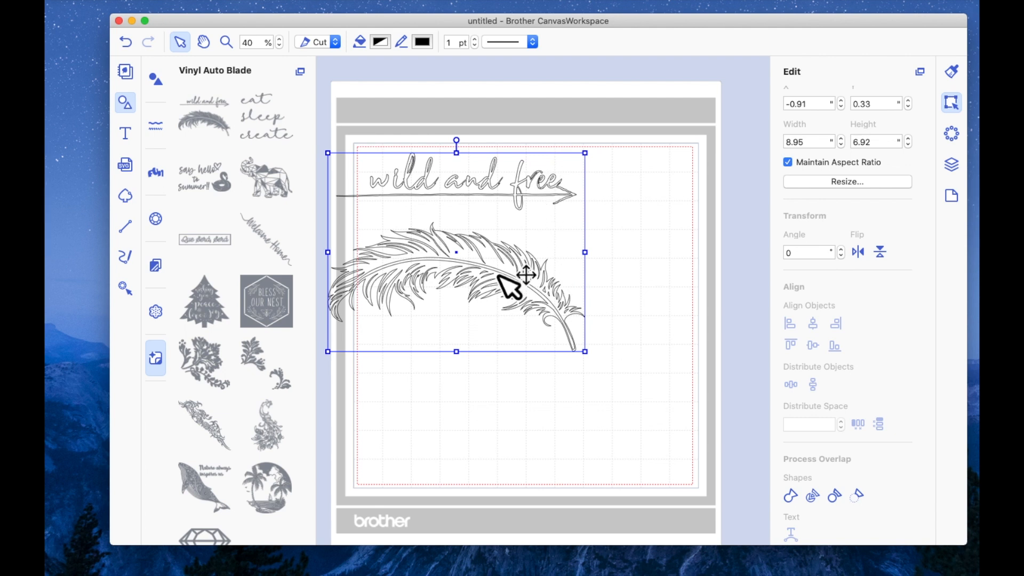
left_click_drag(495, 268, 564, 285)
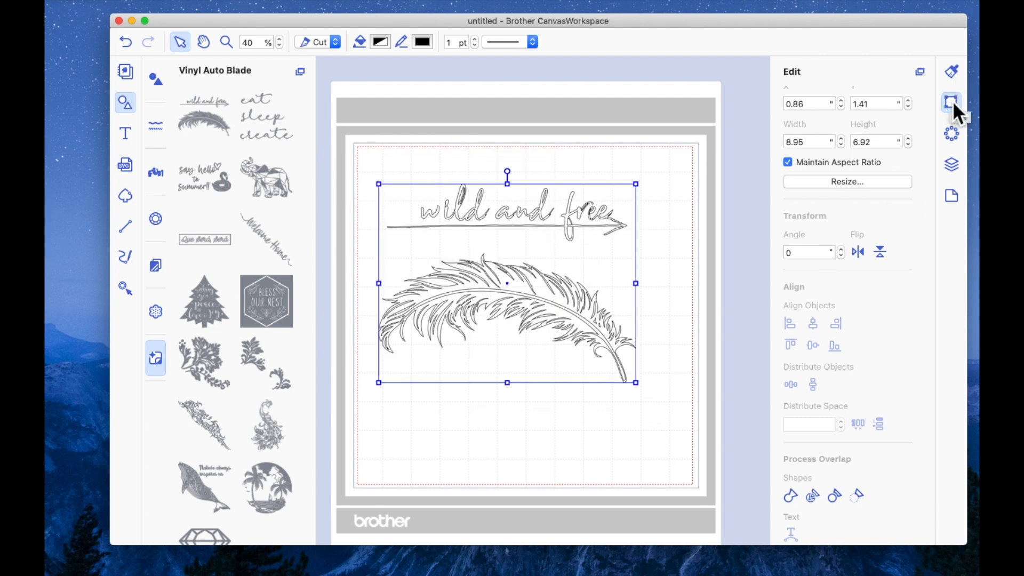
left_click(953, 102)
Step: Replace the feather pattern with "eat sleep create", and swap that for the diagonal "Welcome Home" pattern at about X 0.63" and Y 0.48"
key("Delete")
left_click_drag(262, 115, 573, 350)
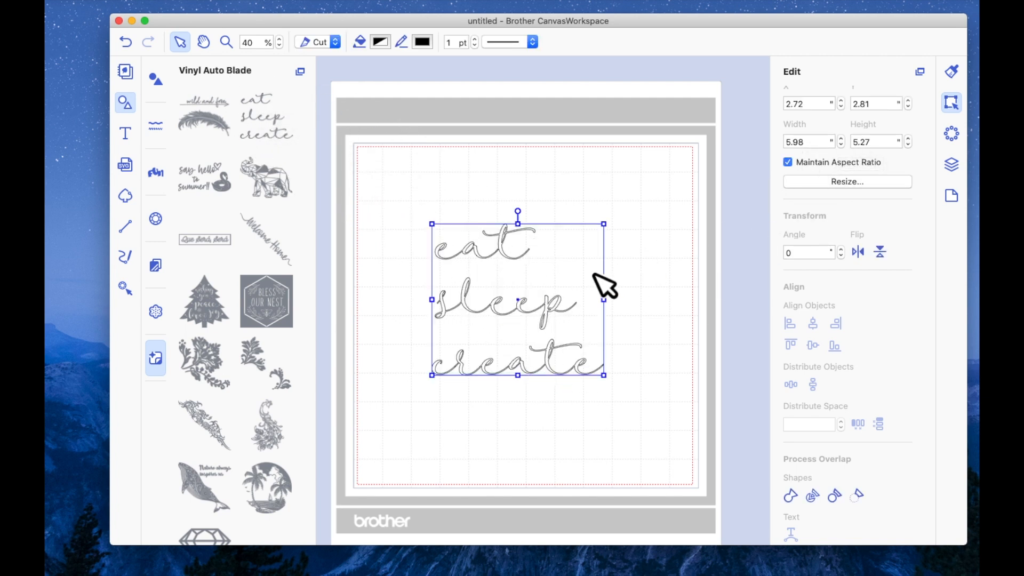
key("Delete")
left_click_drag(270, 238, 535, 315)
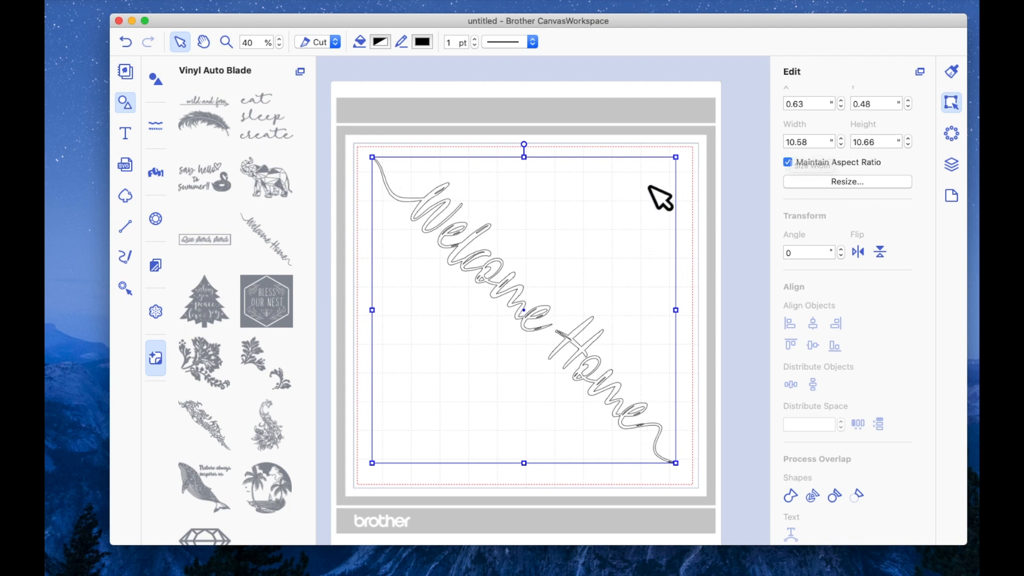
Step: Replace "Welcome Home" with the Christmas tree pattern, and swap that for the whale pattern at about X 0.65" and Y 0.81"
key("Delete")
left_click_drag(203, 311, 487, 303)
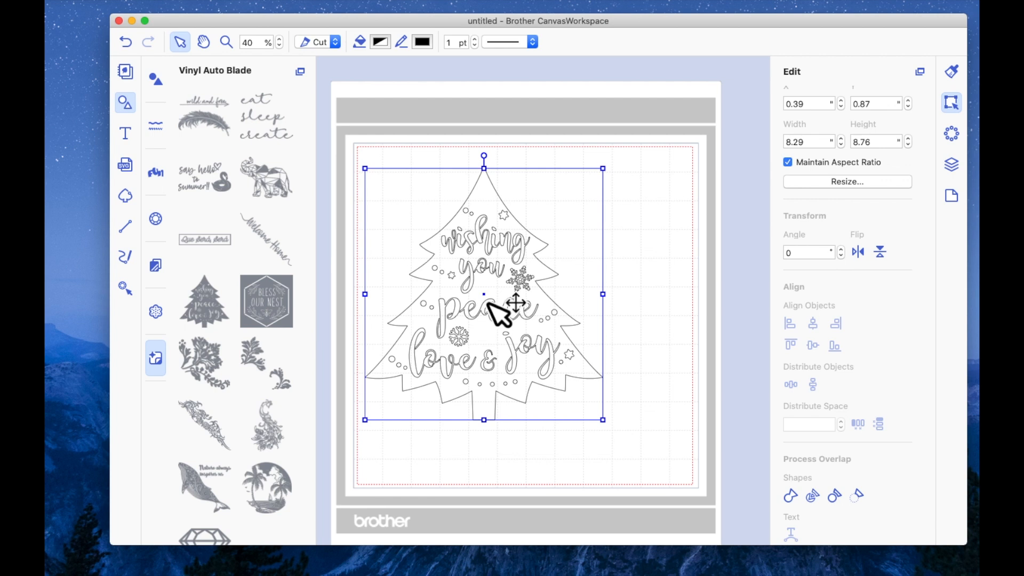
key("Delete")
scroll(262, 237, "down", 5)
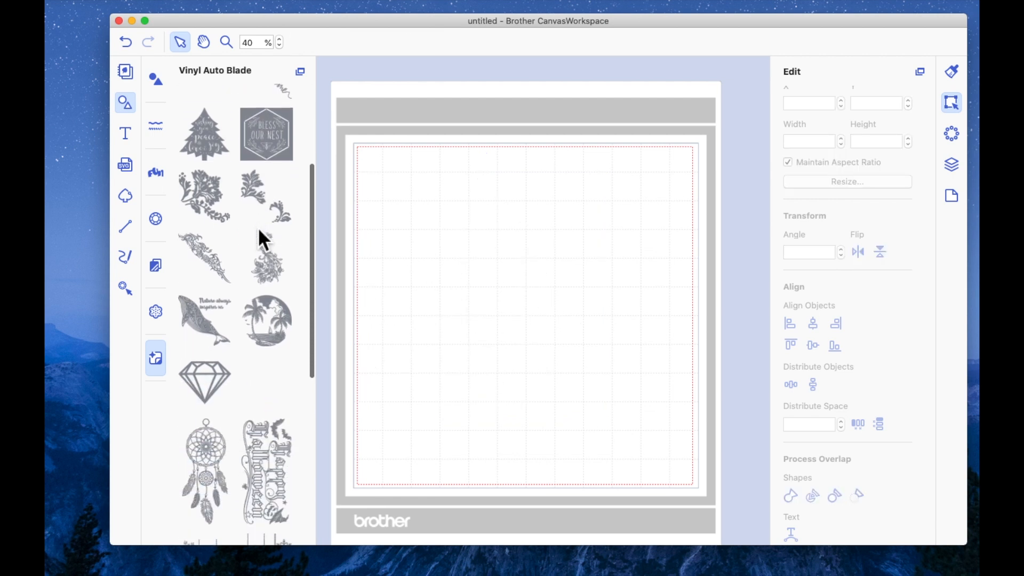
scroll(259, 231, "down", 2)
left_click_drag(238, 252, 508, 309)
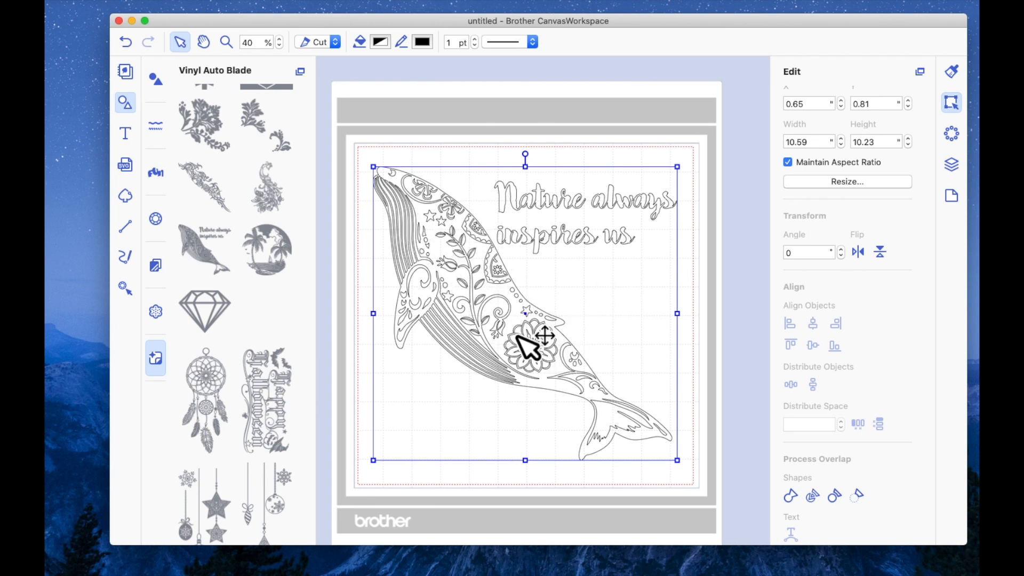
Step: Replace the whale with the tall "Happy Halloween" pattern, positioned over the mat at about X 0.82" and Y -5.86"
key("Delete")
left_click_drag(279, 391, 564, 300)
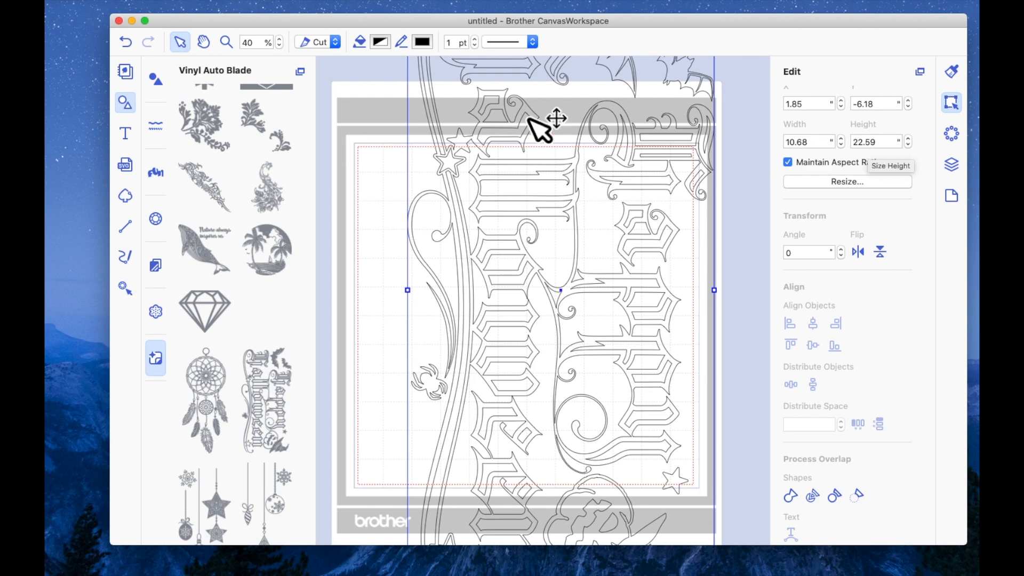
left_click(282, 46)
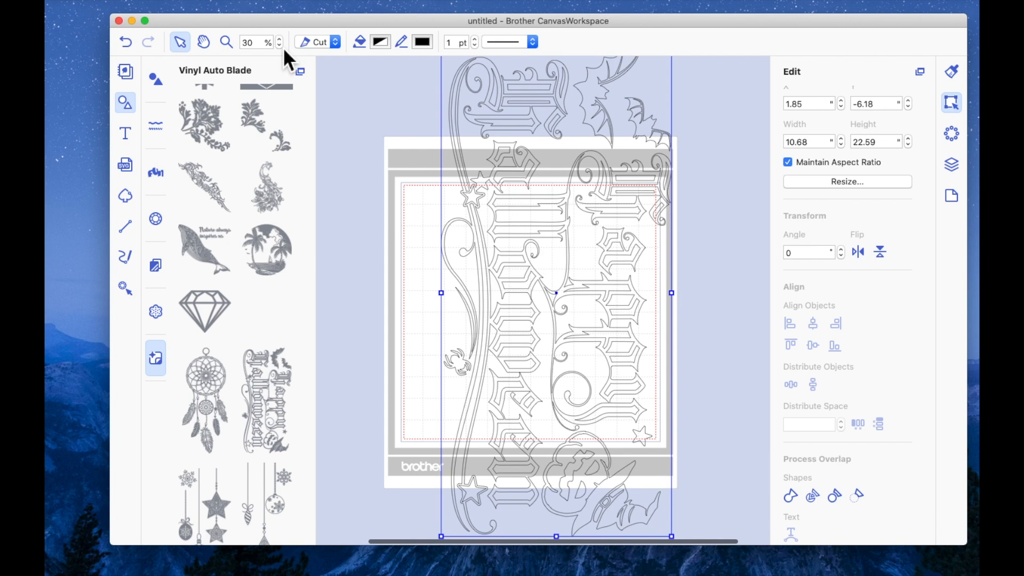
left_click(281, 46)
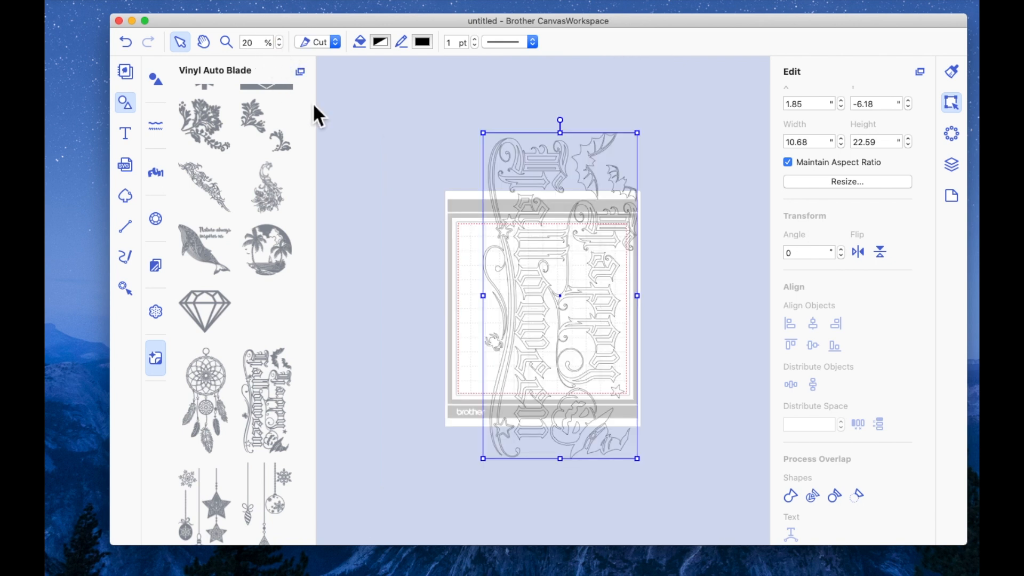
left_click_drag(593, 174, 580, 180)
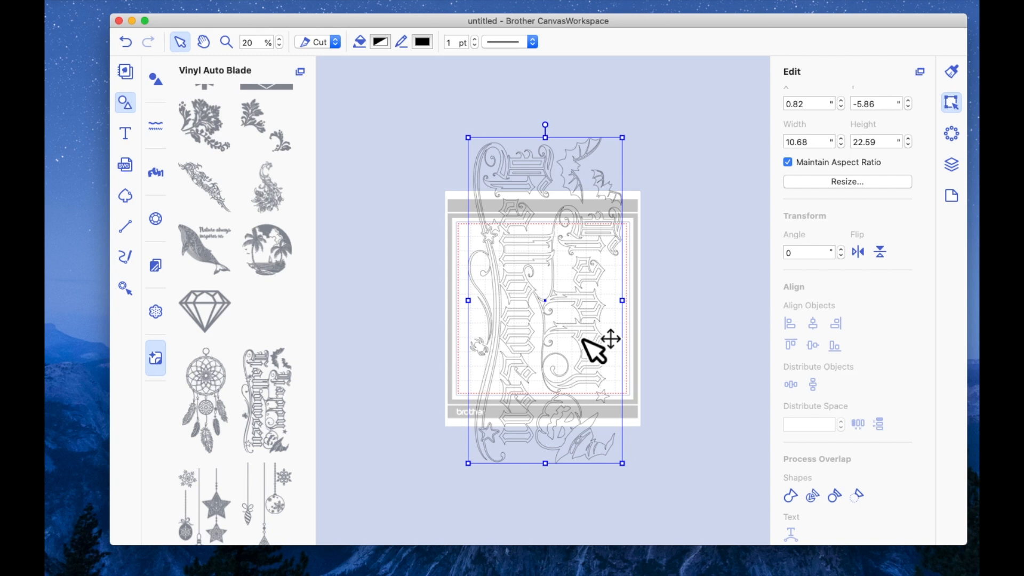
Step: Replace "Happy Halloween" with the dreamcatcher, and swap that for the hanging ornaments with the single large star at about X -1.25" and Y -5.90"
key("Delete")
left_click_drag(219, 400, 513, 291)
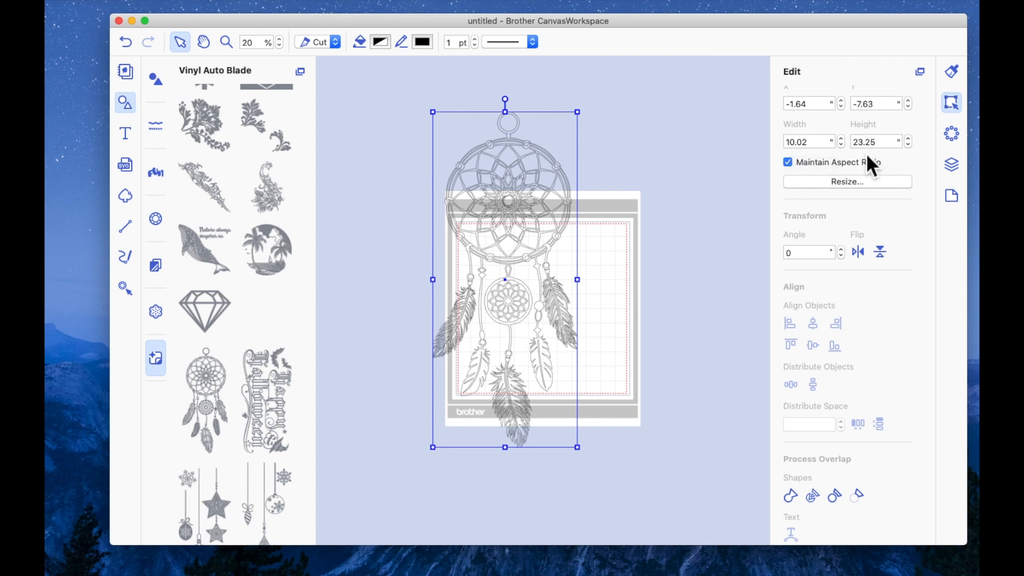
key("BackSpace")
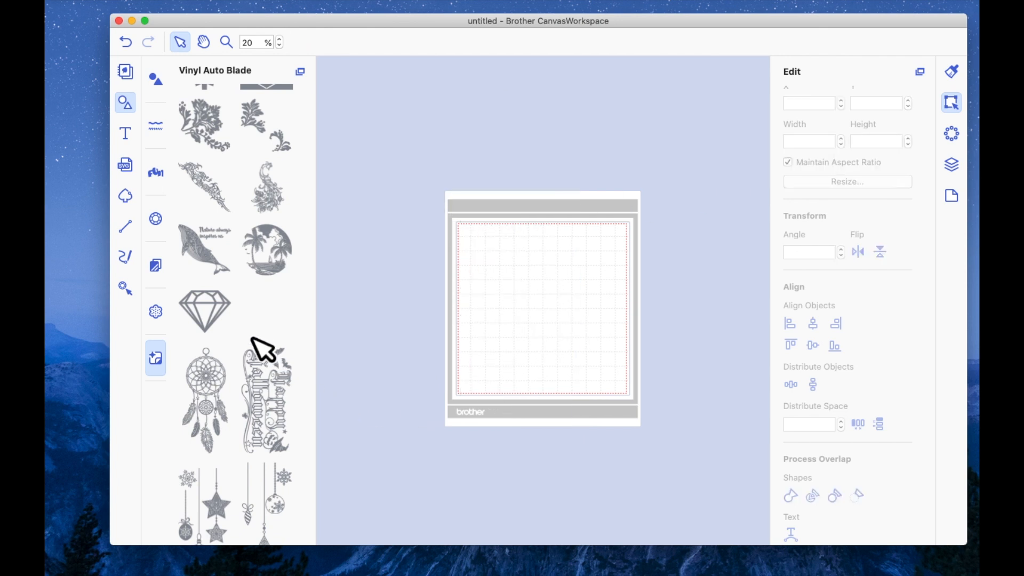
scroll(252, 338, "down", 5)
left_click_drag(265, 261, 521, 308)
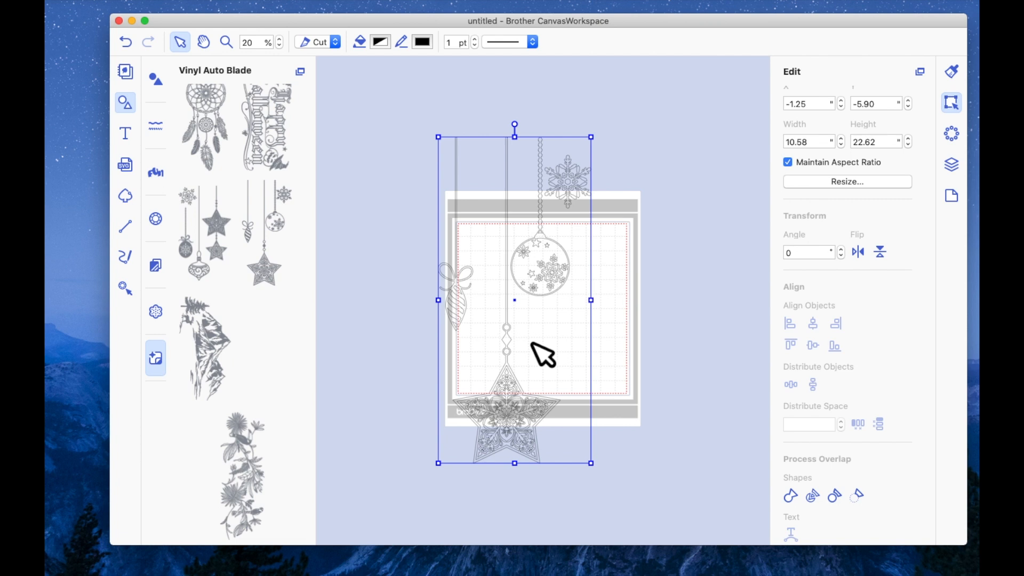
Step: Replace the hanging ornaments with the tall bird-and-flower pattern, and delete it to clear the mat
key("Delete")
left_click_drag(247, 454, 505, 306)
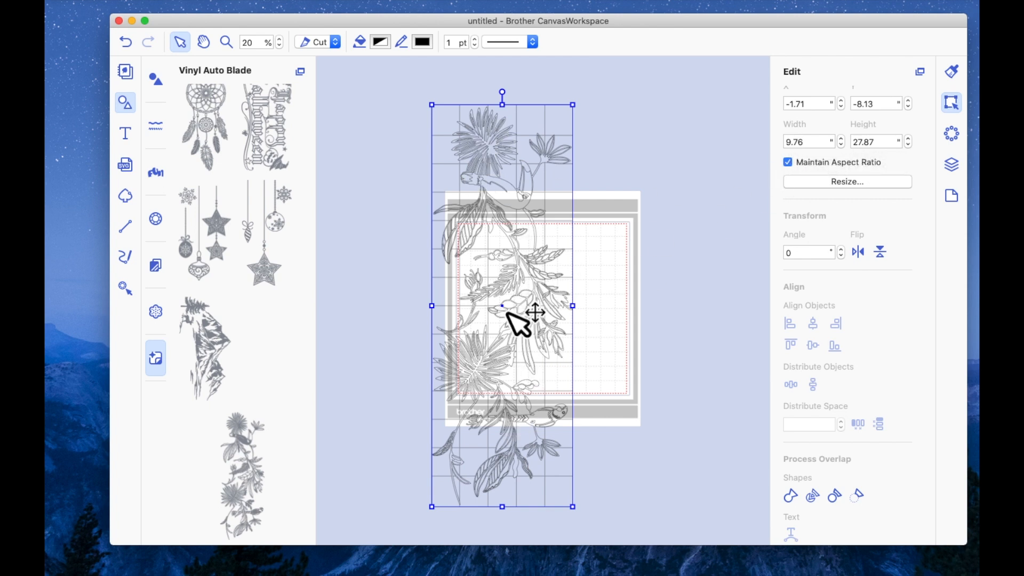
key("Delete")
Step: Place the hanging ornaments pattern with two stars on the mat, positioned at about X 0.59" and Y -3.71"
scroll(250, 314, "up", 10)
scroll(247, 306, "up", 3)
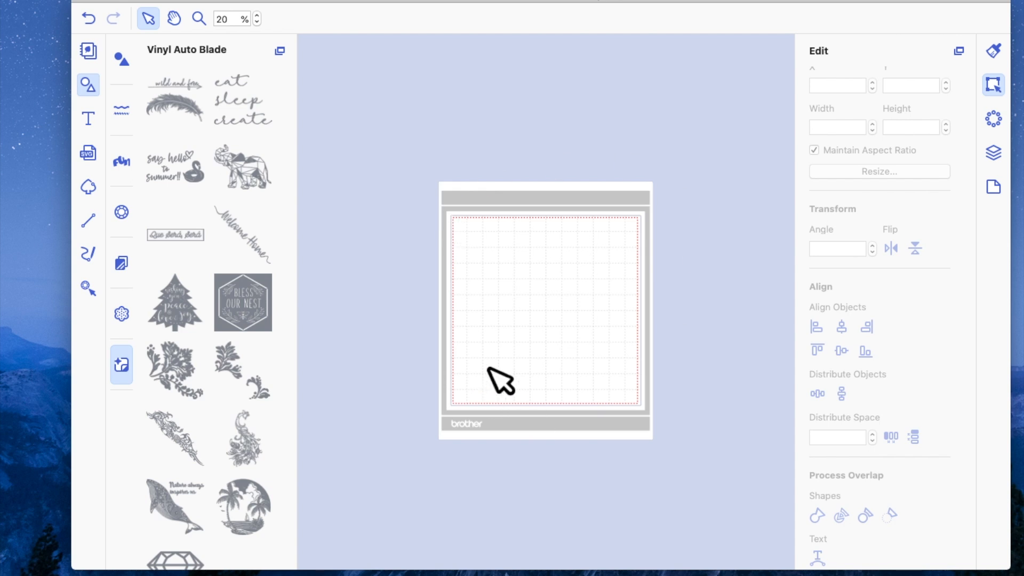
scroll(489, 368, "down", 1)
scroll(256, 272, "down", 3)
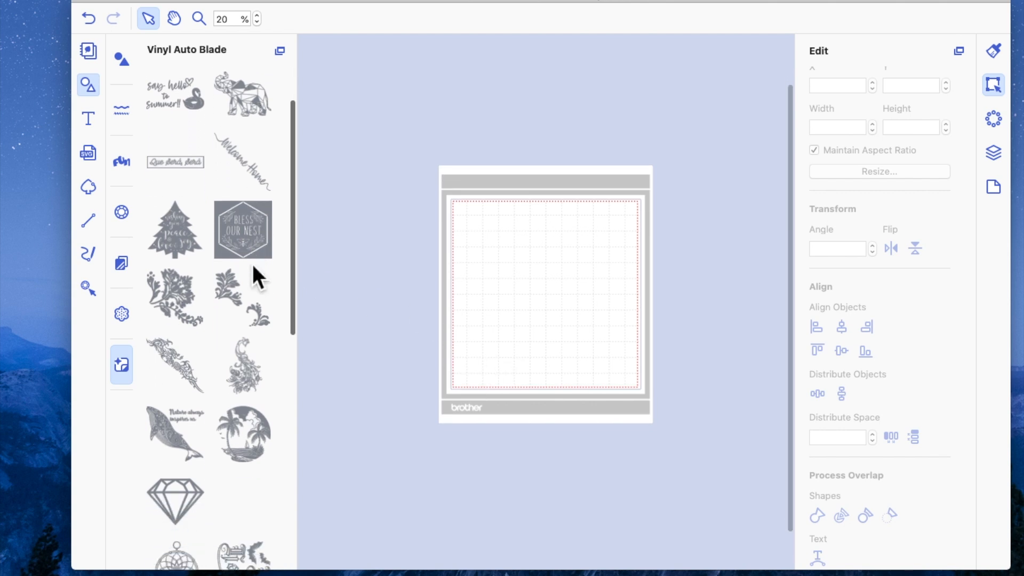
scroll(254, 267, "down", 10)
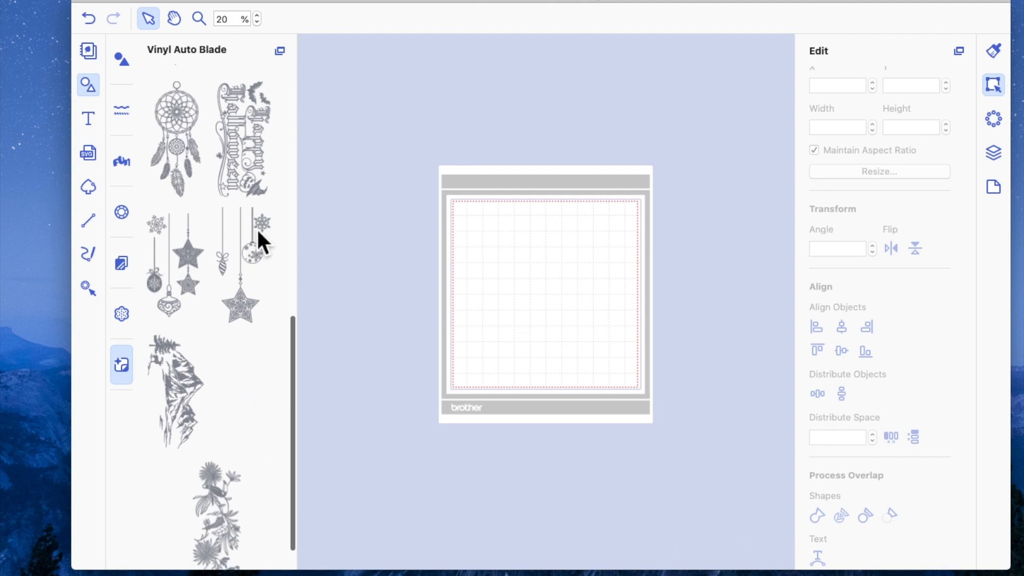
scroll(257, 229, "down", 2)
left_click_drag(196, 223, 548, 259)
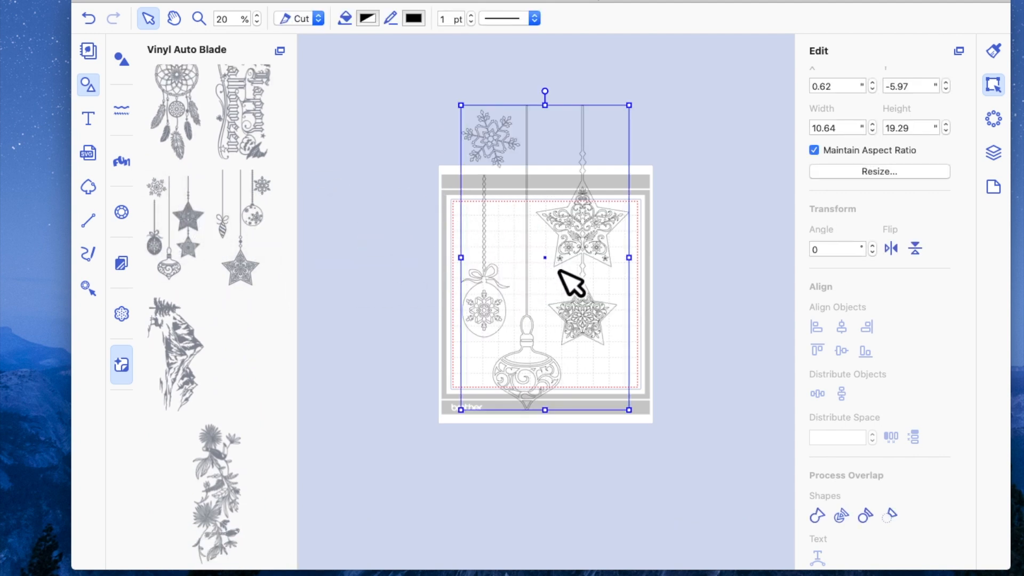
left_click_drag(590, 239, 589, 277)
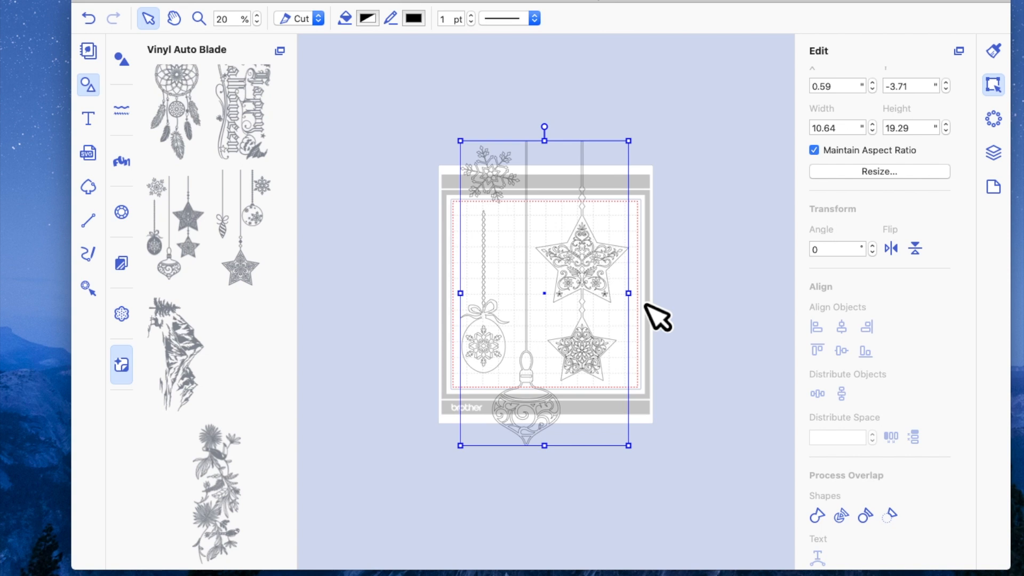
Step: Set the artboard size to 12" x 24" and move the ornaments pattern down so it lies fully inside the cutting area
left_click(994, 188)
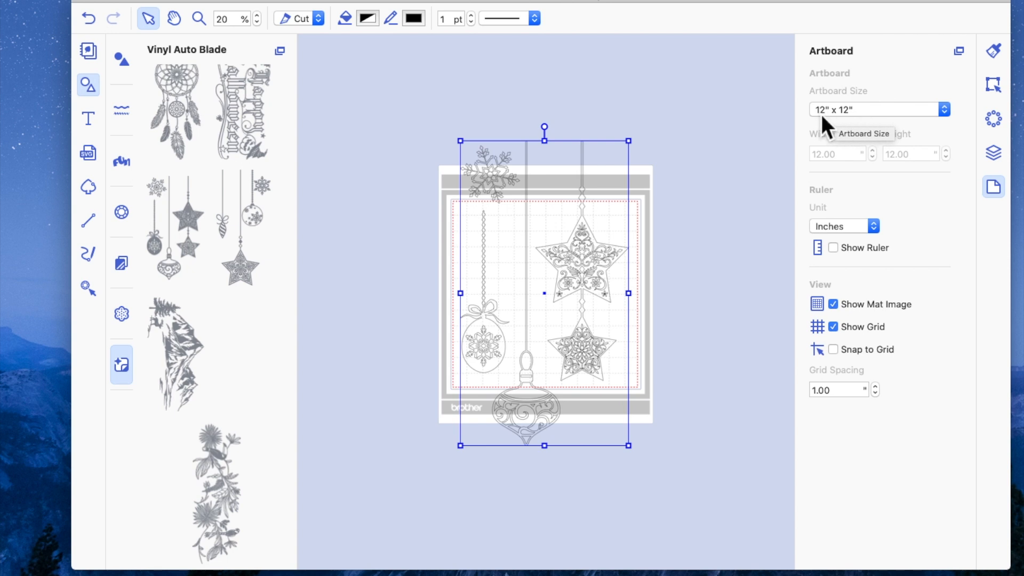
left_click(948, 119)
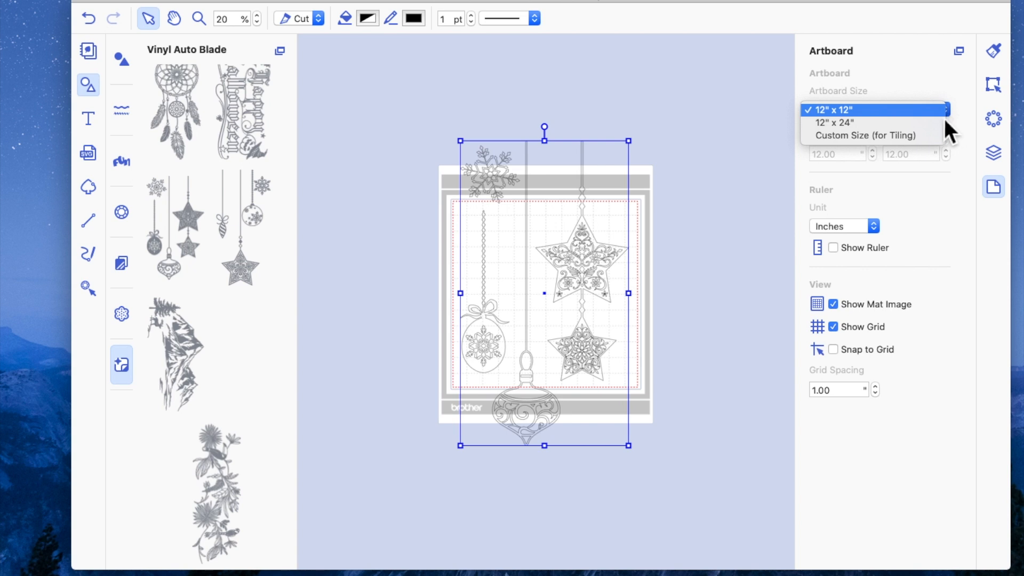
left_click(850, 126)
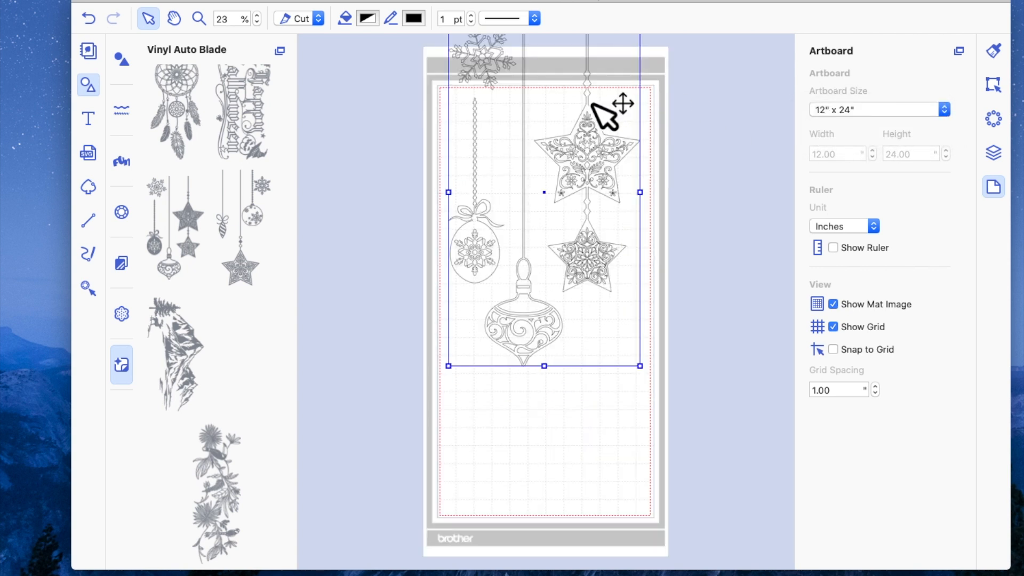
left_click_drag(590, 105, 591, 189)
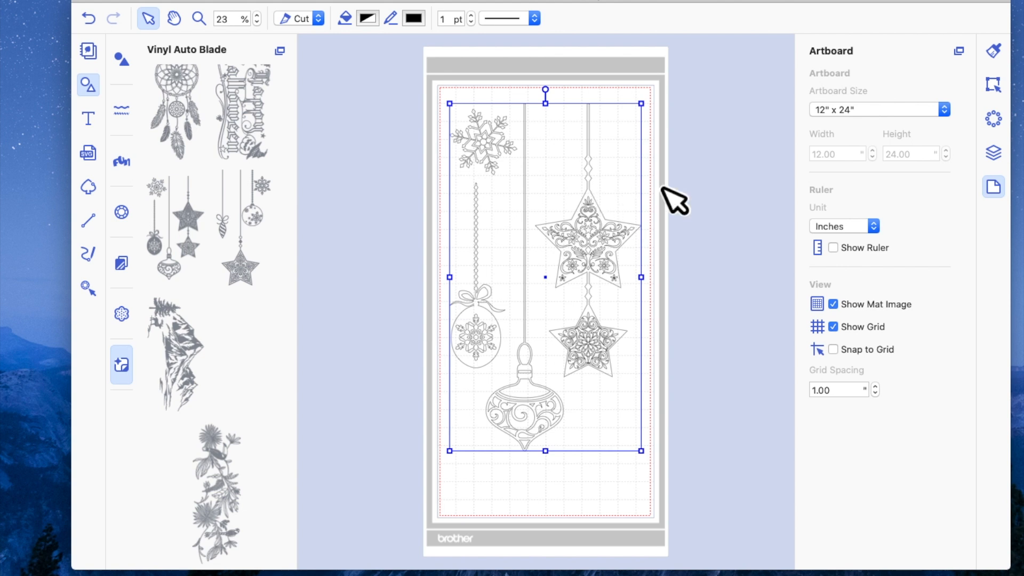
Step: Set the artboard size to 12" x 12" and move the ornaments pattern up so it extends past the mat's upper and lower edges
left_click(944, 111)
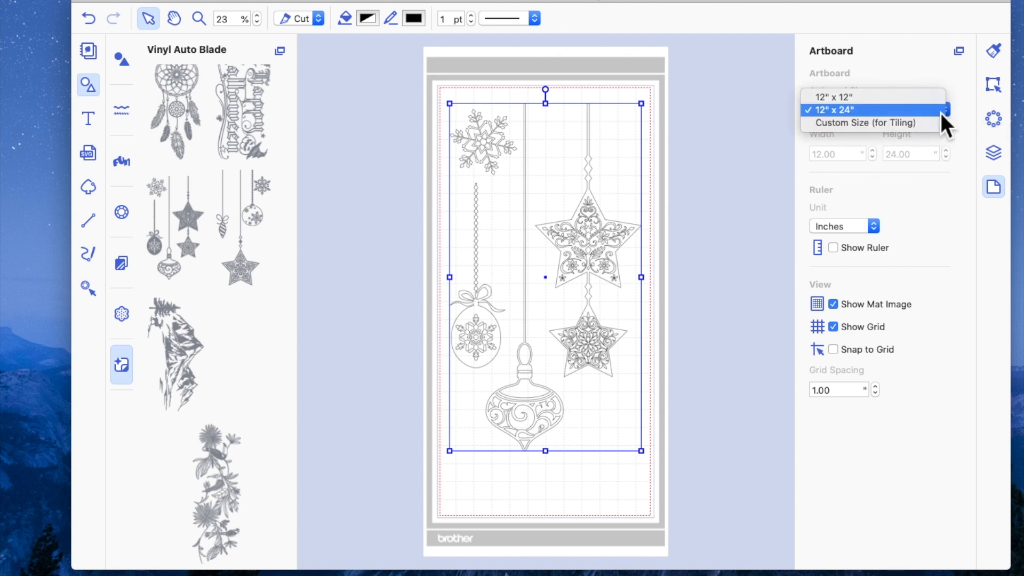
left_click(861, 99)
left_click_drag(621, 368, 623, 281)
left_click_drag(614, 379, 620, 291)
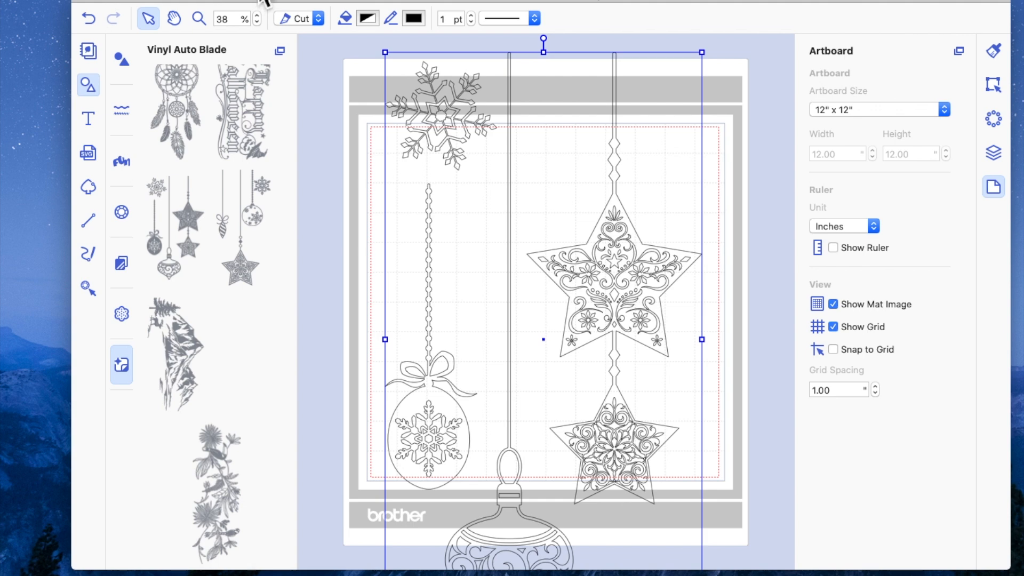
Step: Open the Tiling dialog for the ornaments pattern and choose a tiling size of 12" x 12"
left_click(257, 0)
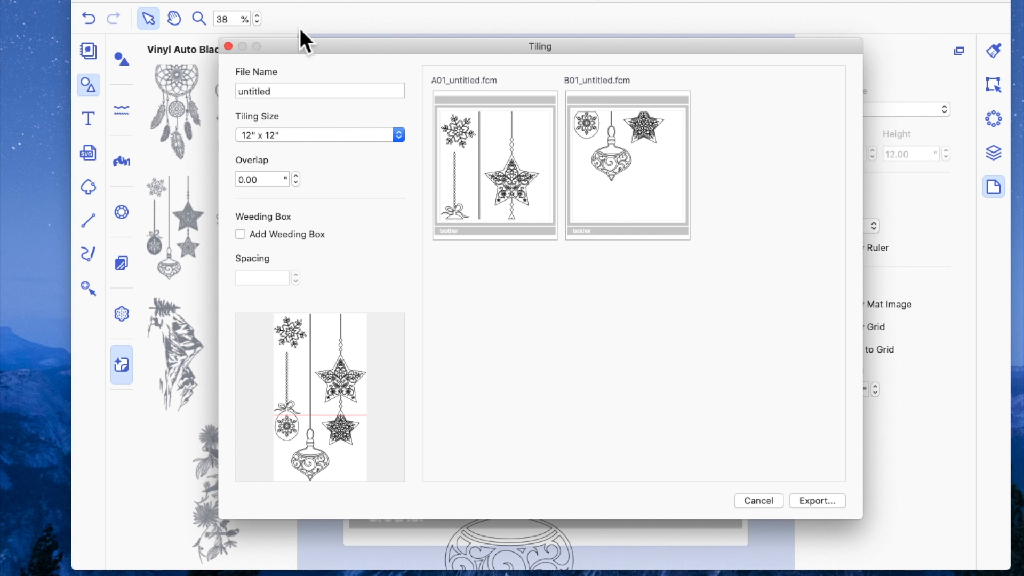
left_click_drag(380, 51, 447, 51)
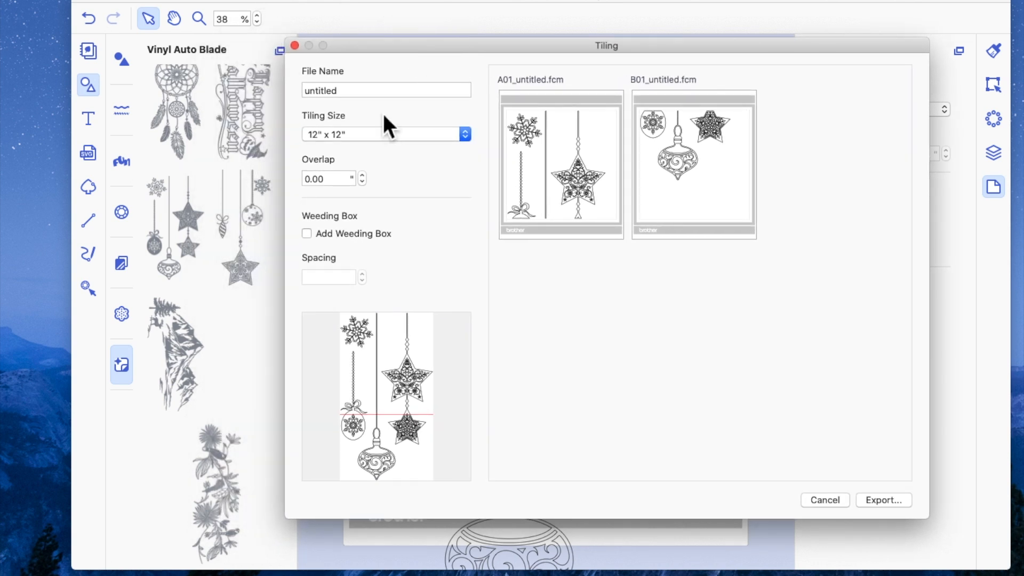
double_click(337, 91)
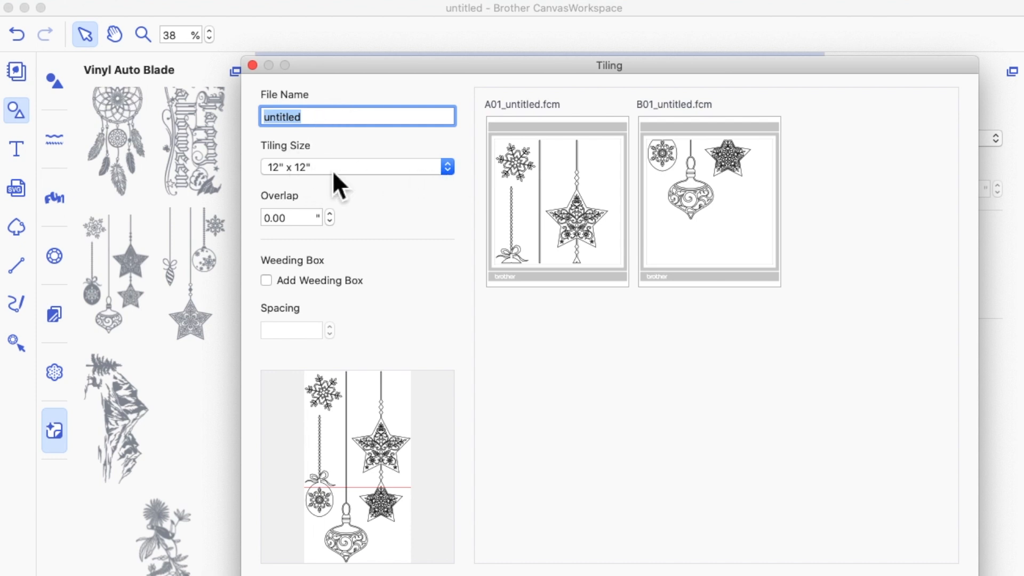
left_click(450, 174)
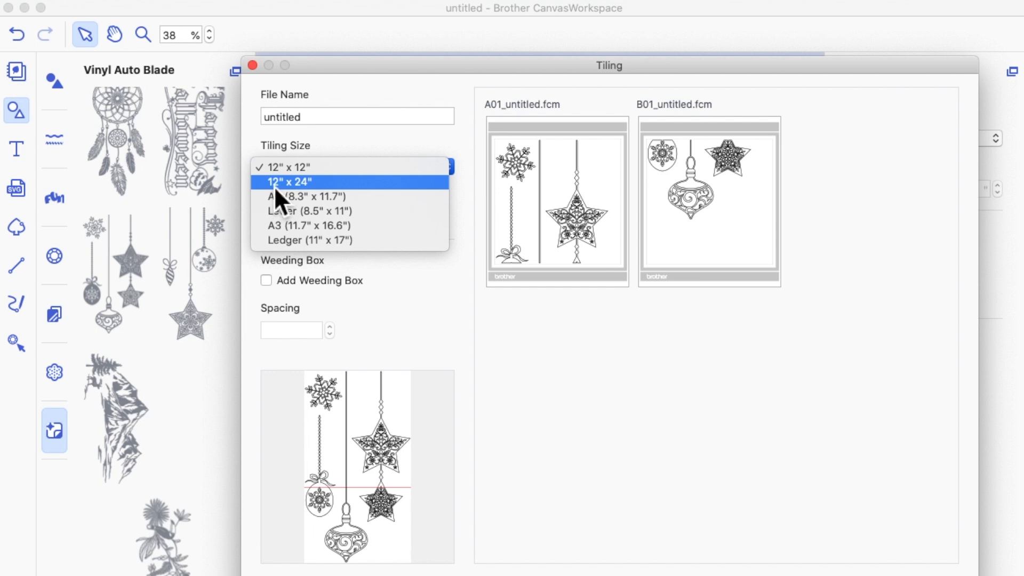
left_click(312, 170)
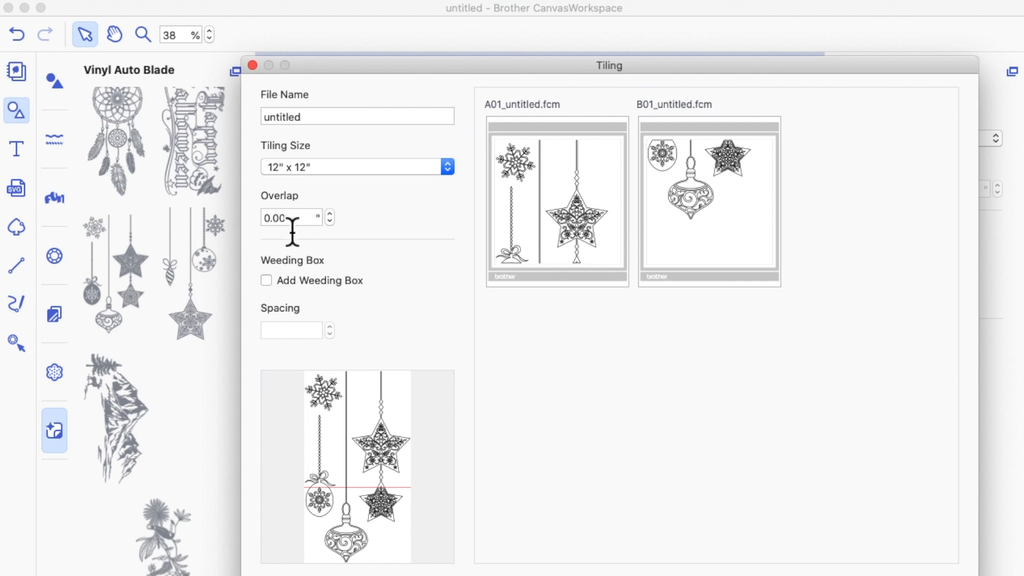
Step: Raise the tiling overlap in stages to 0.75", and set it back to 0.00"
left_click(331, 216)
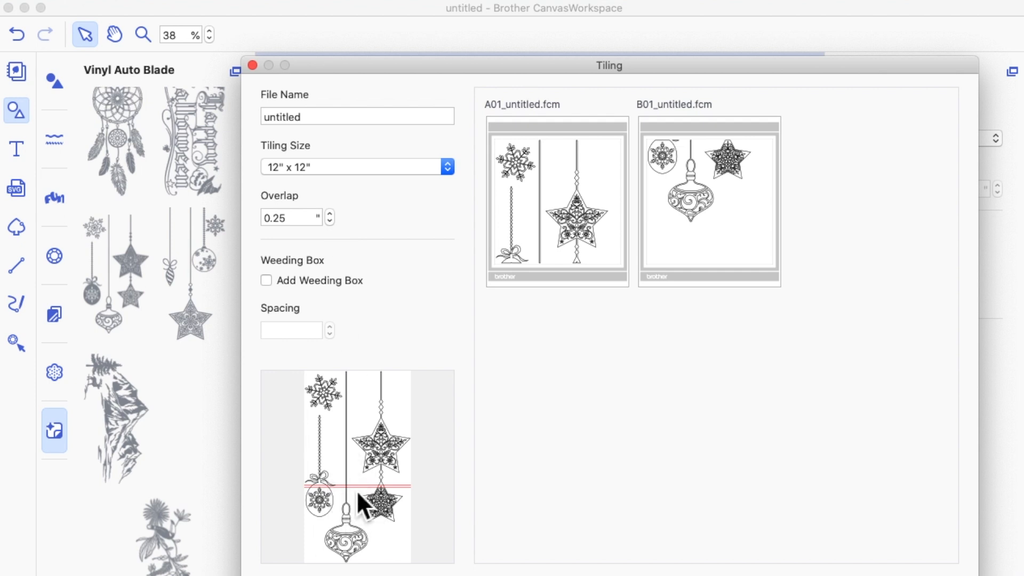
left_click(330, 214)
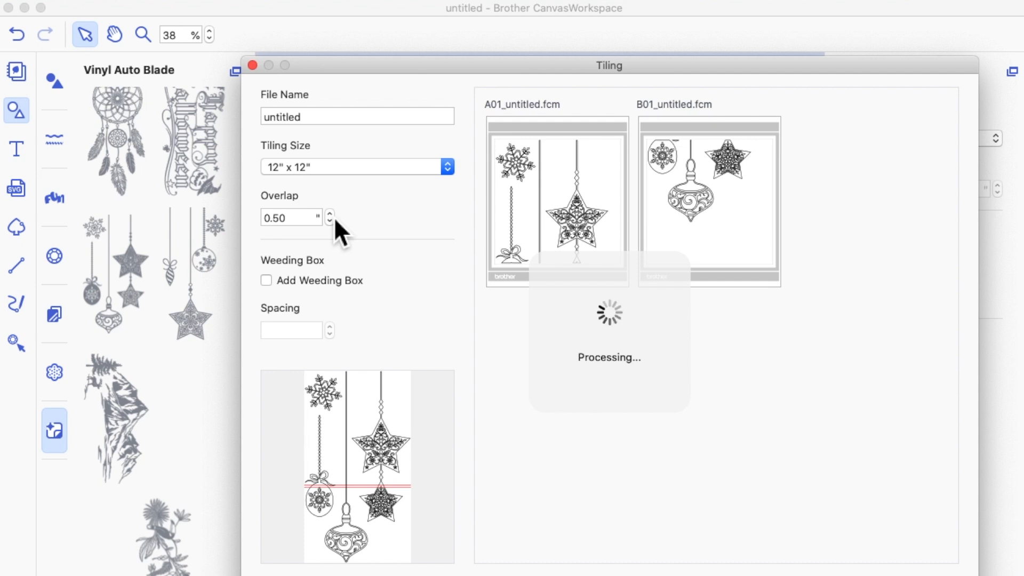
left_click(331, 215)
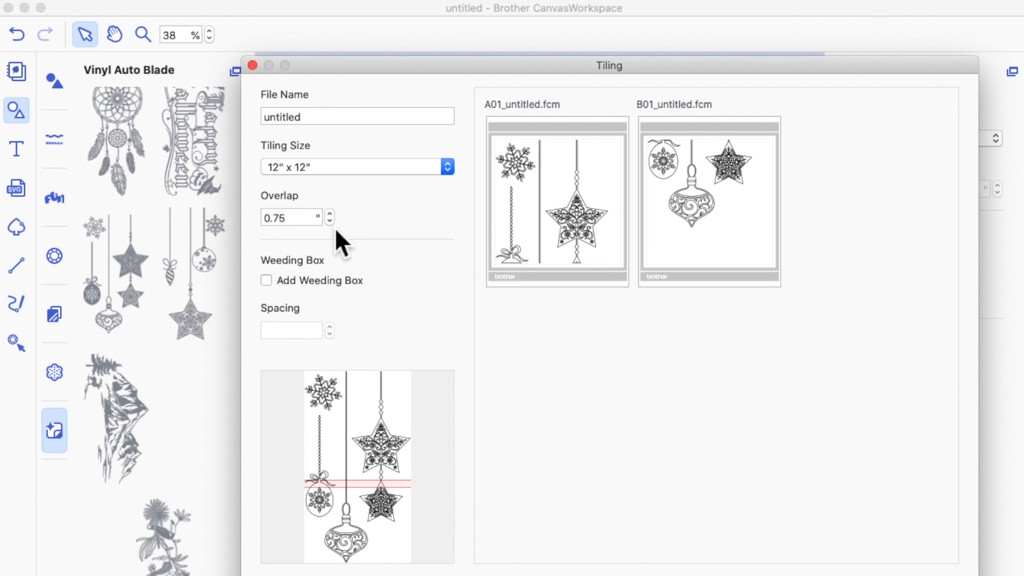
left_click(332, 222)
left_click(331, 223)
left_click(331, 222)
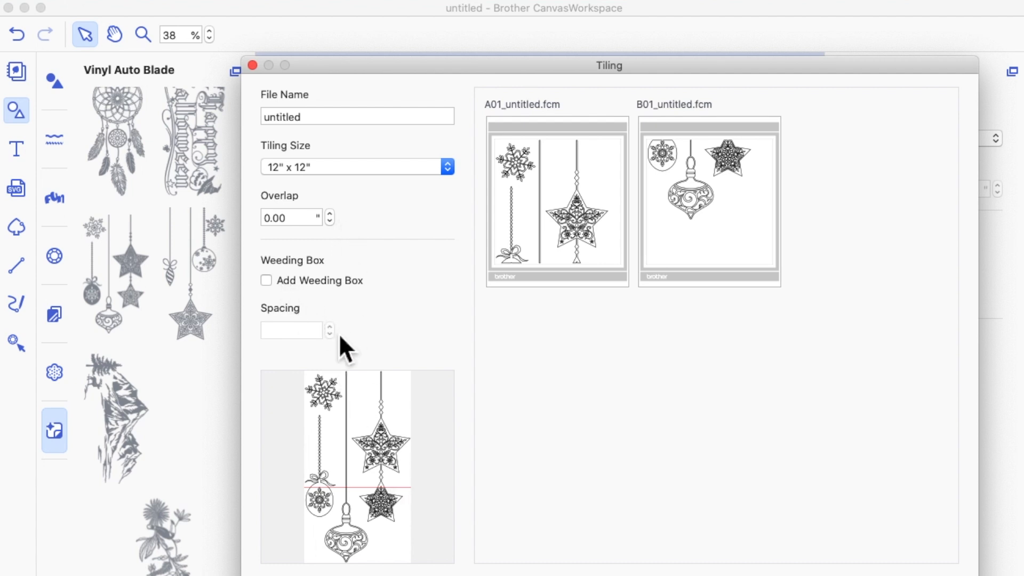
Step: Add a weeding box to the tiles and set its spacing to 0.62"
left_click(266, 281)
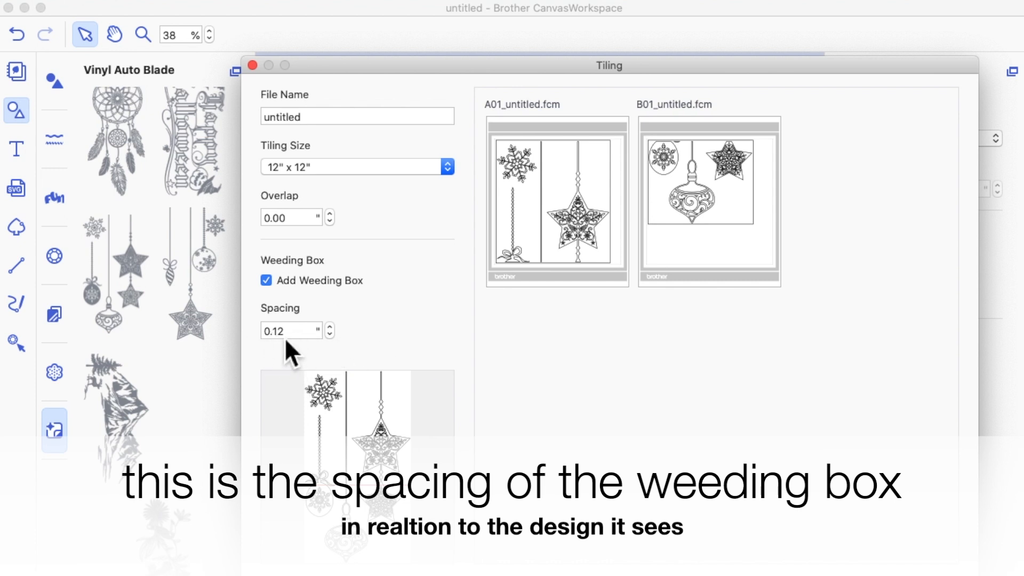
left_click(331, 327)
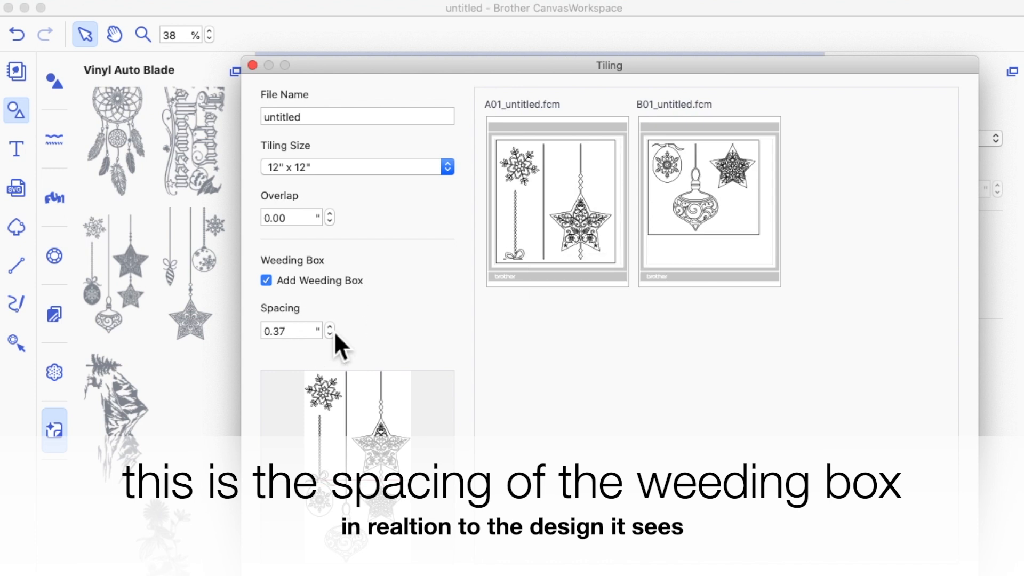
left_click(333, 330)
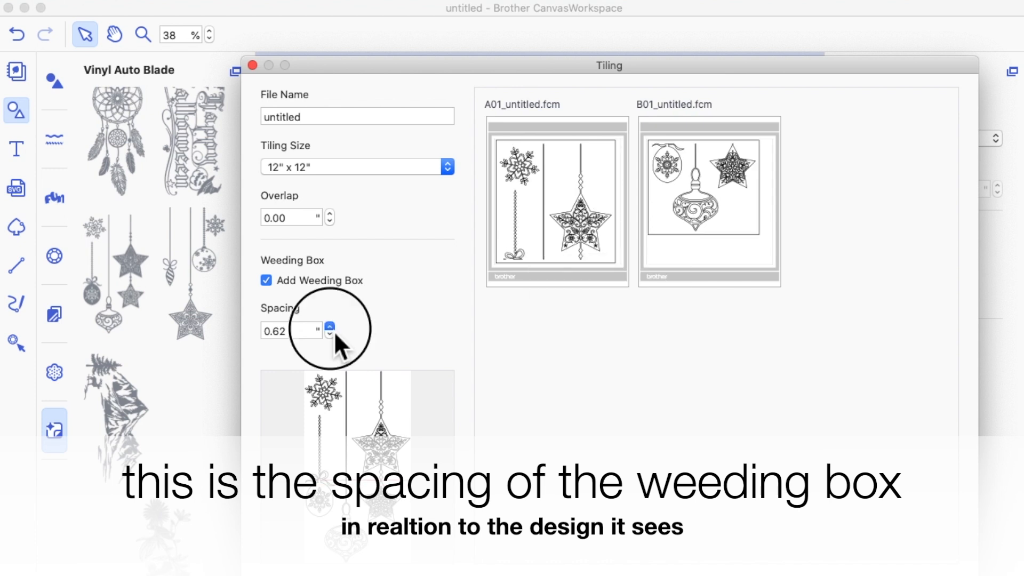
left_click(334, 336)
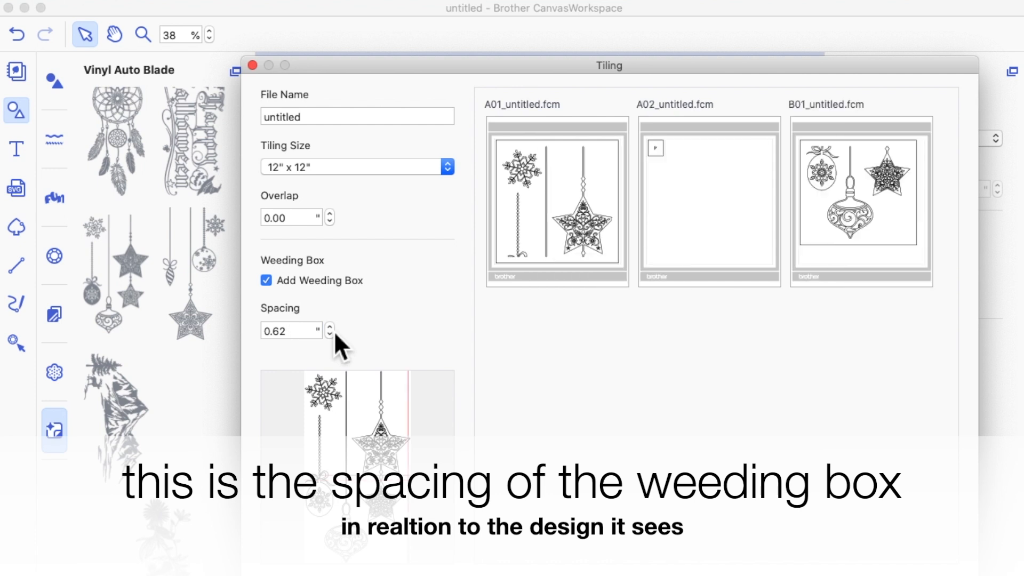
Step: Reduce the weeding box spacing to 0.12" and export the ornaments tiles to the Desktop
left_click(331, 338)
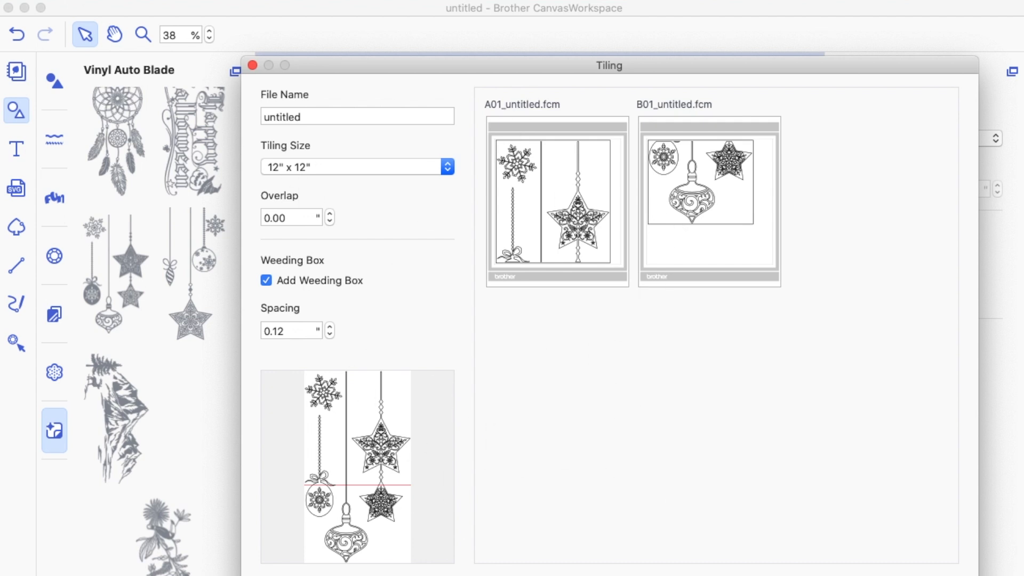
left_click(928, 575)
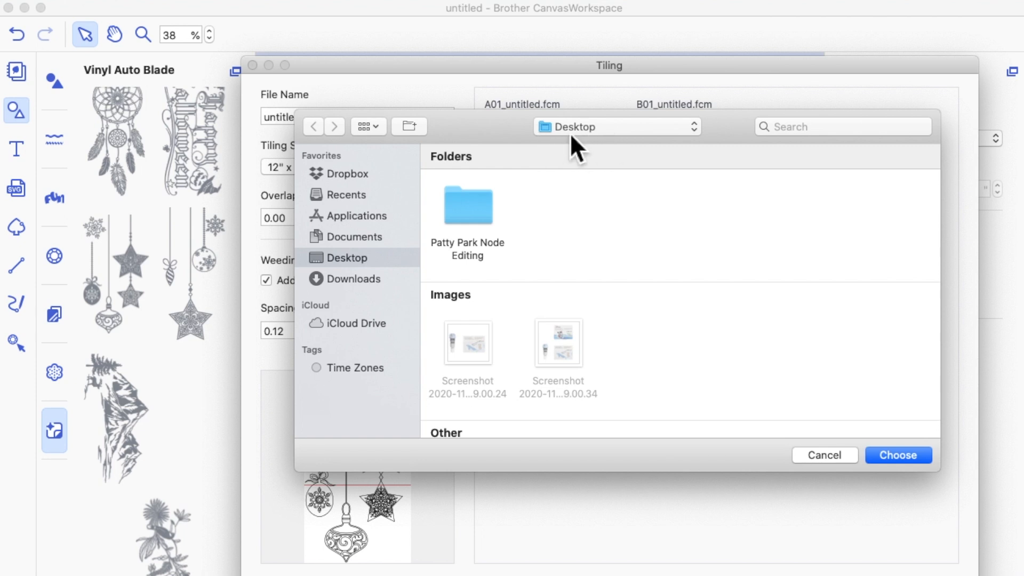
left_click(897, 455)
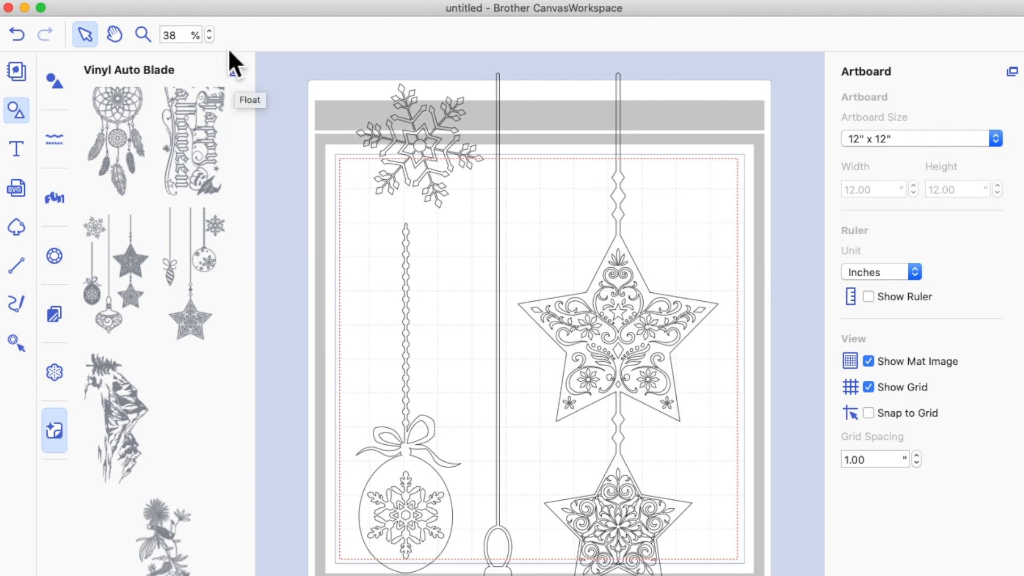
Step: Delete the ornaments pattern and place the tall floral pattern with birds on the artboard
left_click(211, 40)
left_click(605, 362)
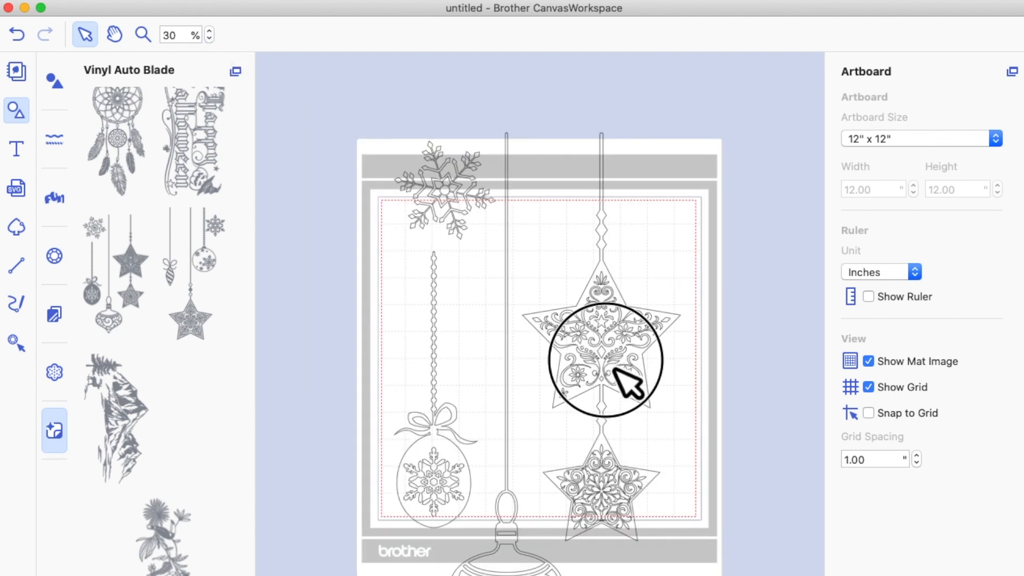
left_click(604, 344)
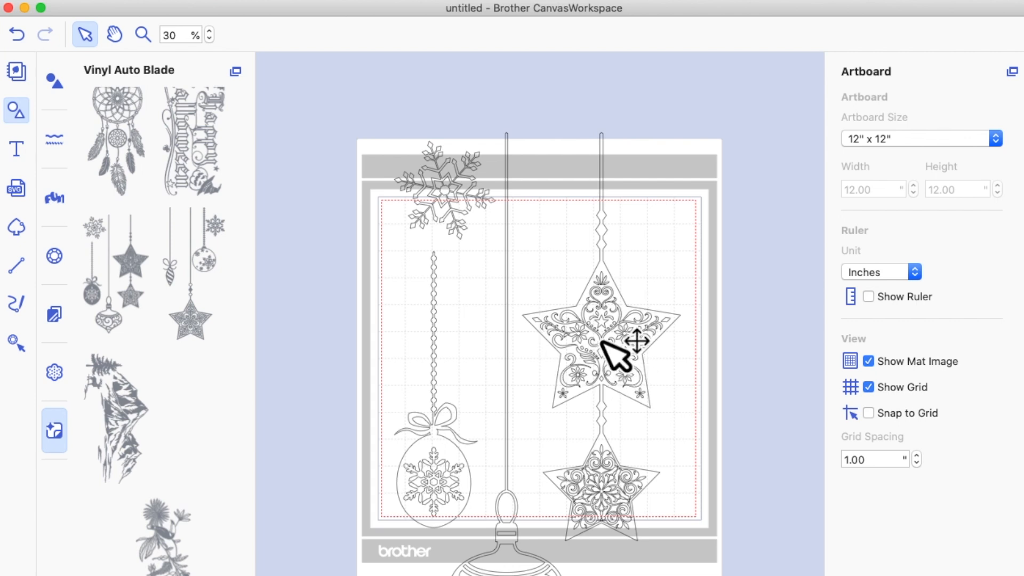
left_click(1023, 113)
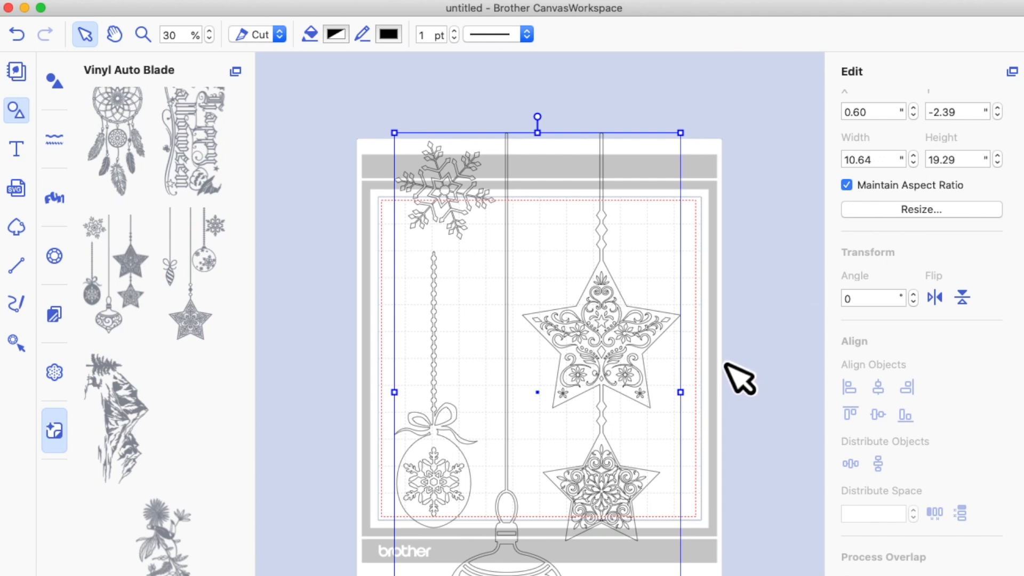
key("Delete")
left_click_drag(195, 558, 553, 399)
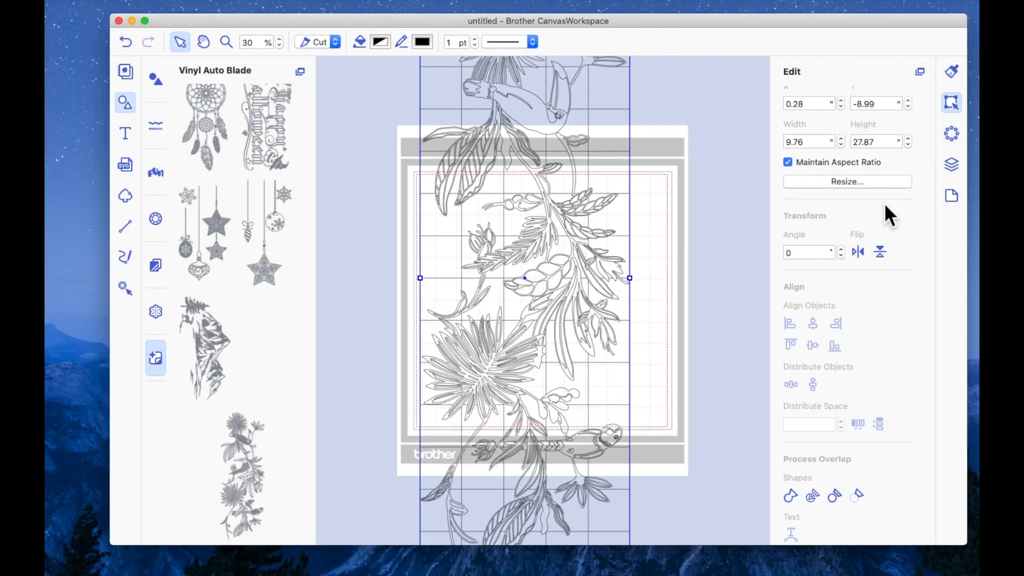
Step: Set the artboard size to 12" x 24" and move the floral pattern down to center it over the mat
left_click(952, 197)
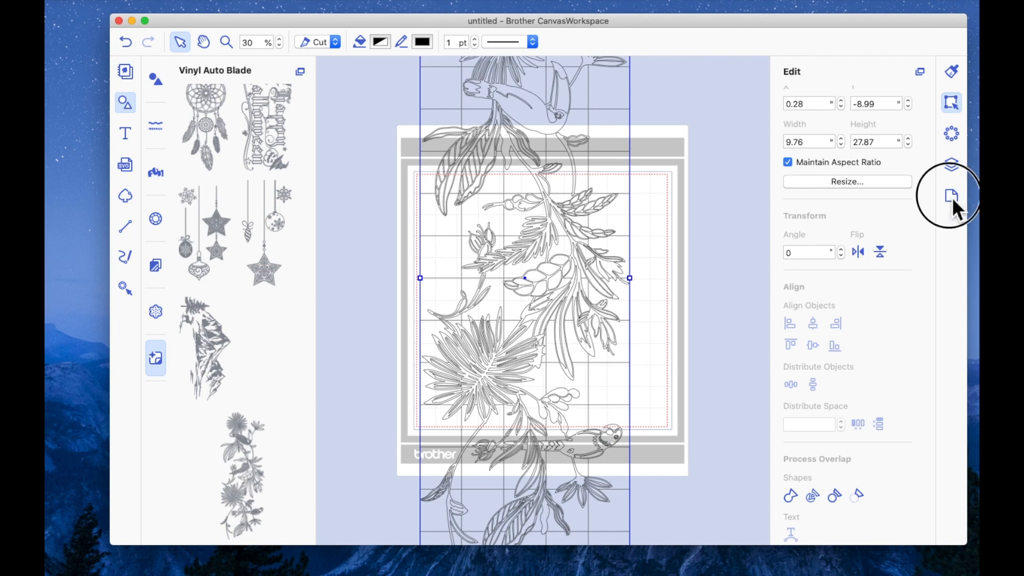
left_click(907, 126)
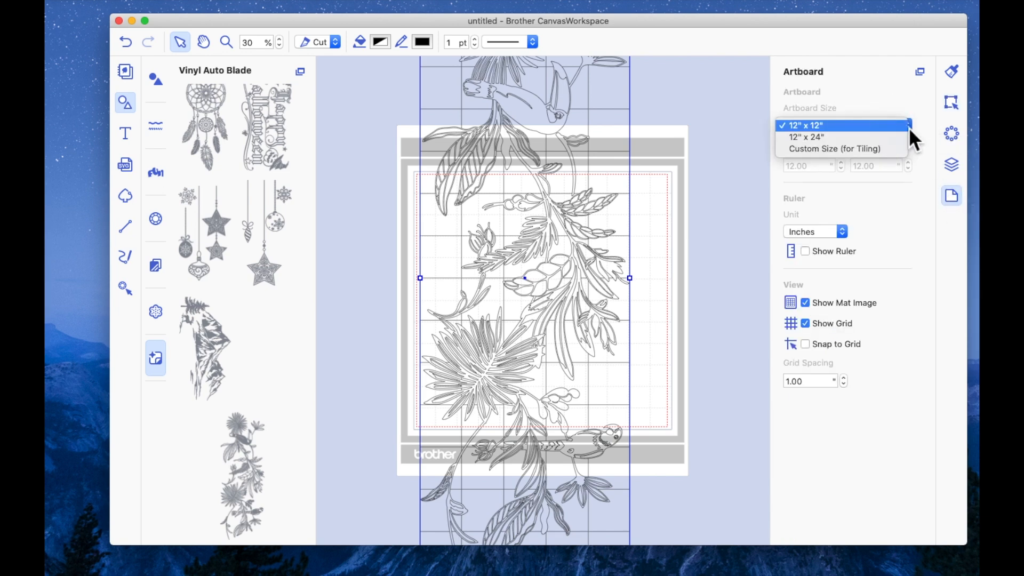
left_click(845, 138)
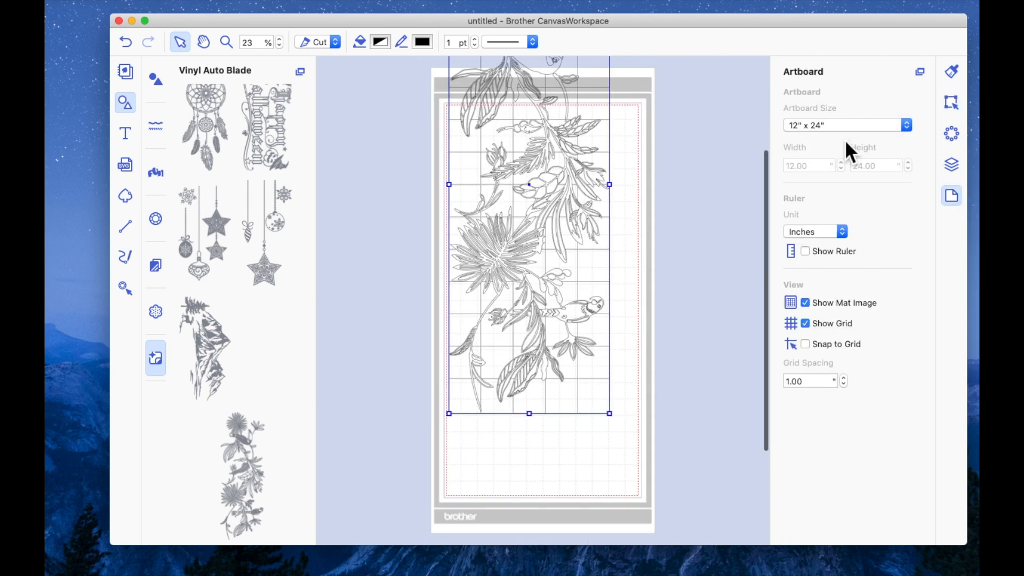
left_click_drag(568, 86, 587, 133)
left_click_drag(569, 87, 583, 212)
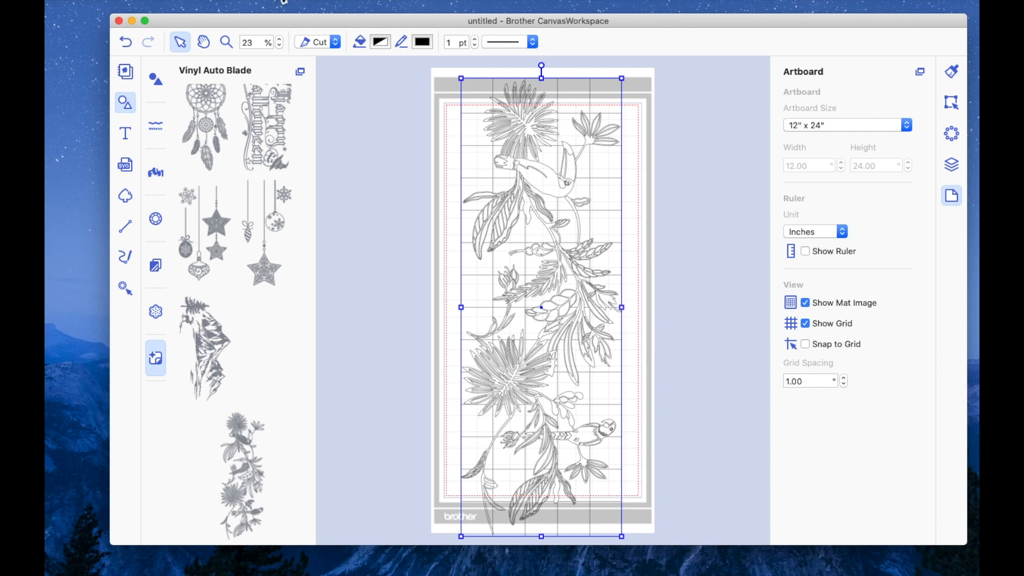
Step: Open the Tiling dialog for the floral pattern, name the file Tropical and preview a tiling size of 12" x 24"
left_click(280, 0)
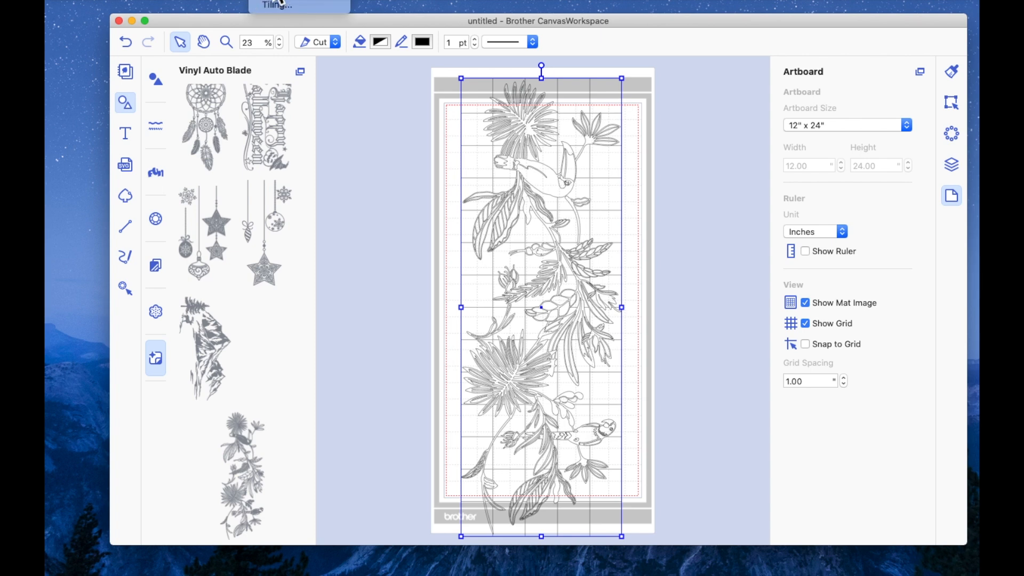
left_click(274, 5)
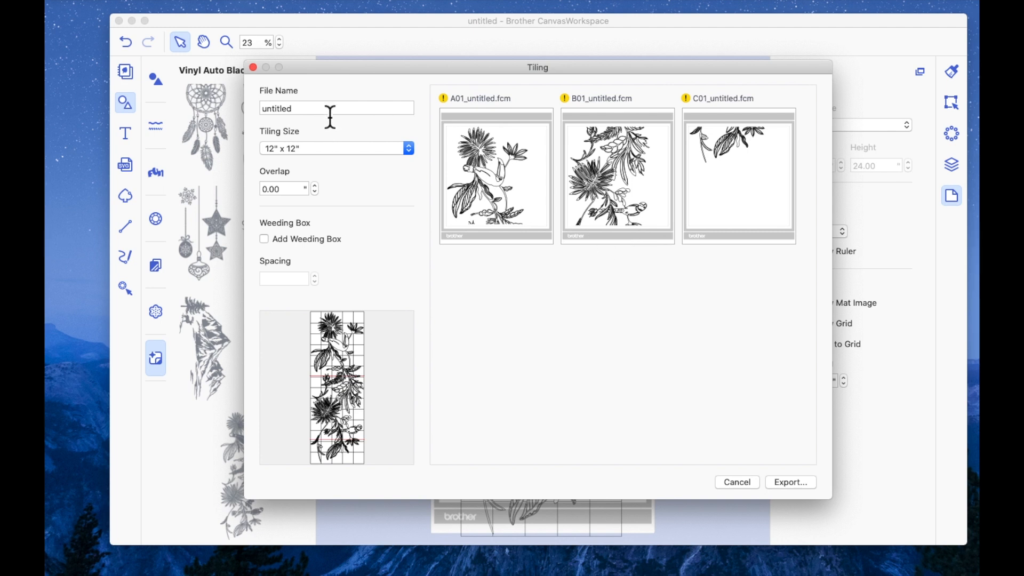
left_click_drag(331, 117, 244, 115)
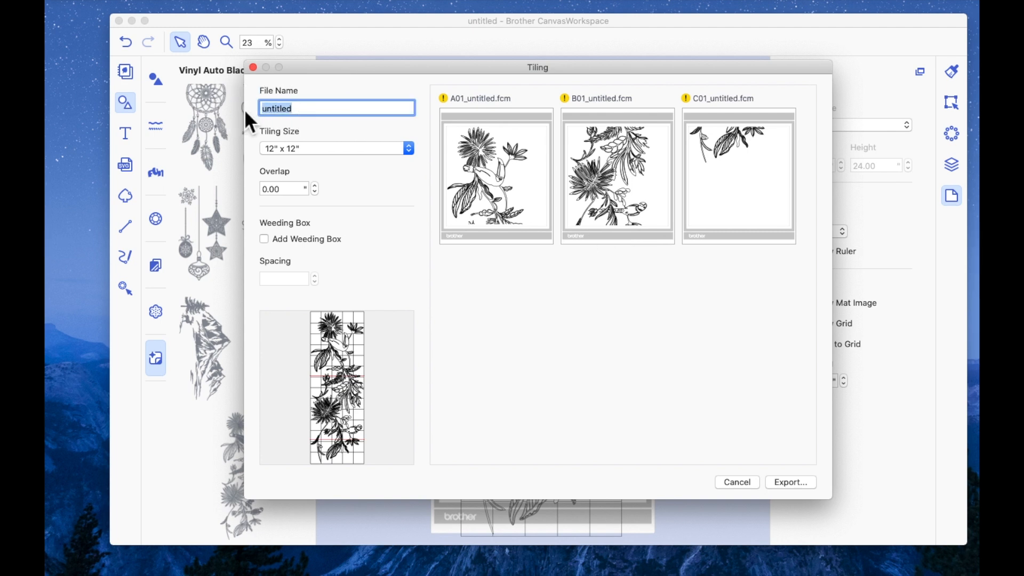
type("Tropical")
left_click(411, 152)
left_click(311, 161)
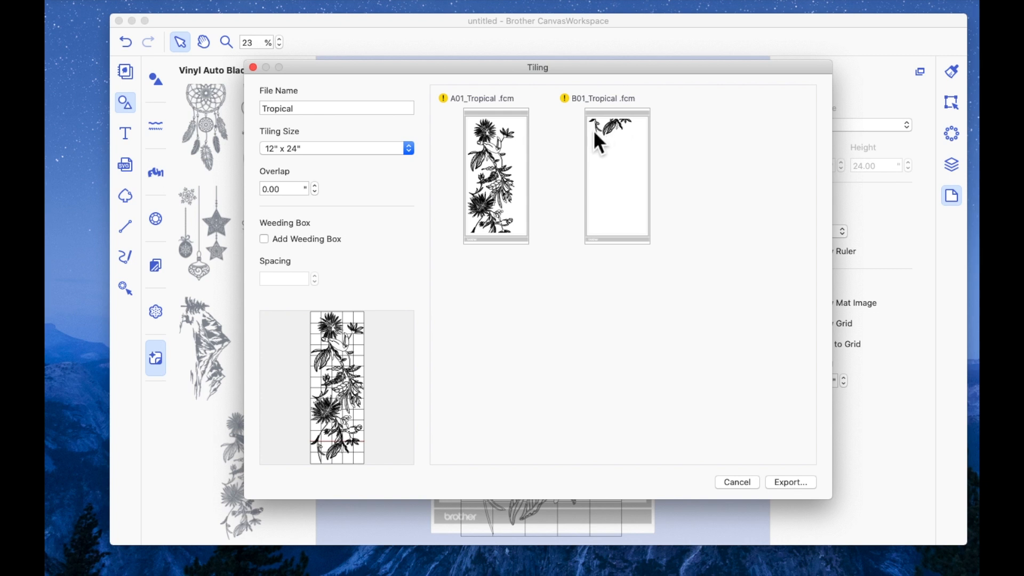
Step: Switch the tiling size back to 12" x 12" and leave the Tiling dialog without exporting
left_click(410, 151)
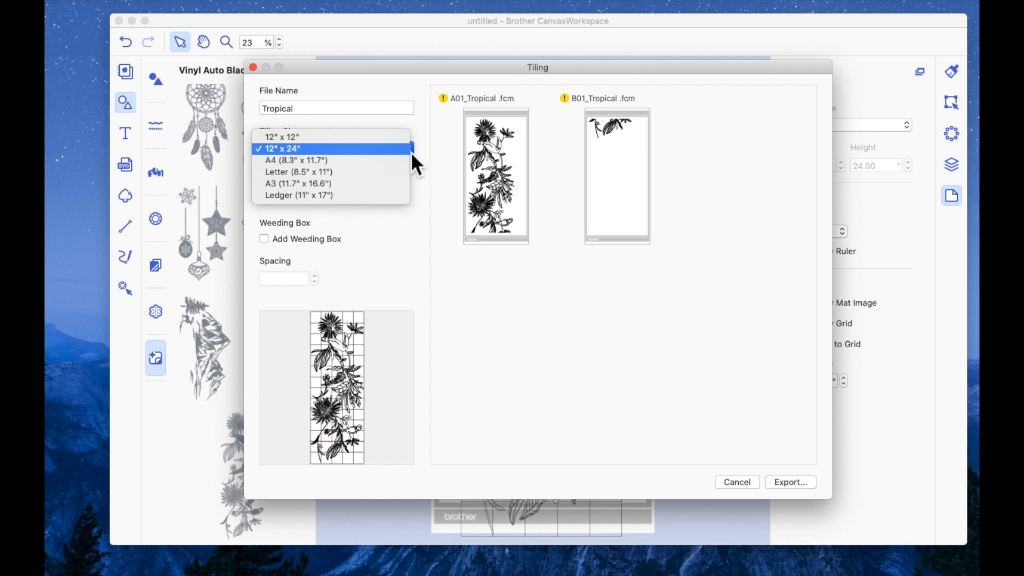
left_click(302, 138)
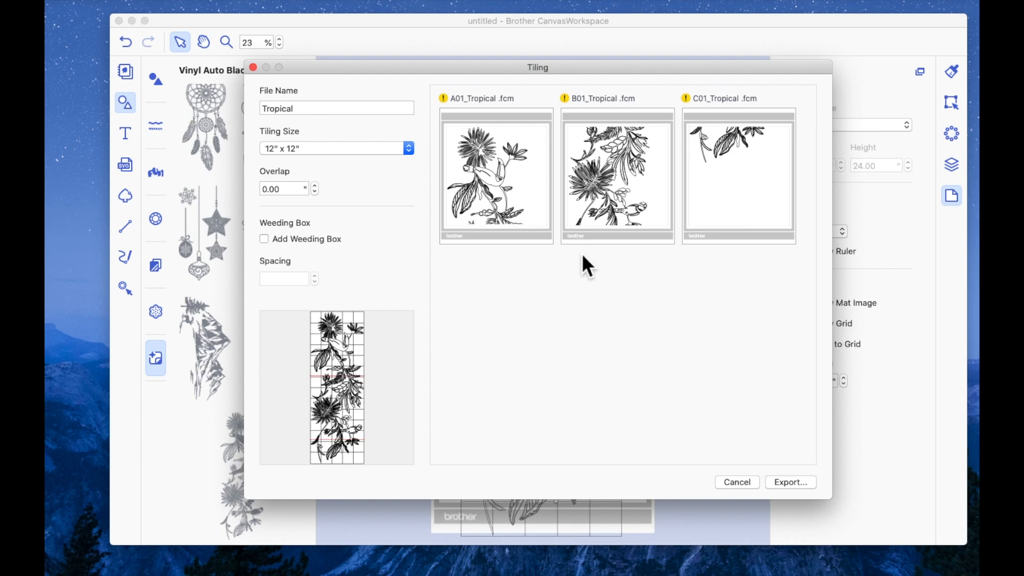
left_click(742, 482)
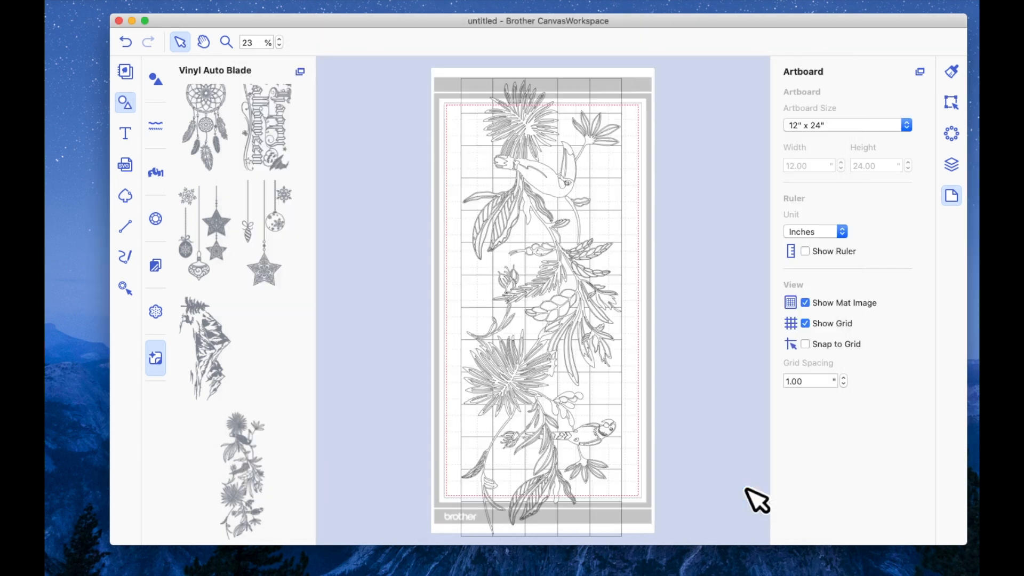
Step: Move the floral pattern slightly up on the mat, preview its 12" x 12" tiles and cancel the tiling
left_click_drag(552, 172, 556, 158)
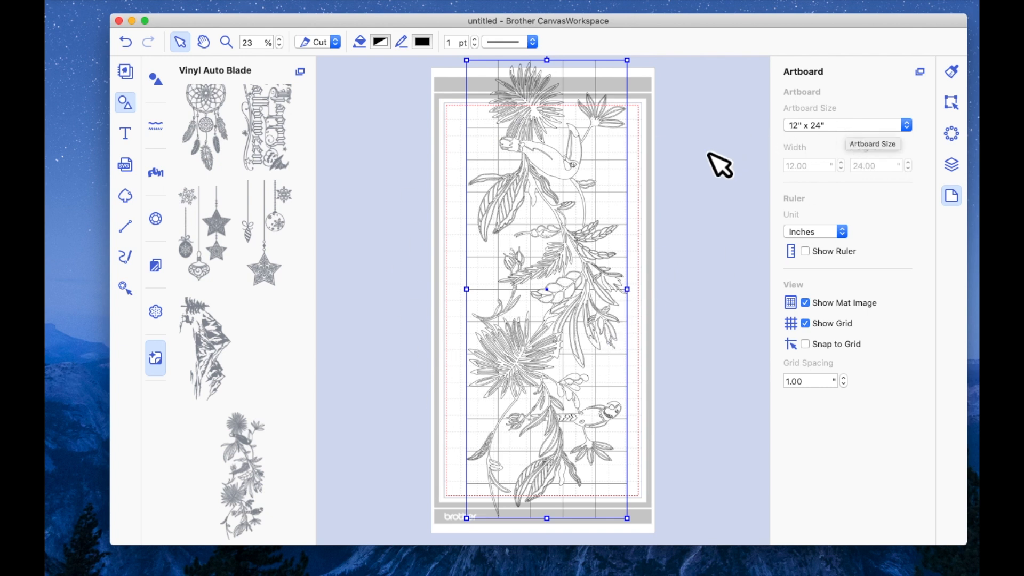
left_click(284, 1)
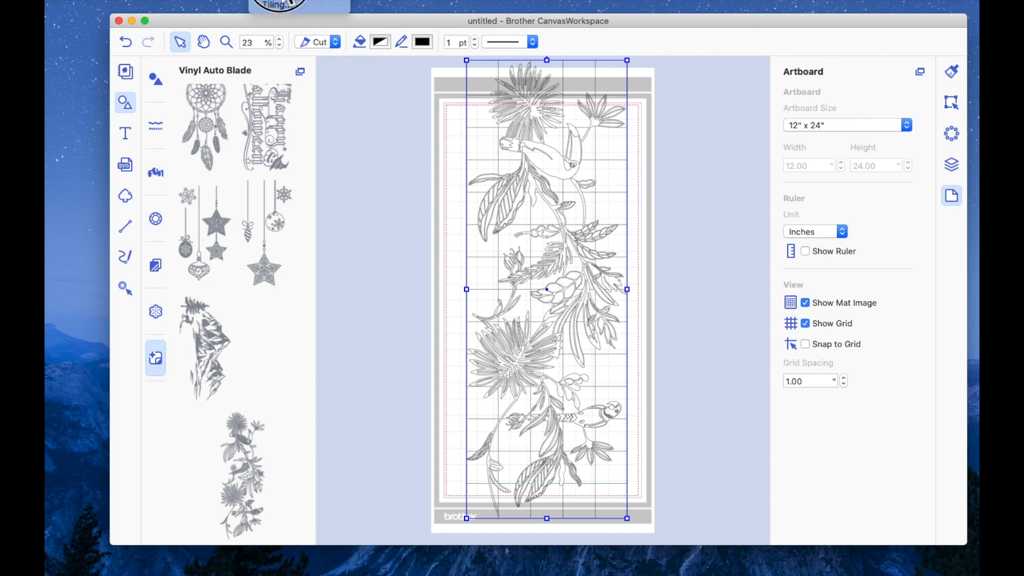
left_click(283, 6)
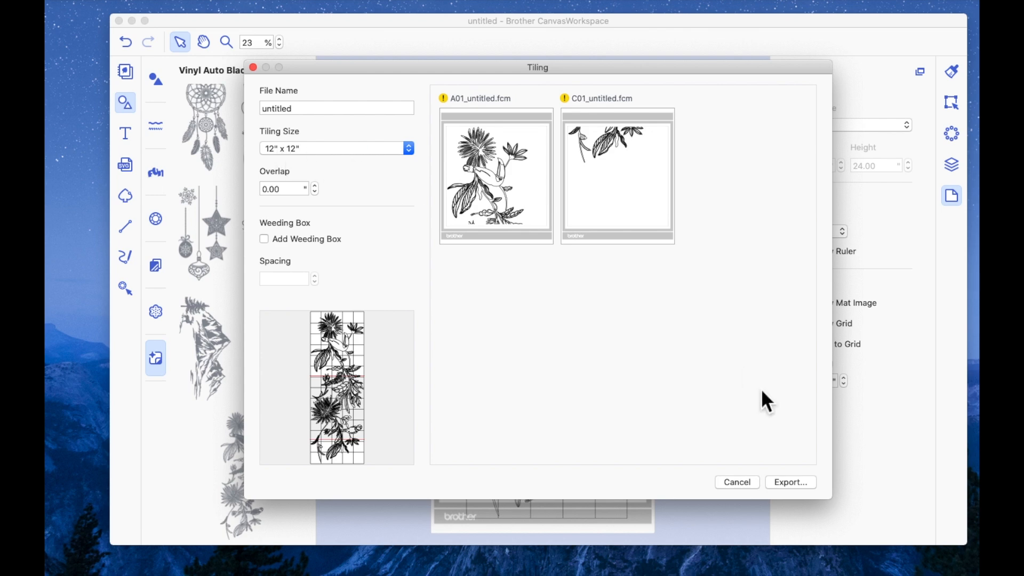
left_click(751, 483)
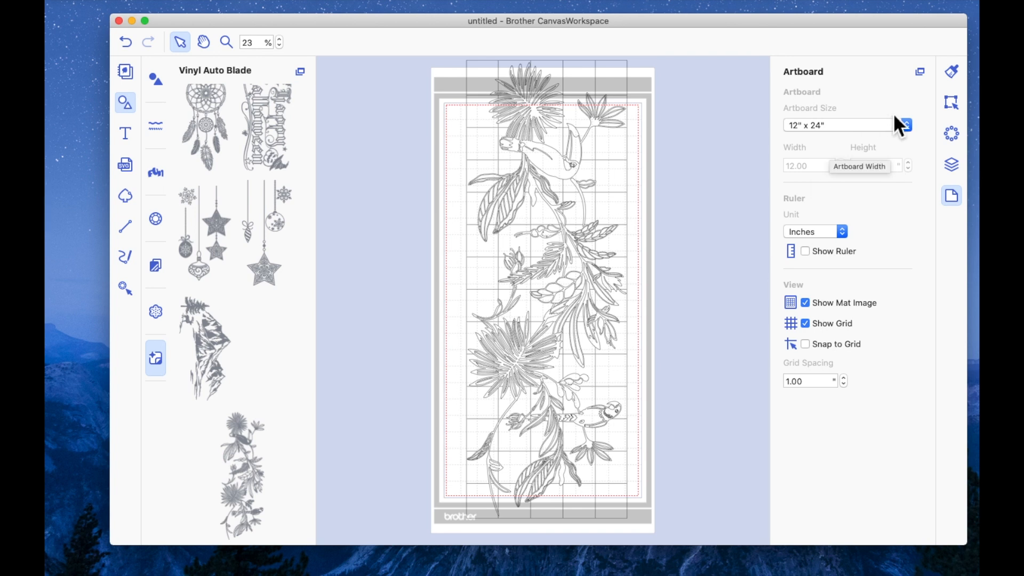
Step: Change the artboard to Custom Size (for Tiling) and set its height to 70"
left_click(906, 128)
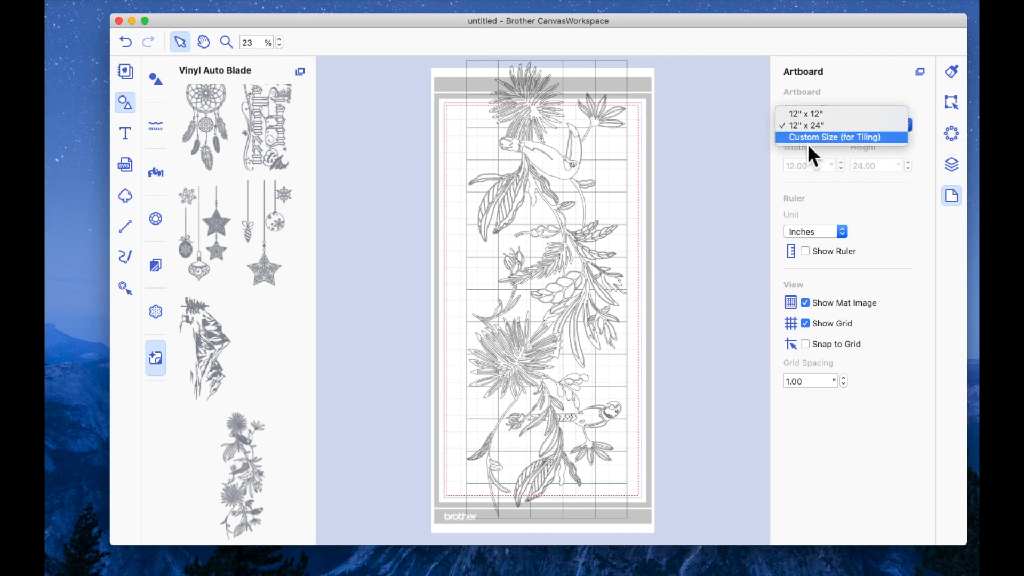
left_click(846, 142)
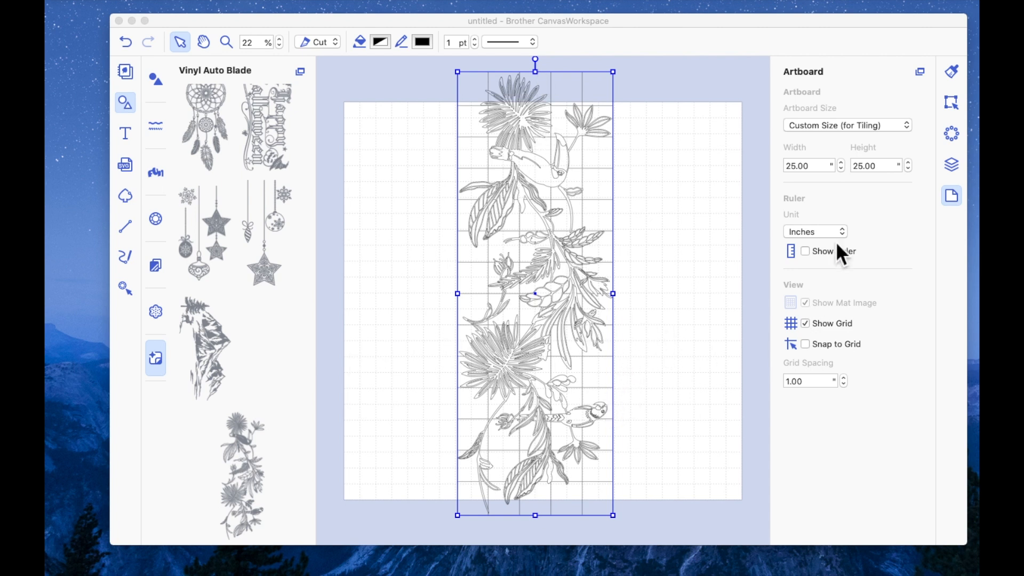
left_click(879, 169)
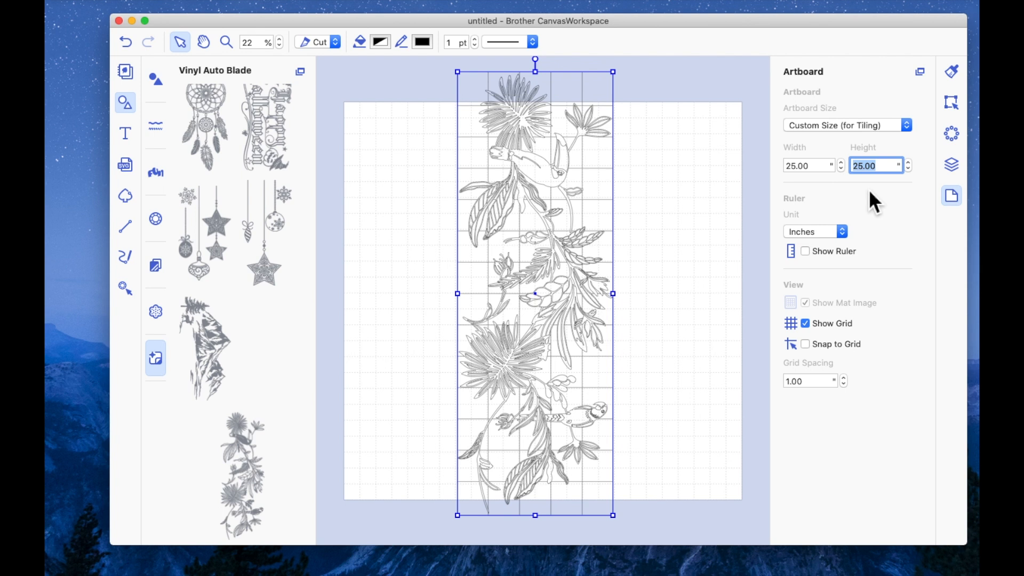
type("70")
key("Return")
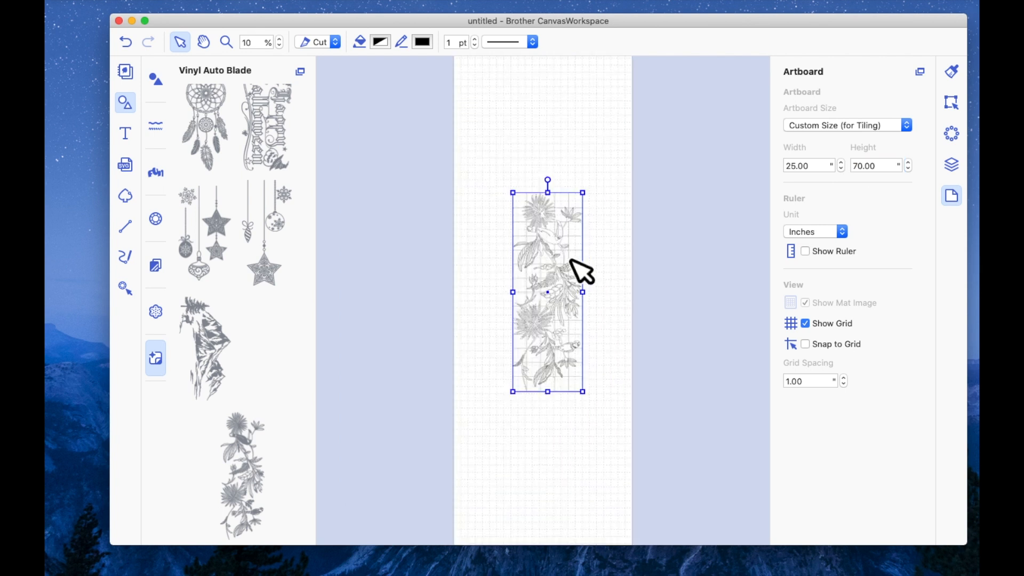
Step: Move the floral pattern to the artboard's upper-left corner and enlarge it proportionally to about 21" x 60"
left_click(279, 46)
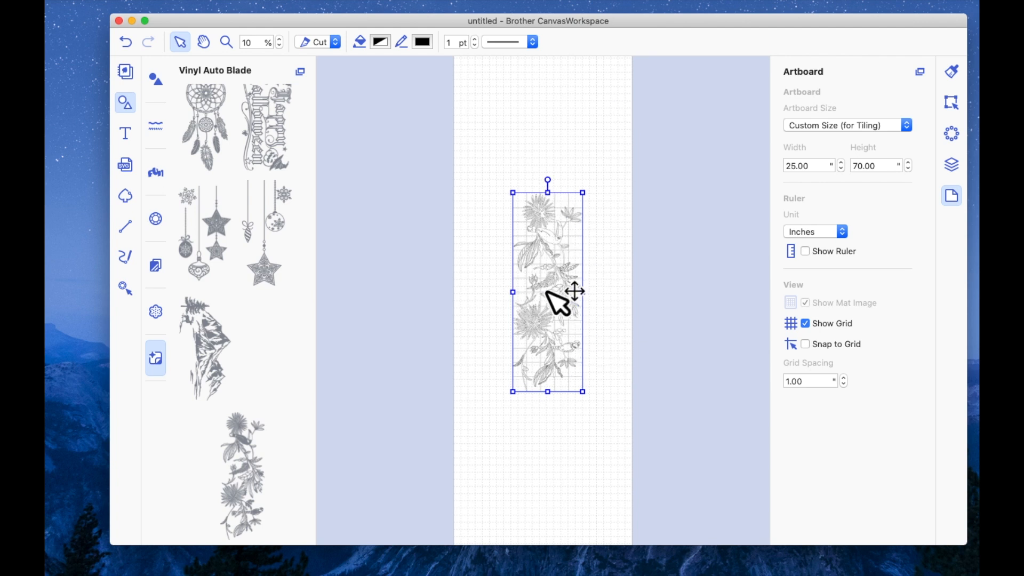
left_click(951, 102)
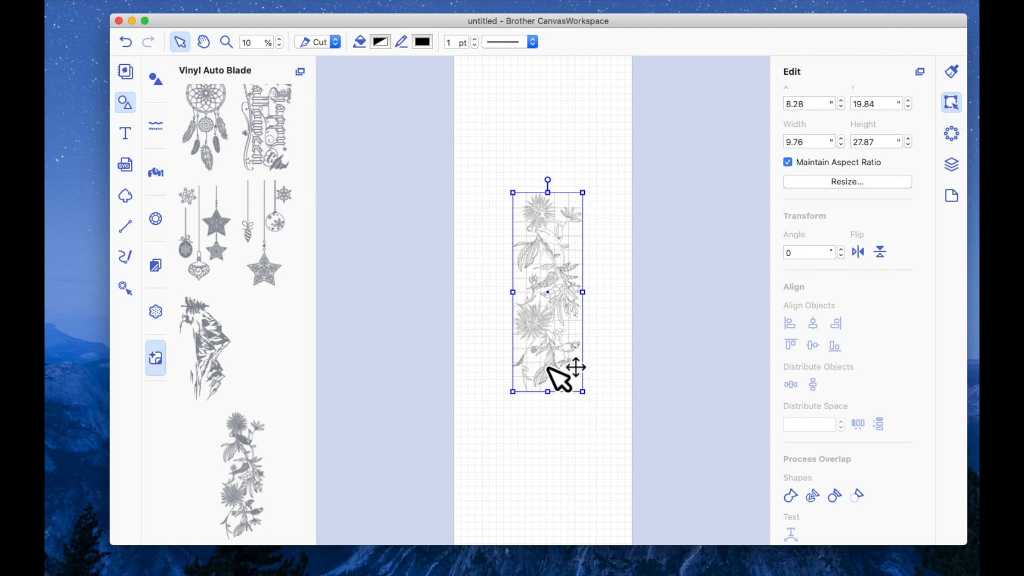
left_click(564, 324)
left_click_drag(525, 215, 503, 164)
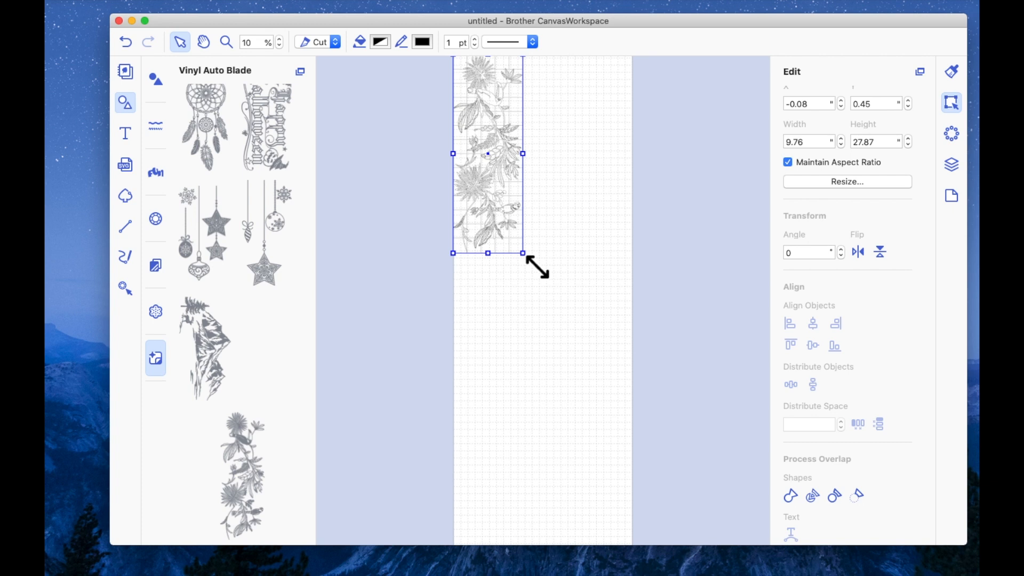
left_click_drag(537, 267, 616, 401)
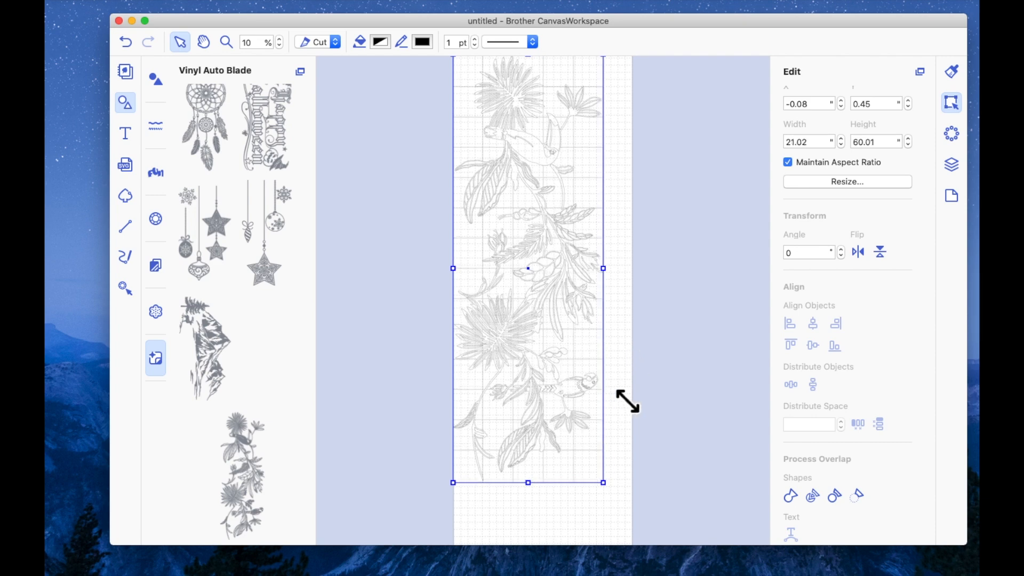
left_click_drag(521, 167, 536, 182)
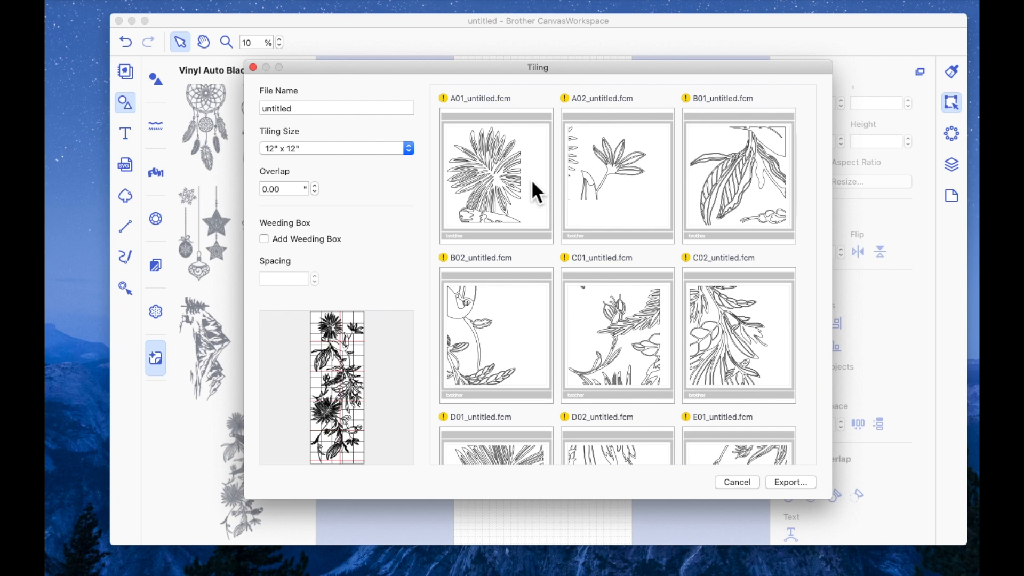
Step: Review the 12" x 12" tiles of the enlarged floral pattern and set the tiling size to 12" x 24"
scroll(654, 178, "down", 5)
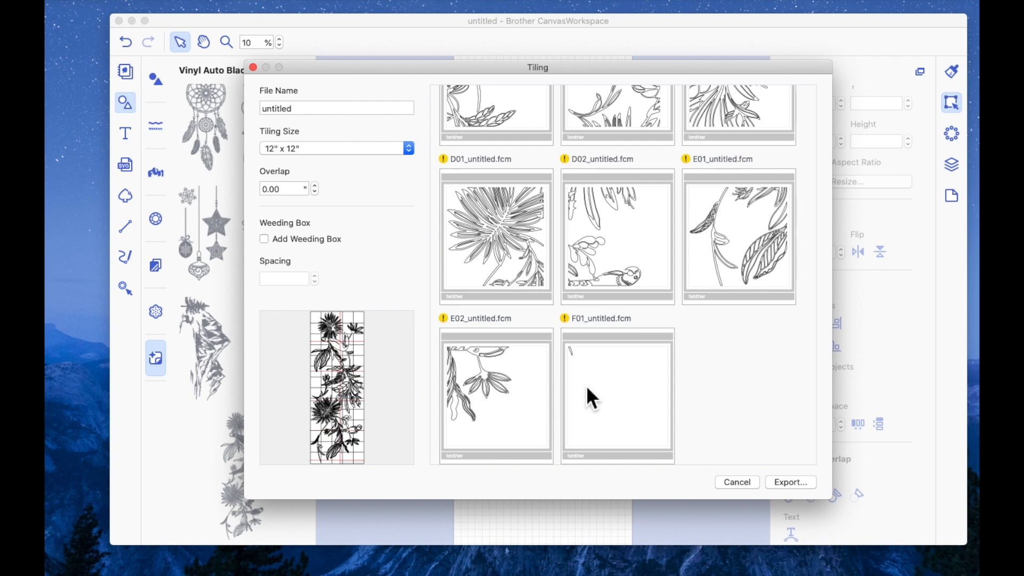
scroll(587, 385, "up", 5)
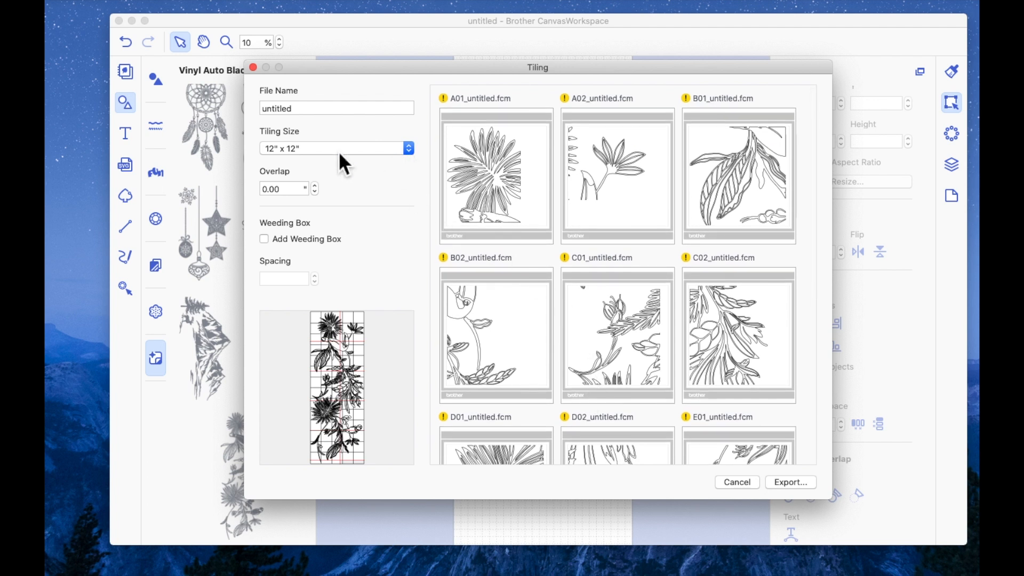
left_click(409, 148)
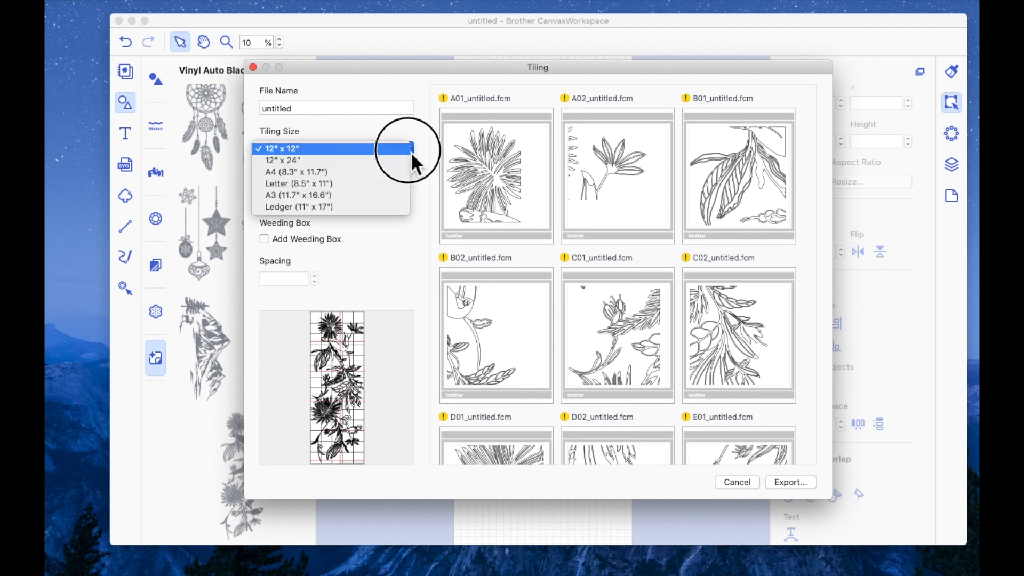
left_click(327, 163)
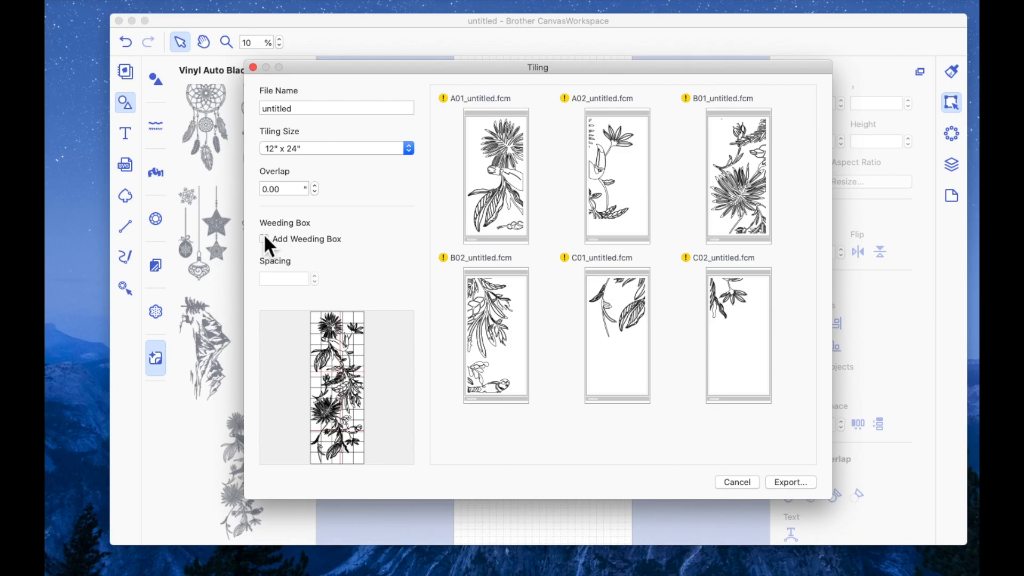
Step: Preview the 12" x 24" tiles with a weeding box, close the tiling without exporting, and delete the floral pattern from the artboard
left_click(269, 245)
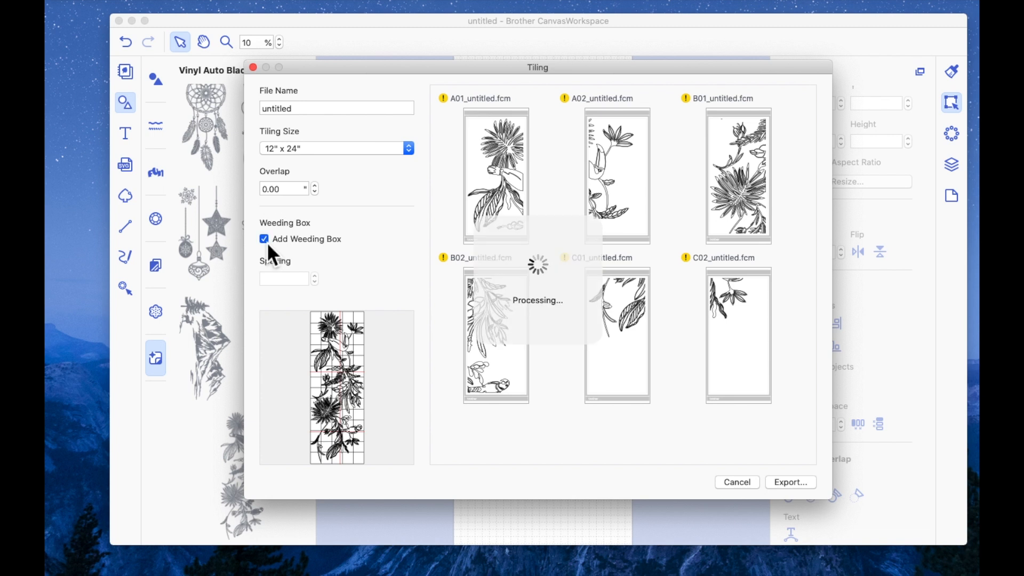
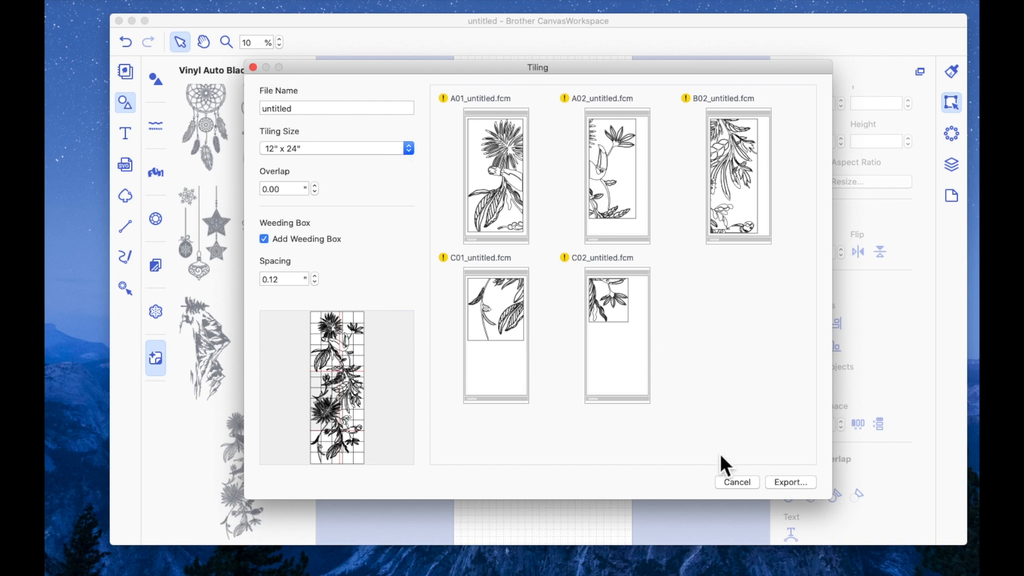
left_click(253, 67)
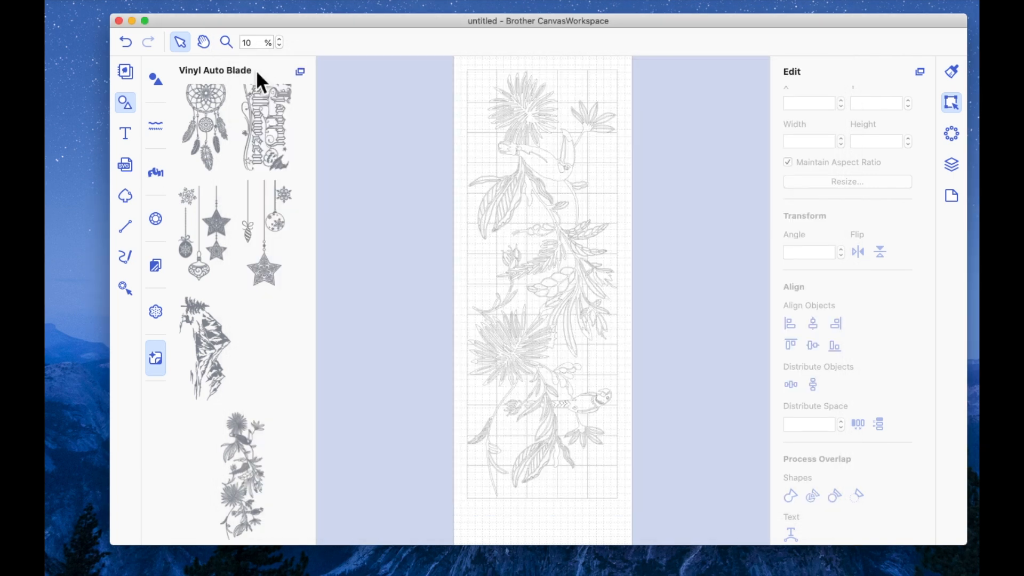
left_click(525, 155)
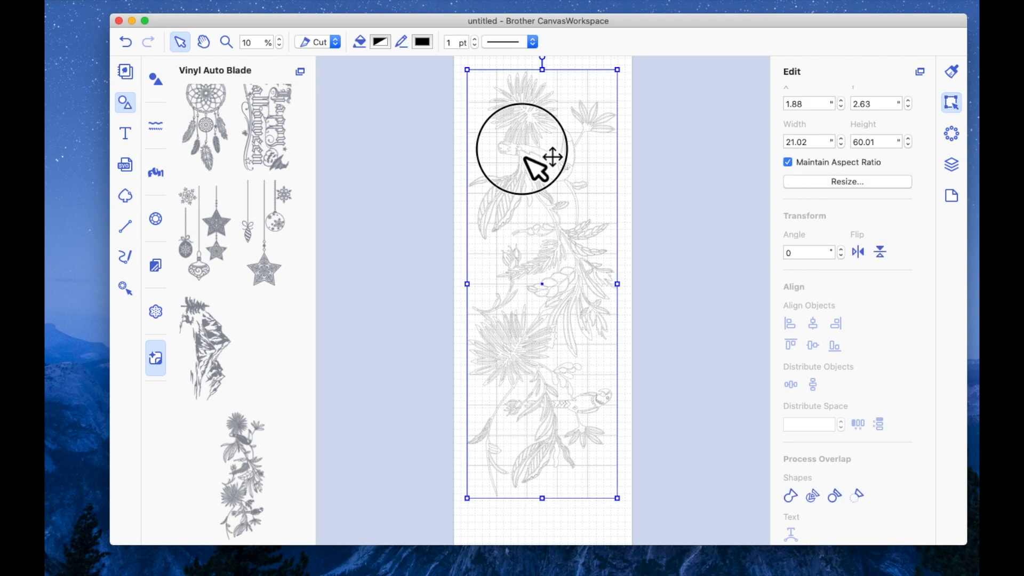
key("Delete")
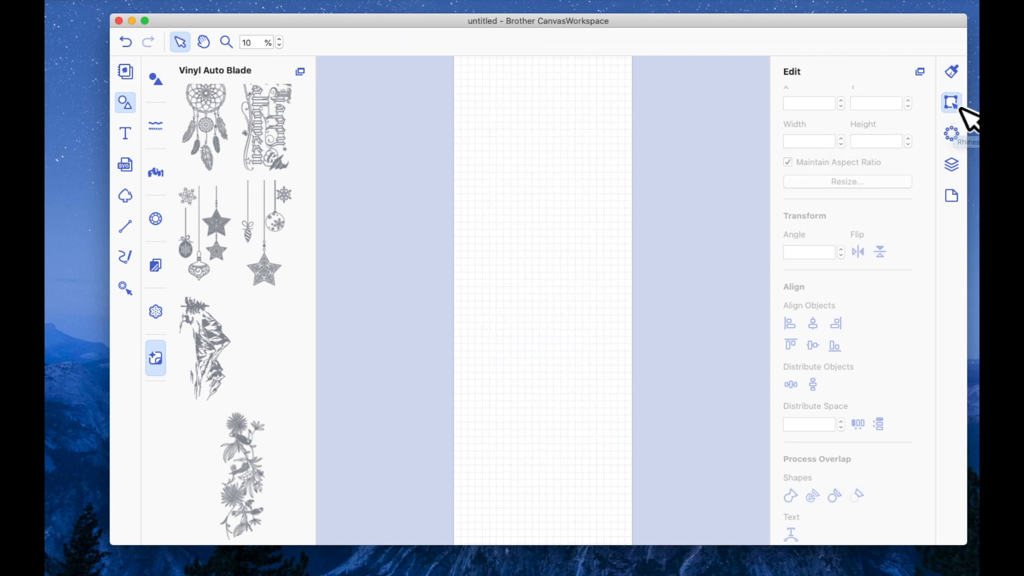
Step: Set the width of the Custom Size (for Tiling) artboard to 59" and look over its full area
left_click(953, 196)
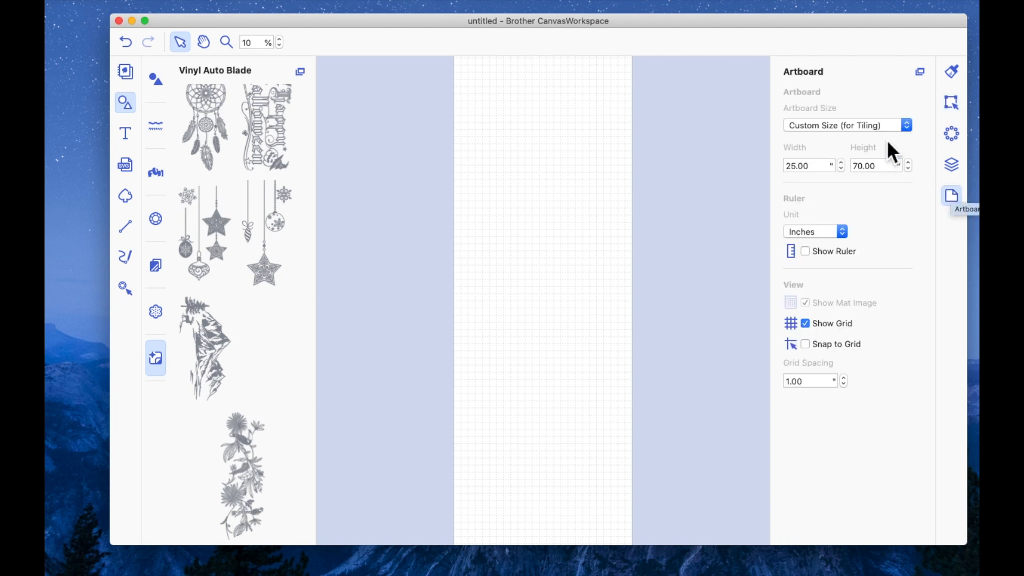
left_click(908, 128)
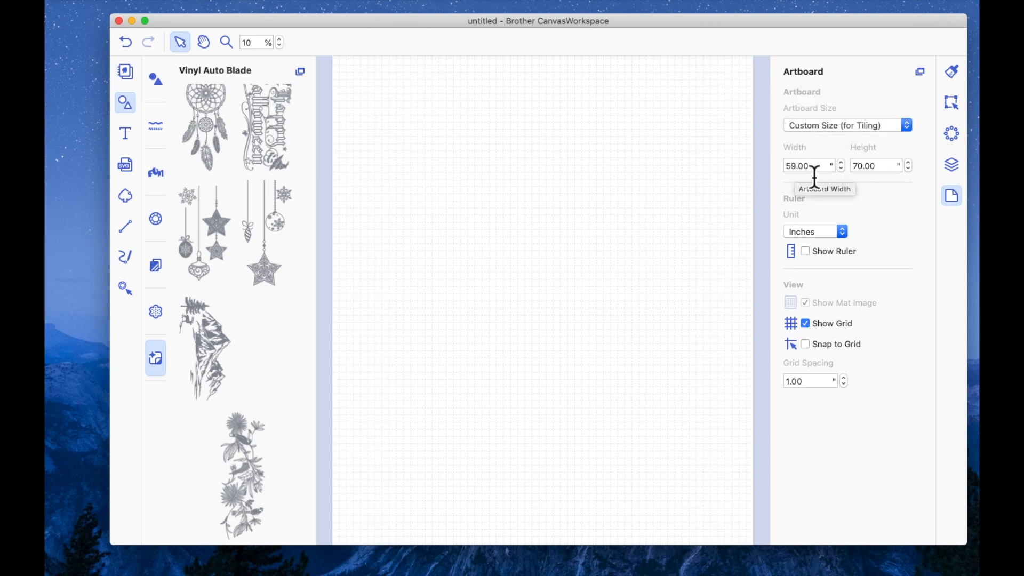
scroll(631, 190, "up", 2)
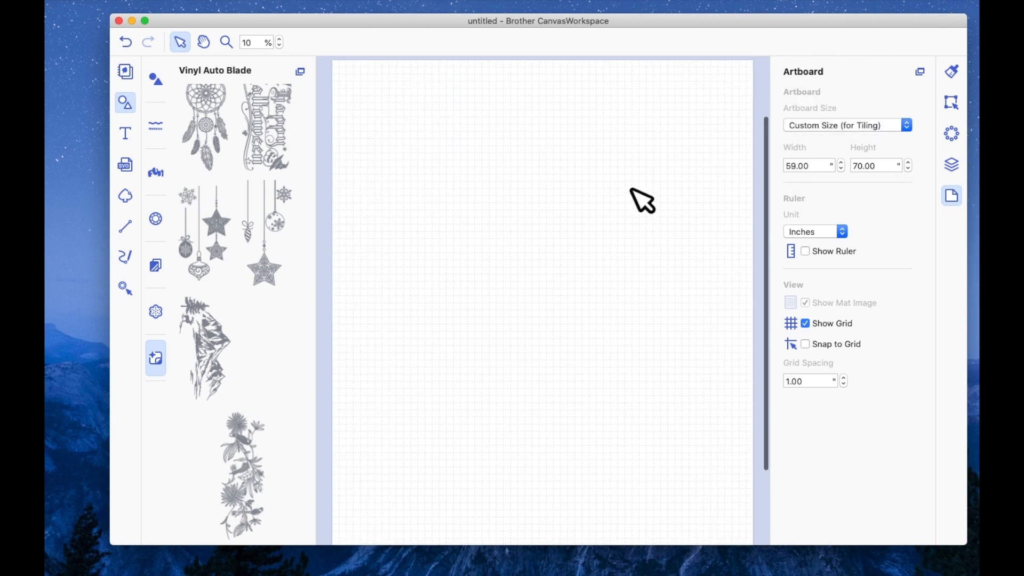
scroll(643, 200, "down", 5)
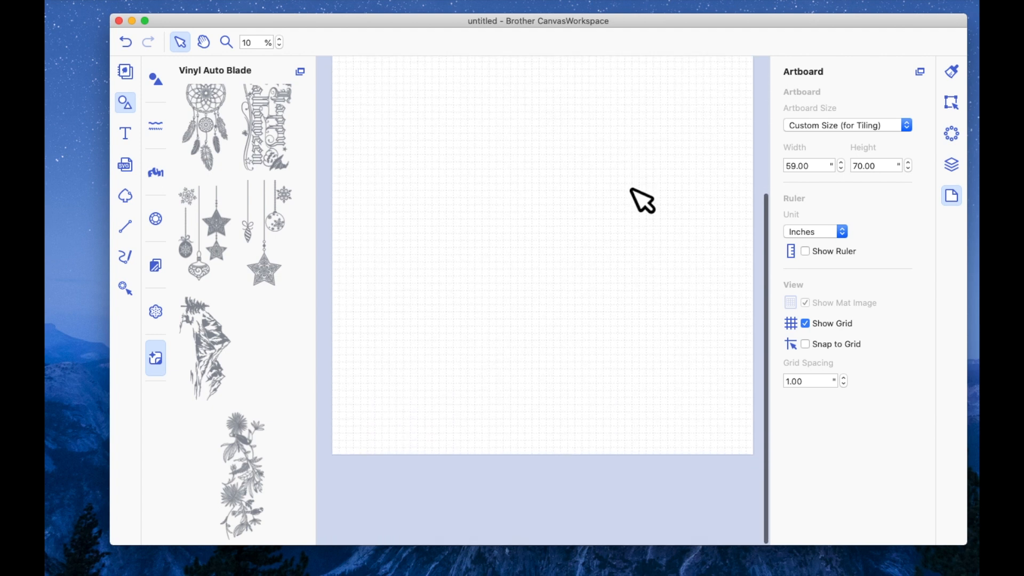
scroll(642, 201, "up", 3)
scroll(642, 200, "up", 4)
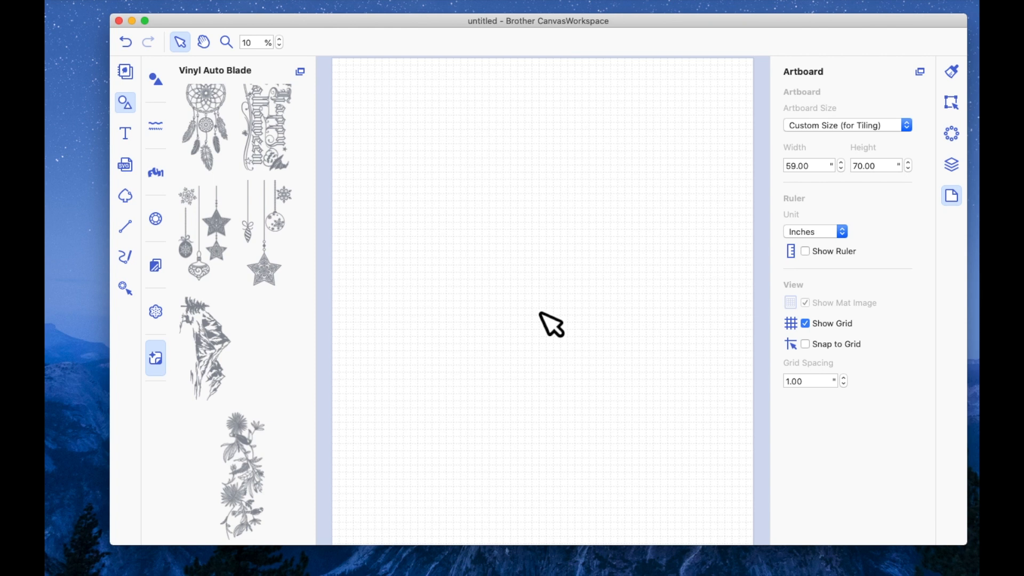
Step: Set the artboard size to 12" x 12" and place the "wishing you peace love & joy" tree near the mat's centre
left_click(856, 126)
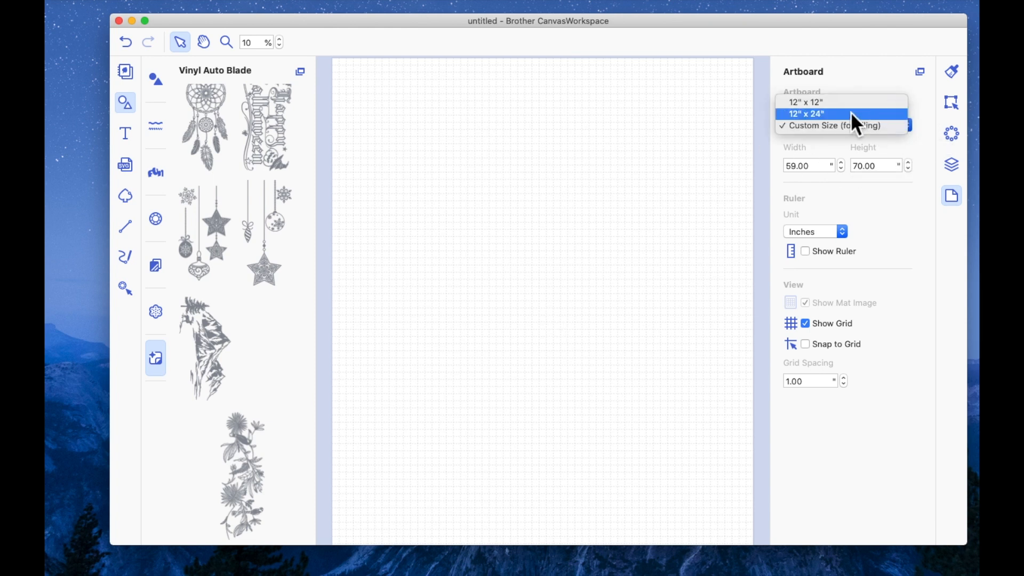
left_click(823, 103)
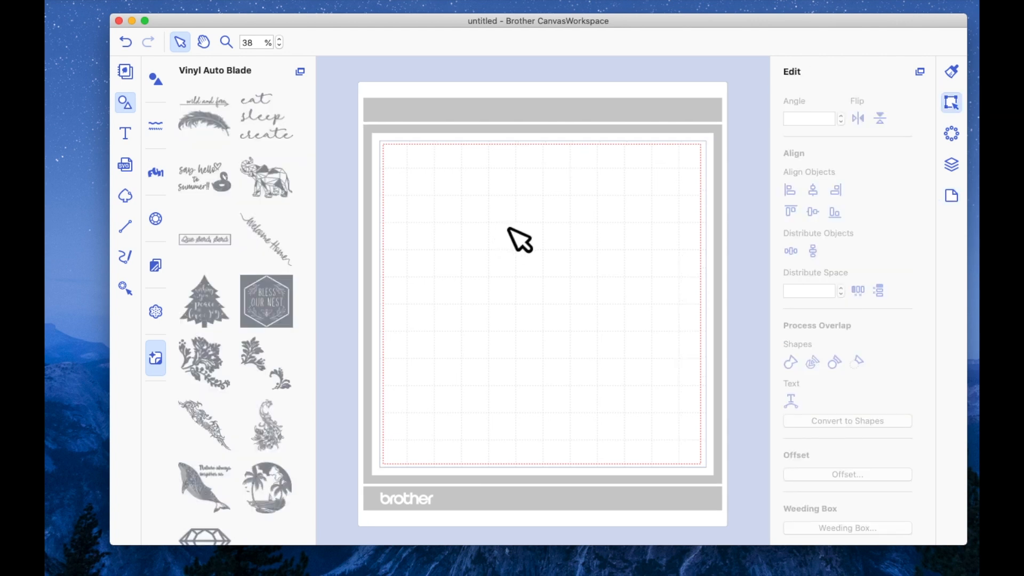
left_click_drag(207, 314, 493, 257)
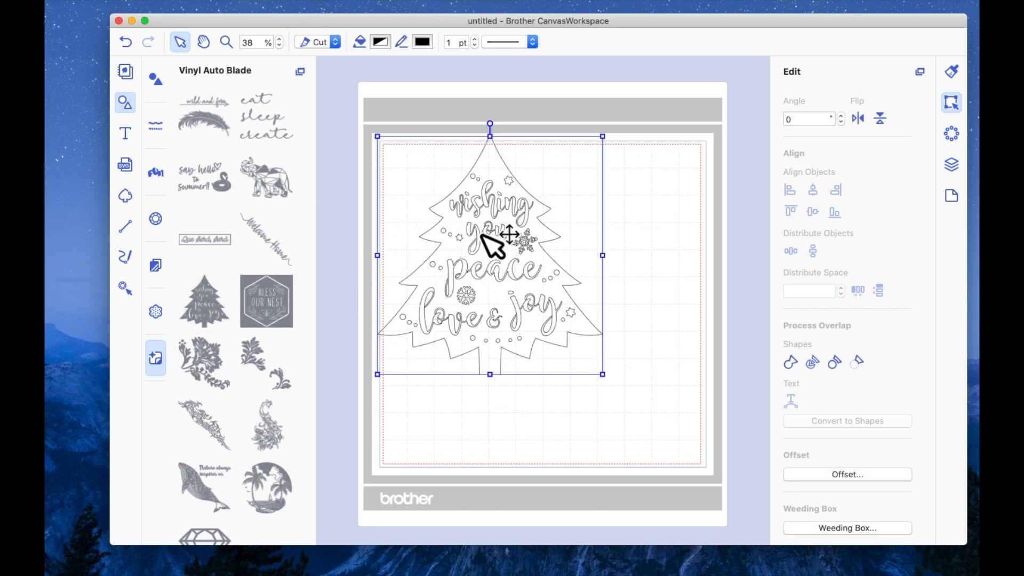
left_click_drag(467, 216, 503, 251)
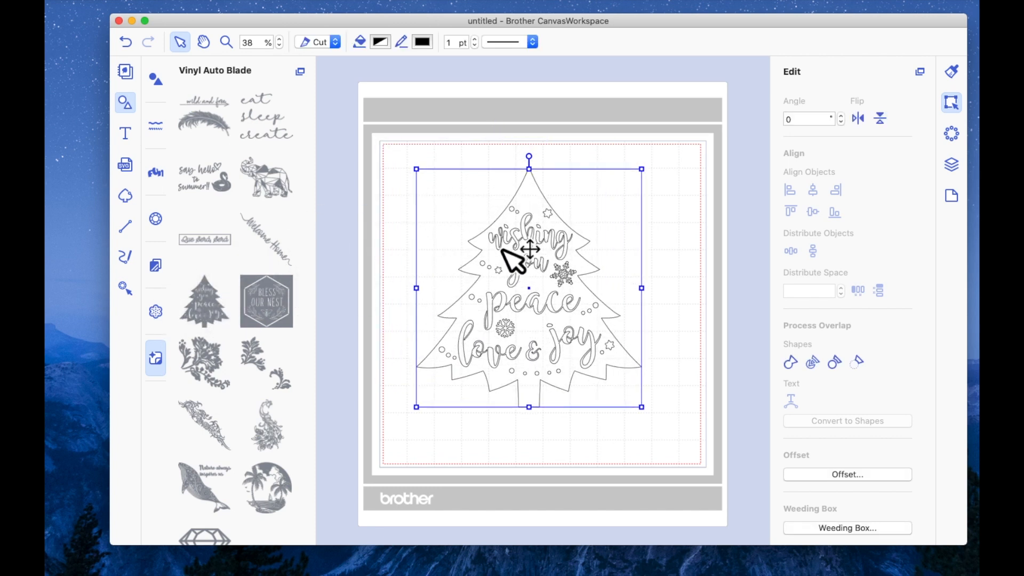
Step: Enlarge the tree proportionally from its lower-right corner to about 9.30" x 9.83"
left_click(952, 102)
scroll(877, 200, "down", 1)
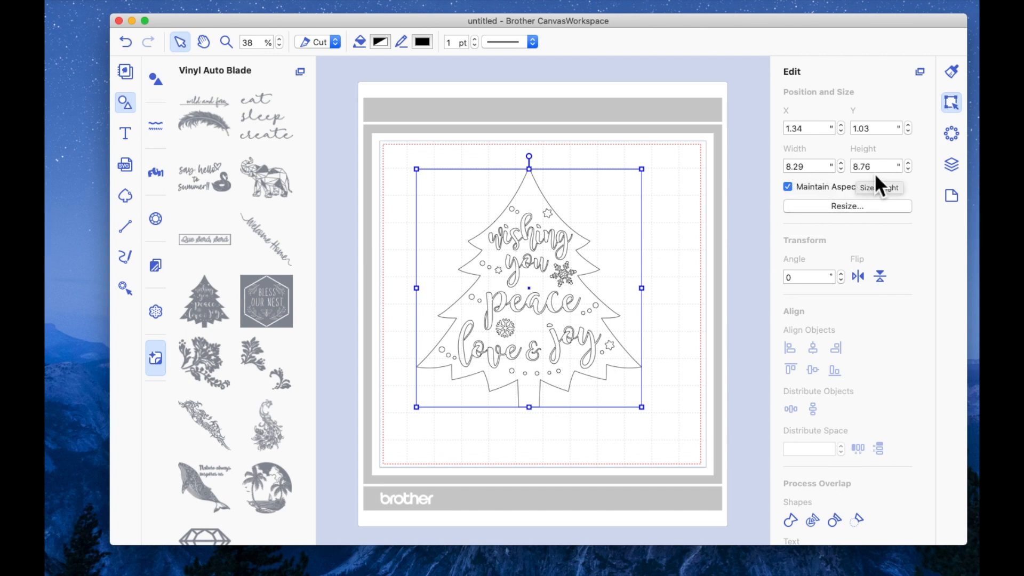
left_click_drag(643, 408, 670, 435)
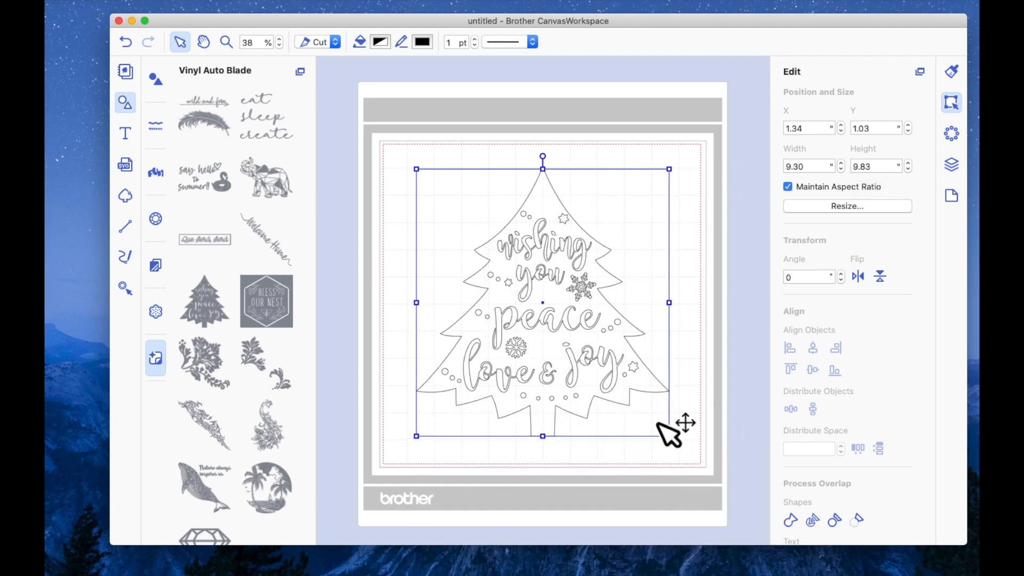
left_click(586, 335)
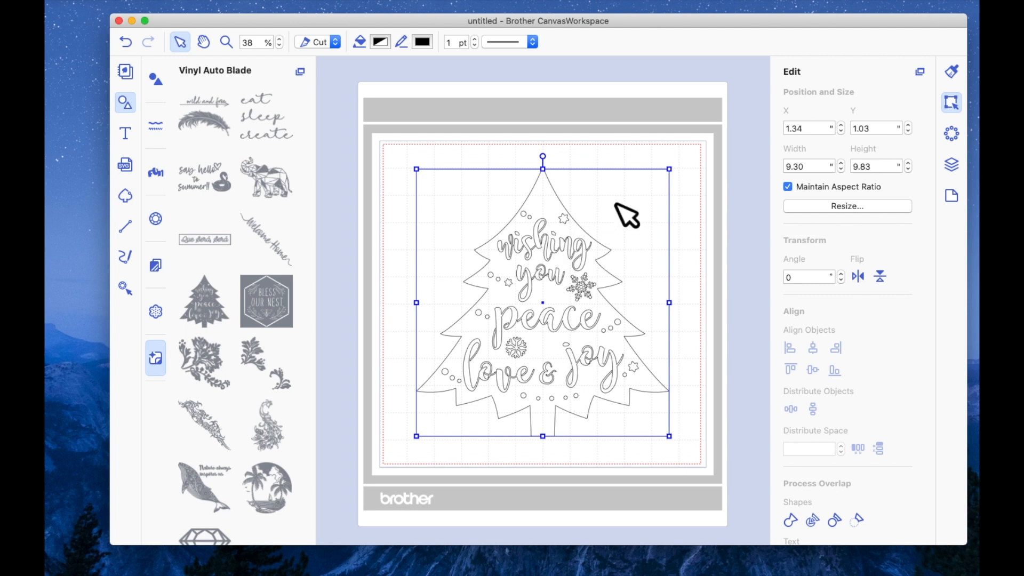
Step: Fill the tree with Maraschino red and move it to about X 1.06", Y 0.97" on the mat
left_click(382, 42)
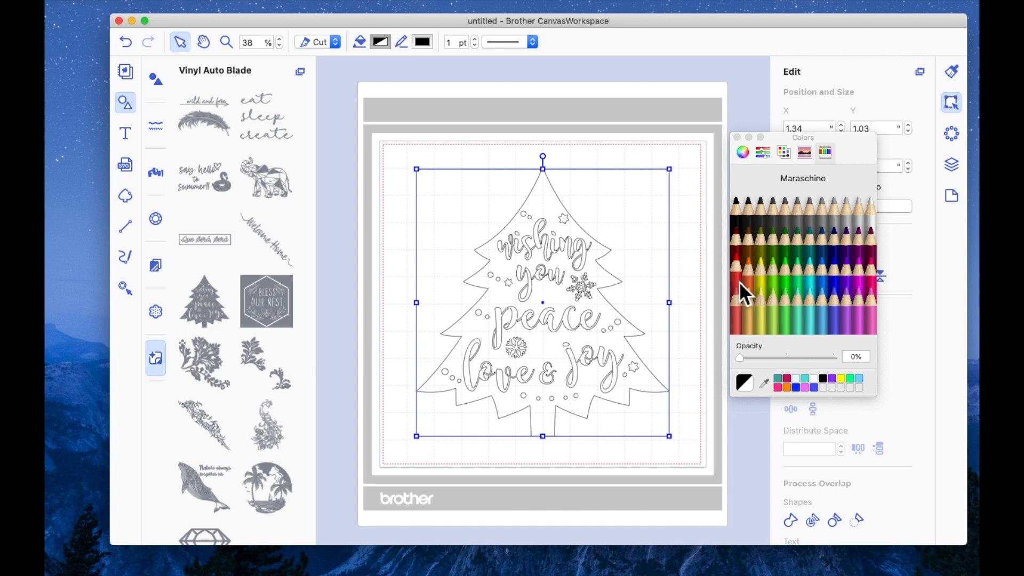
mouse_move(739, 281)
left_mouse_down()
mouse_move(769, 225)
mouse_move(769, 249)
left_mouse_up()
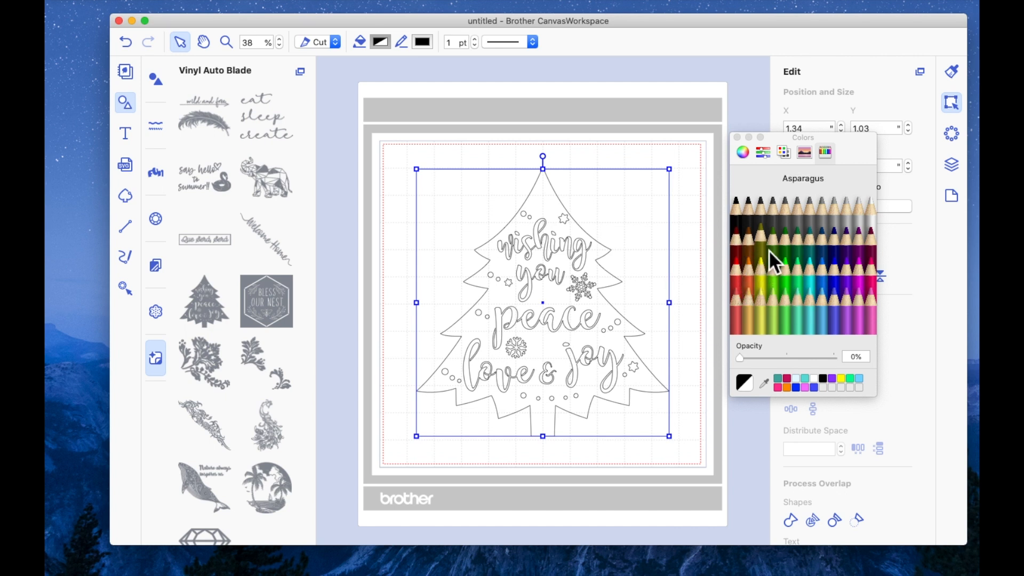
left_click(739, 277)
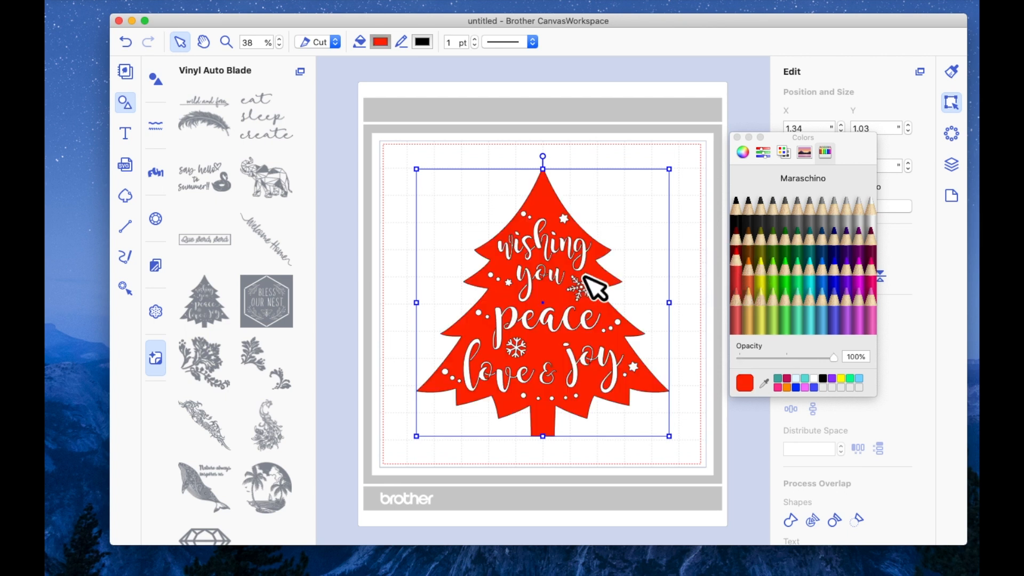
left_click_drag(587, 235, 558, 251)
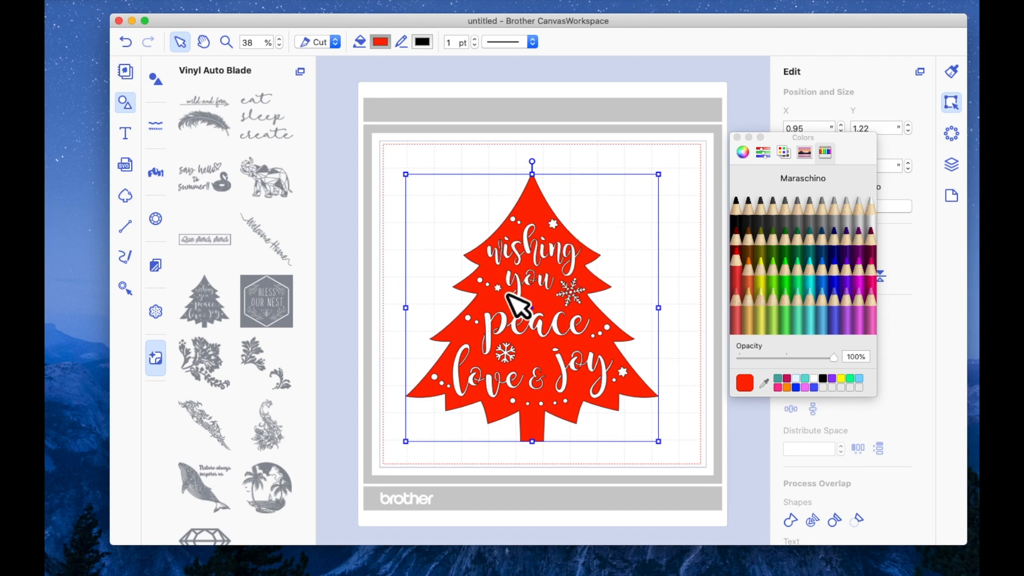
left_click_drag(578, 282, 600, 272)
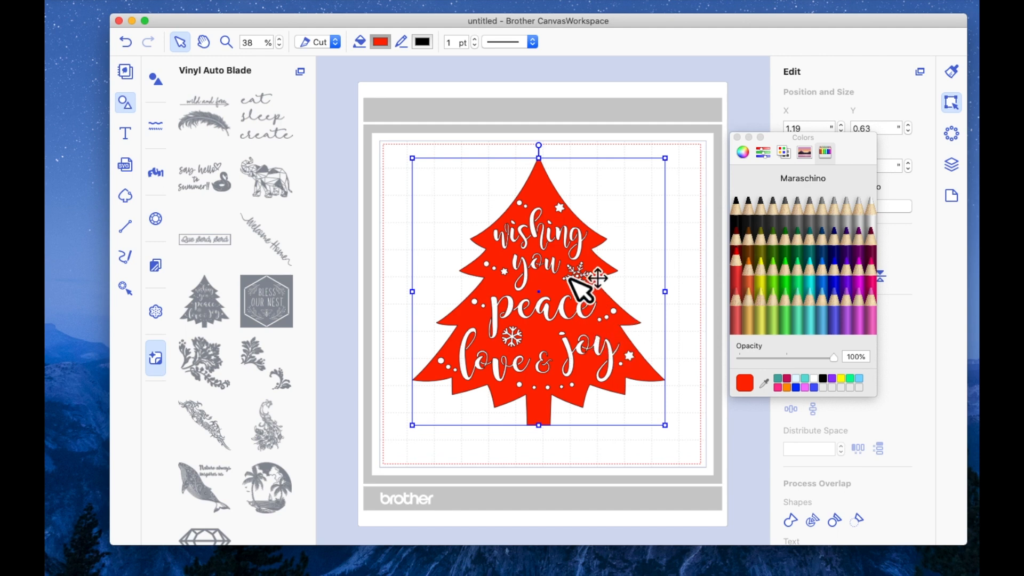
mouse_move(546, 208)
left_mouse_down()
mouse_move(551, 227)
mouse_move(544, 217)
left_mouse_up()
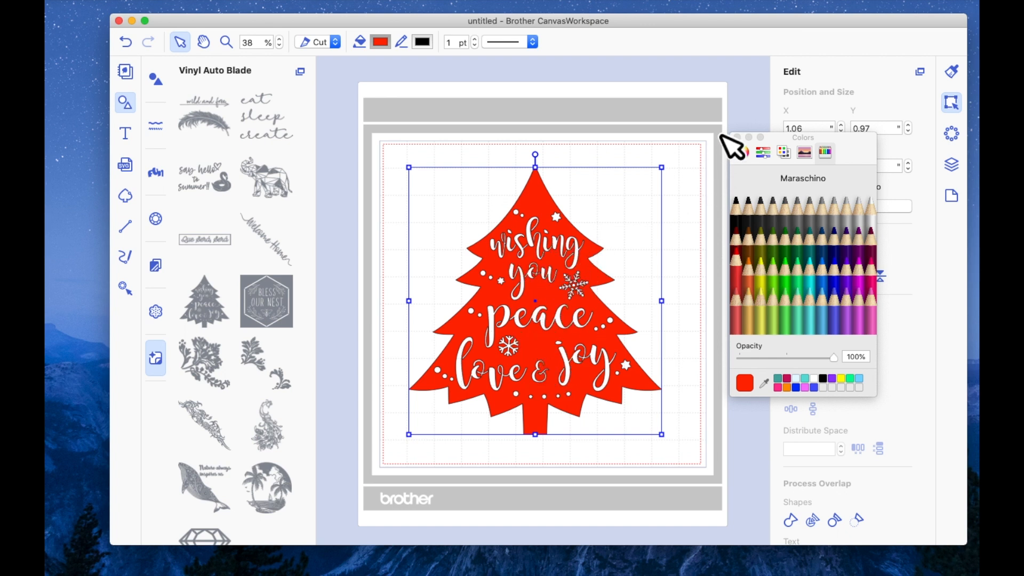
left_click(737, 137)
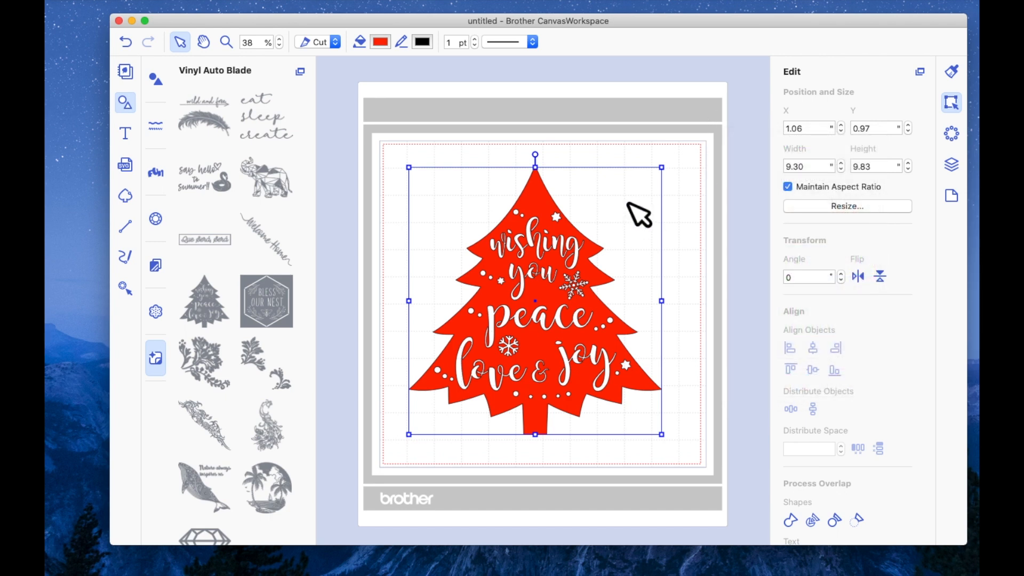
Step: Shift the tree slightly up on the mat and change its fill colour to Clover green
scroll(820, 279, "down", 5)
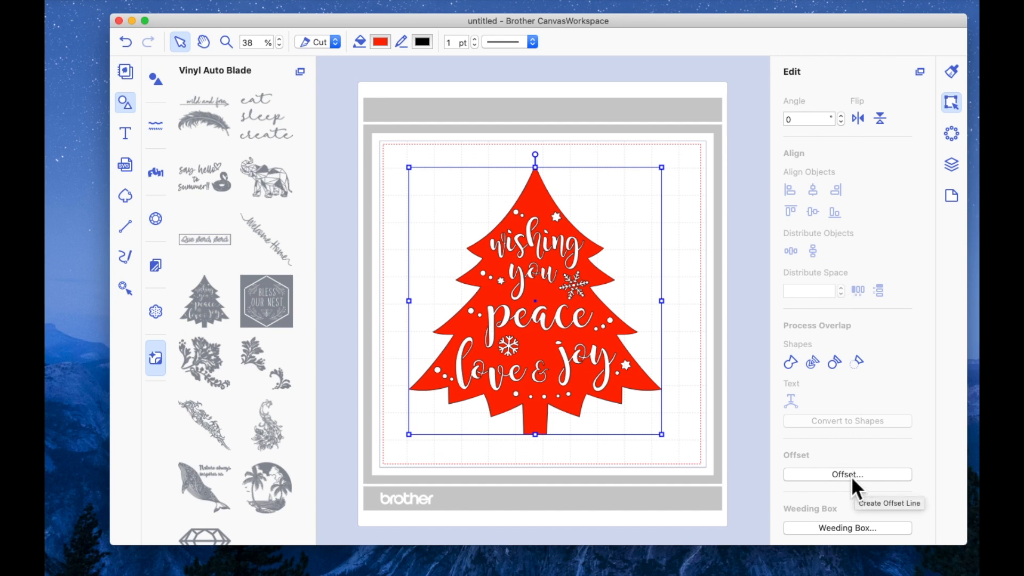
mouse_move(587, 240)
left_mouse_down()
mouse_move(630, 264)
mouse_move(567, 228)
mouse_move(578, 267)
mouse_move(559, 237)
mouse_move(569, 233)
left_mouse_up()
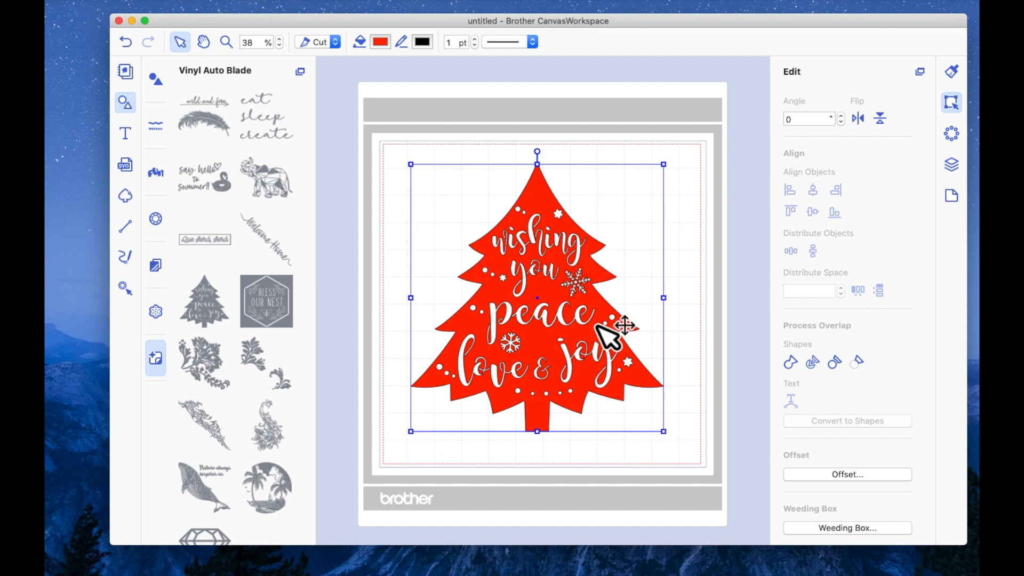
scroll(522, 240, "up", 1)
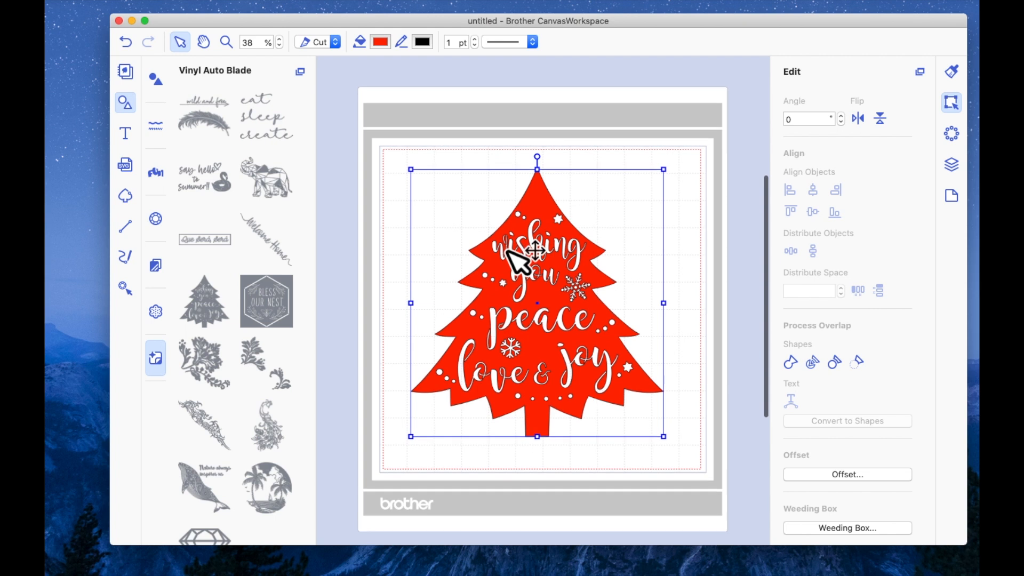
left_click(538, 213)
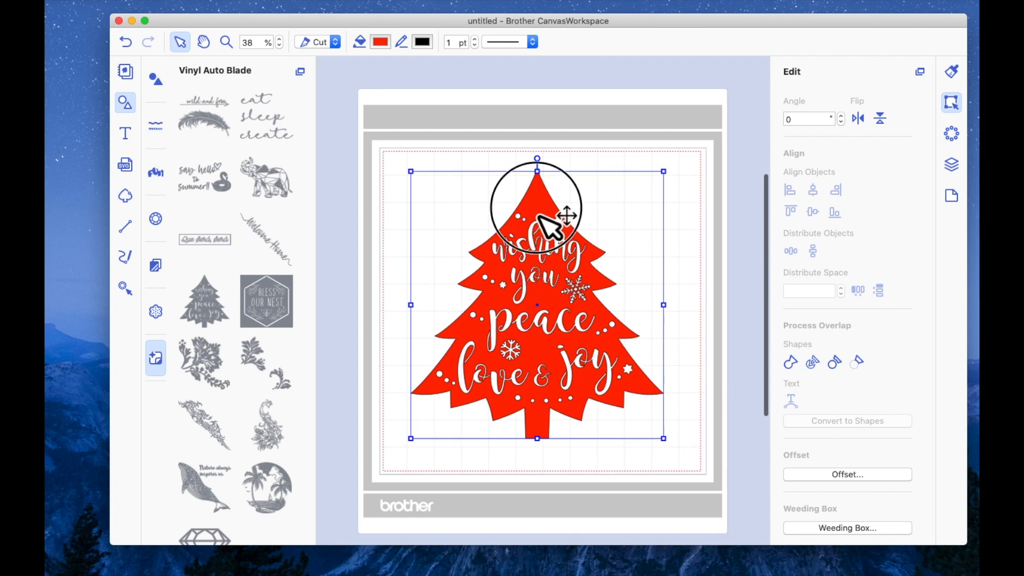
left_click(385, 45)
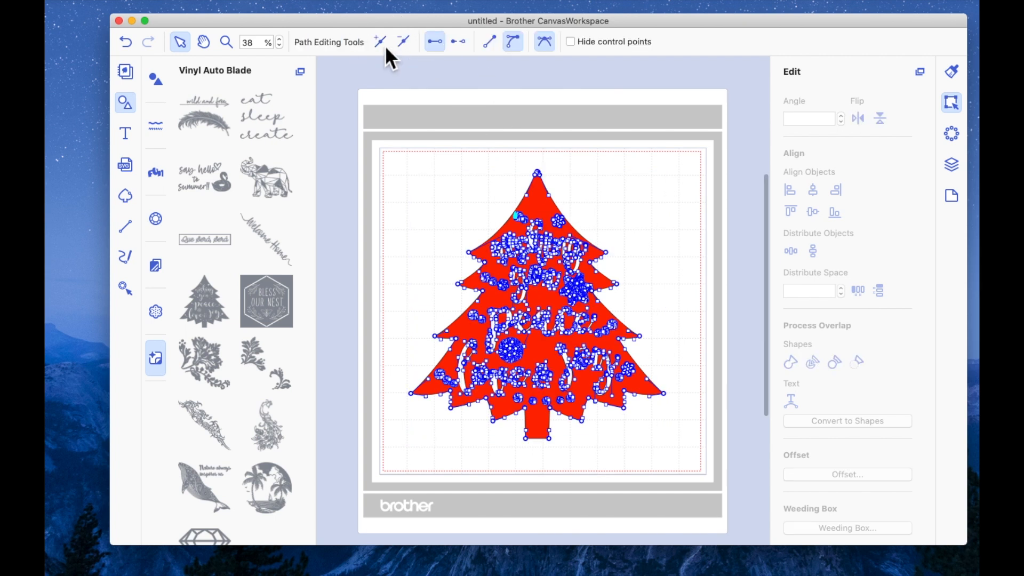
left_click(454, 152)
left_click(382, 43)
left_click(787, 248)
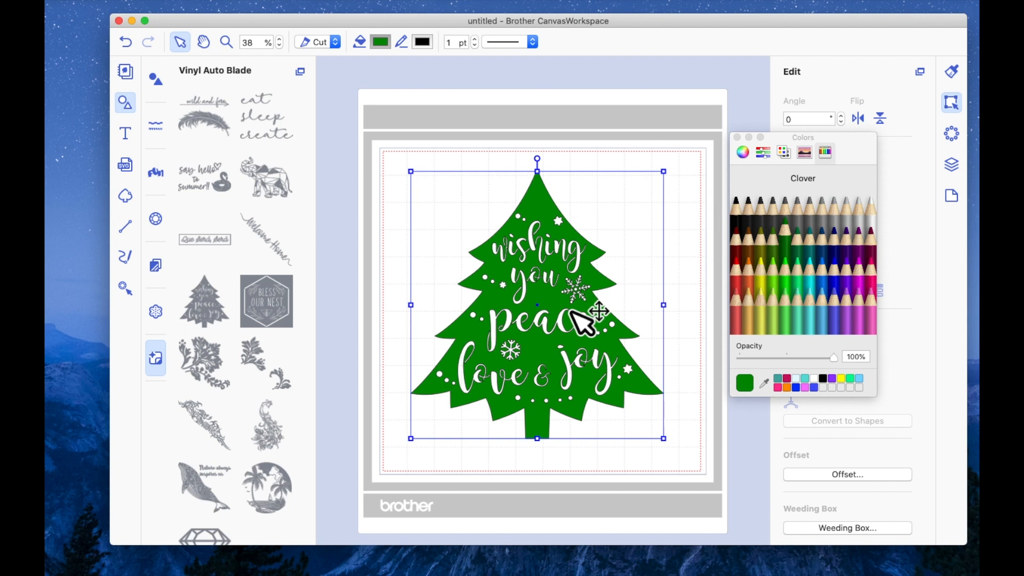
left_click(737, 137)
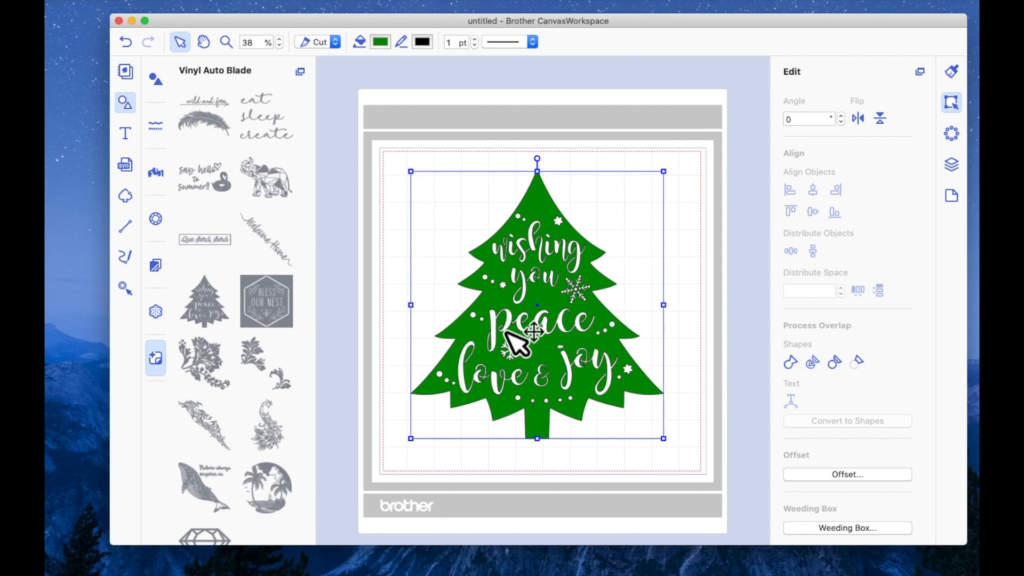
Step: Create an outward offset line with 0.20" spacing and round corners around the tree's outer edge only, leaving the original line as is
left_click_drag(613, 313, 620, 306)
left_click(847, 474)
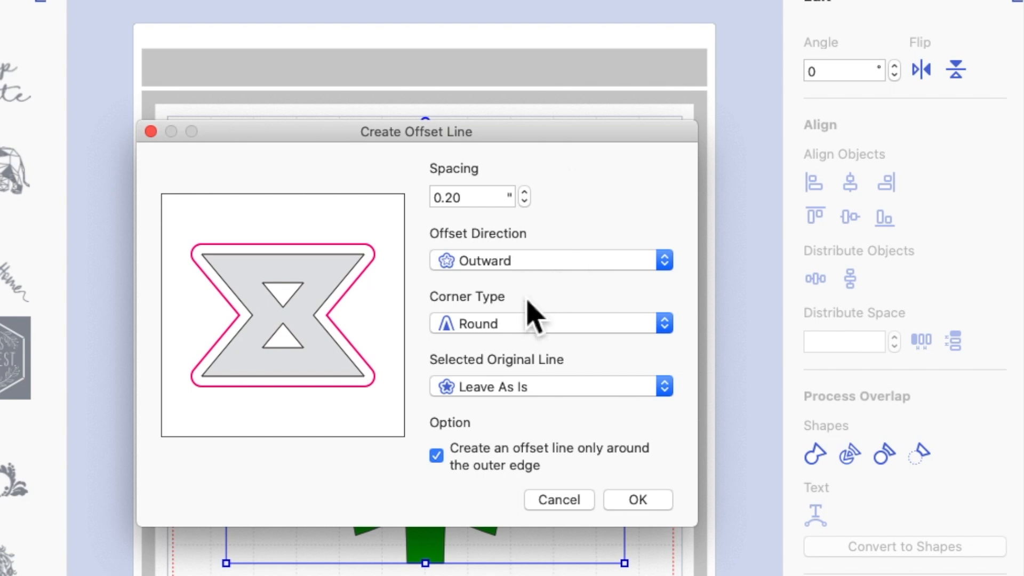
left_click_drag(564, 141, 575, 172)
left_click(676, 348)
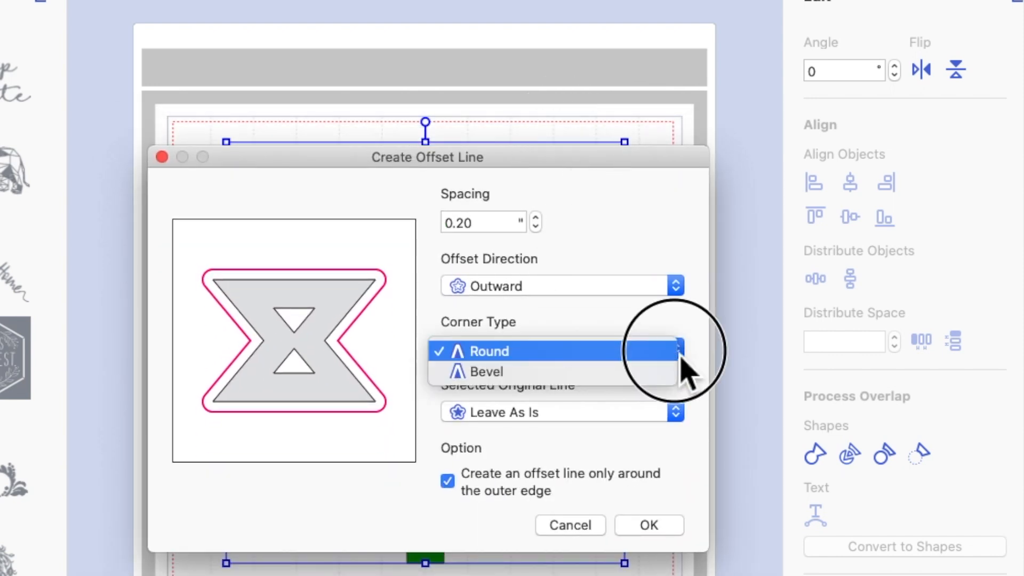
left_click(541, 373)
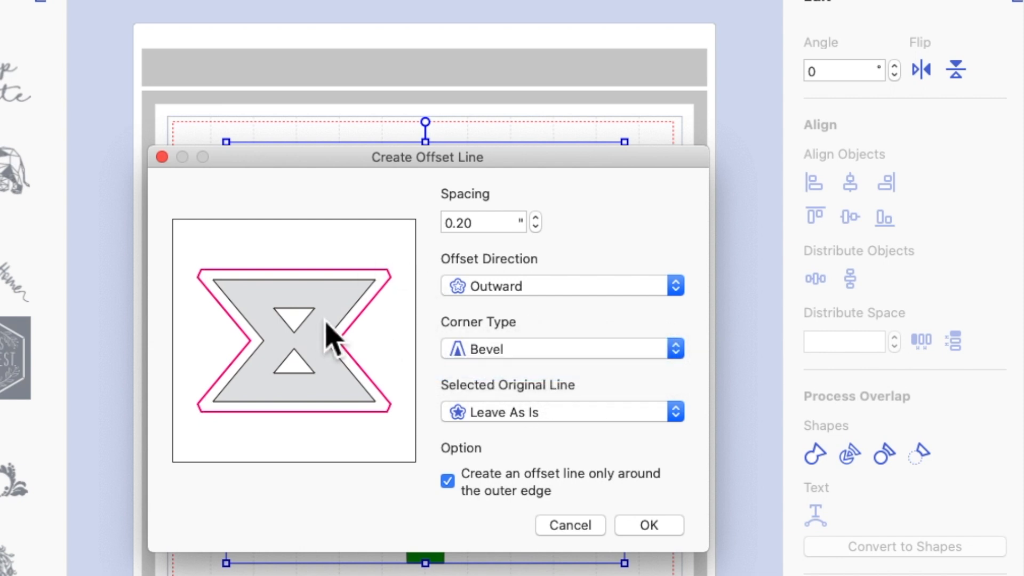
left_click(504, 356)
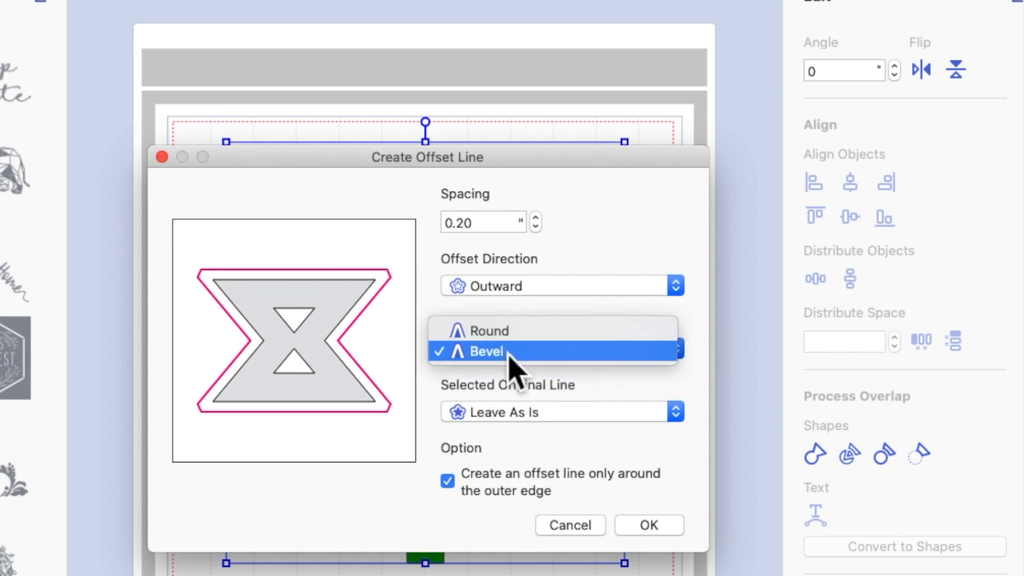
left_click(508, 328)
left_click_drag(577, 166, 594, 445)
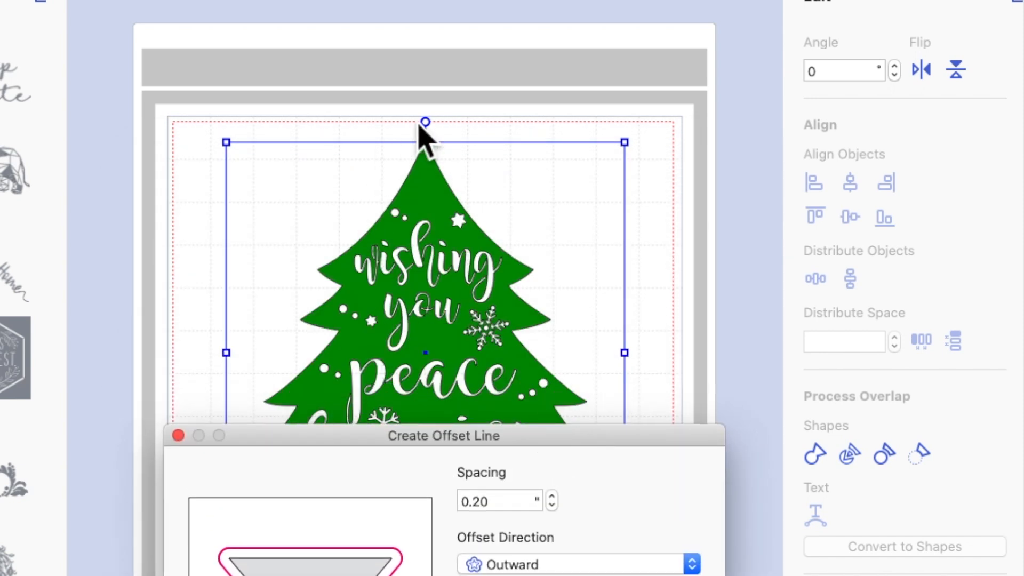
left_click_drag(563, 443, 549, 172)
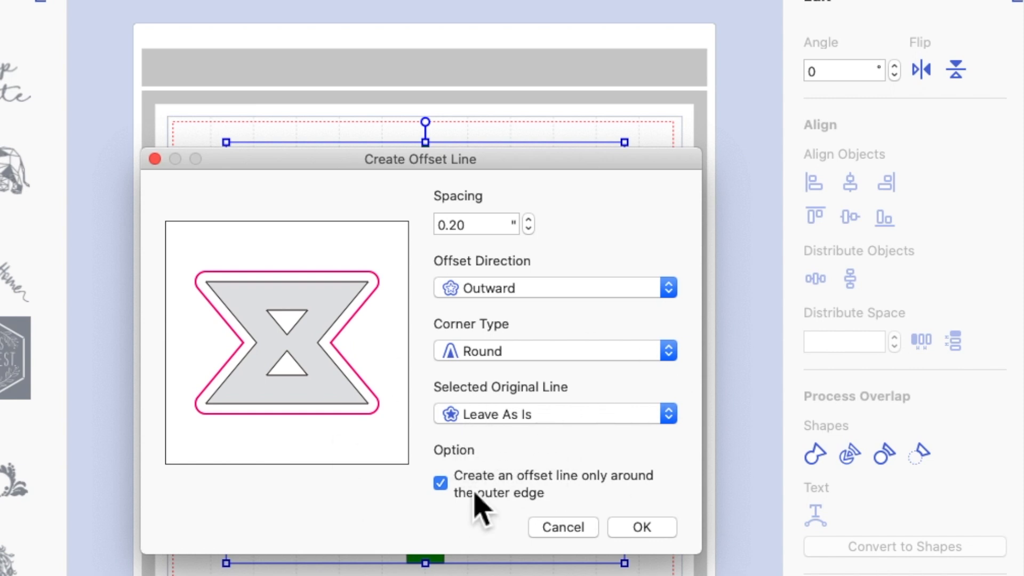
left_click(645, 529)
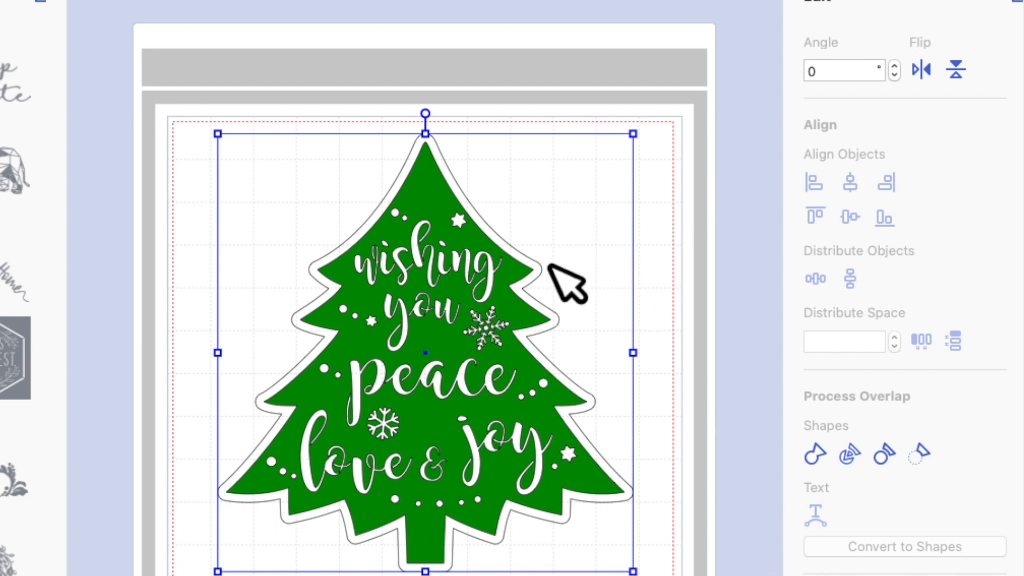
Step: Pull the offset outline away from the tree, fill it with Maraschino red and move it back over the green tree
left_click_drag(536, 269, 749, 267)
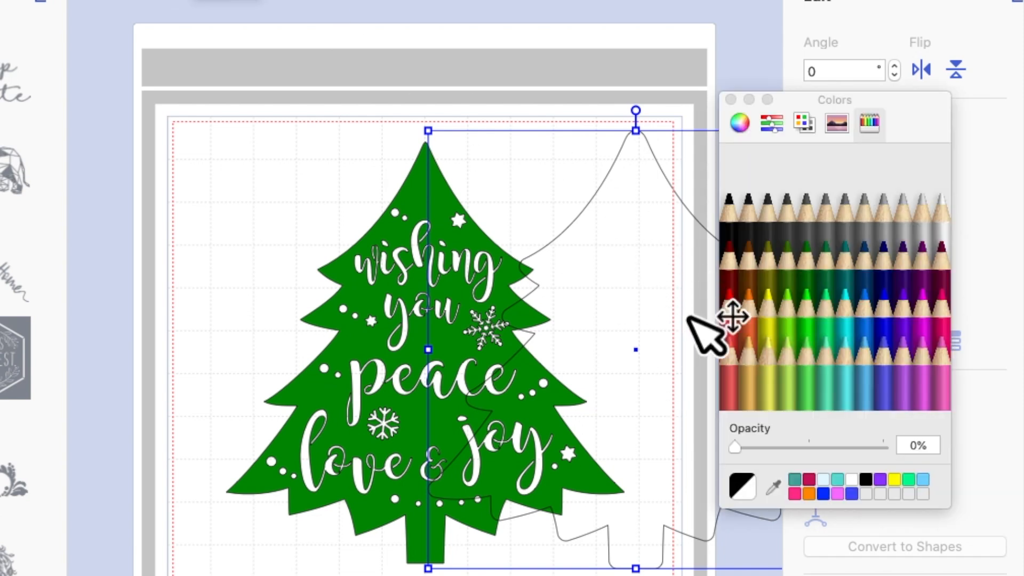
left_click(740, 340)
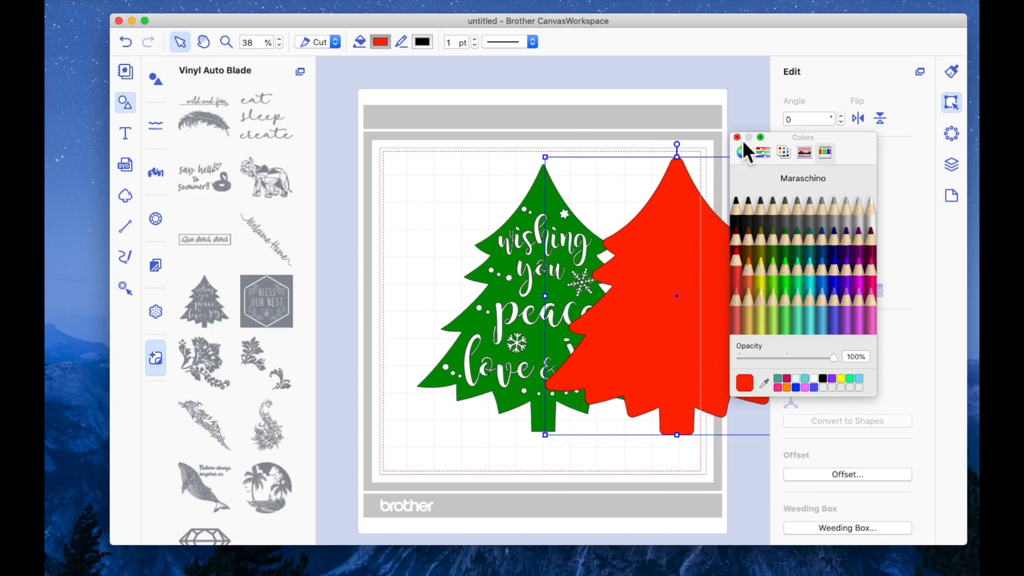
left_click(737, 138)
left_click_drag(673, 279, 530, 279)
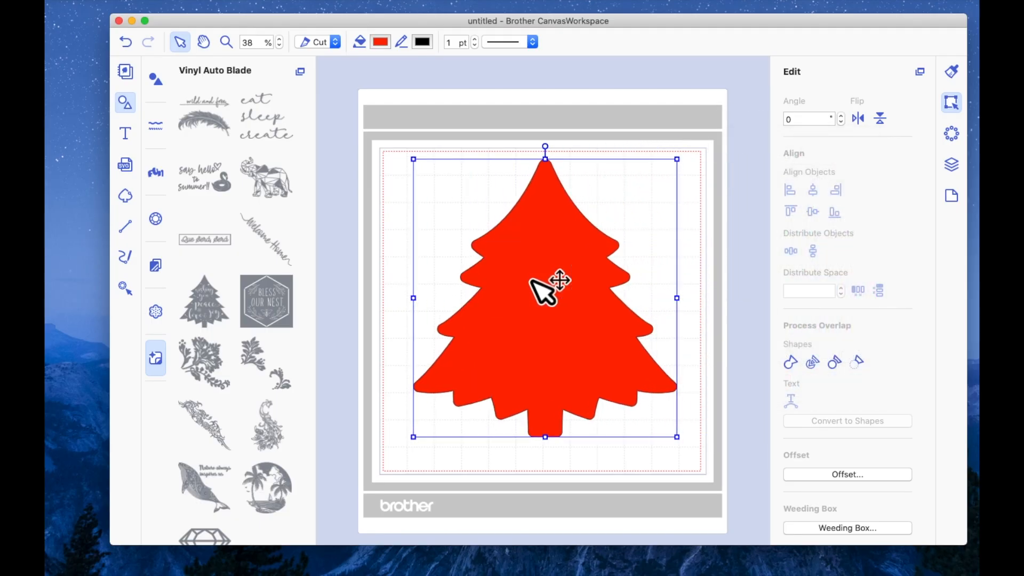
Step: Send the red offset shape behind the green tree and adjust the green tree's position on top of it
right_click(565, 274)
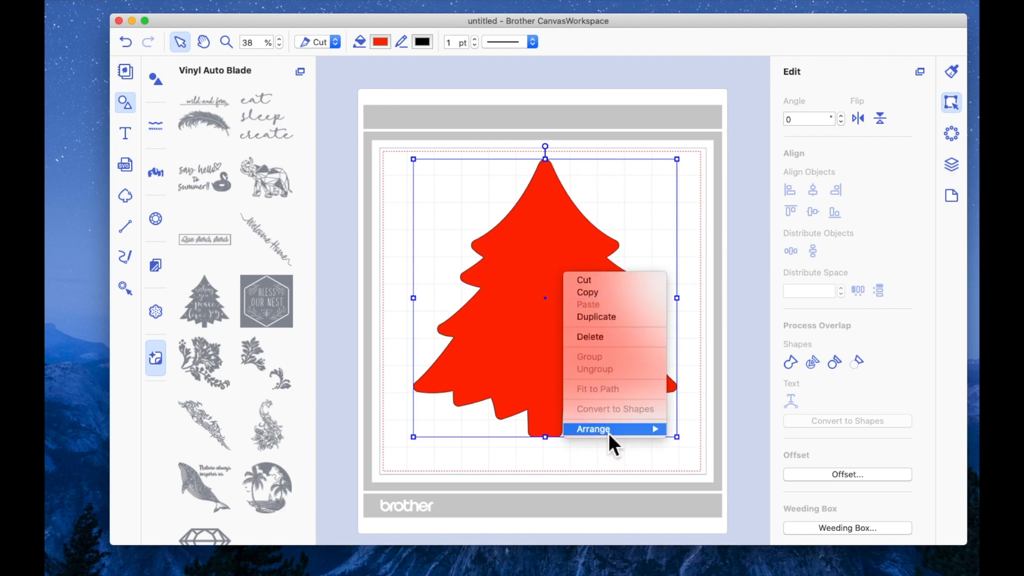
mouse_move(608, 431)
left_click(731, 468)
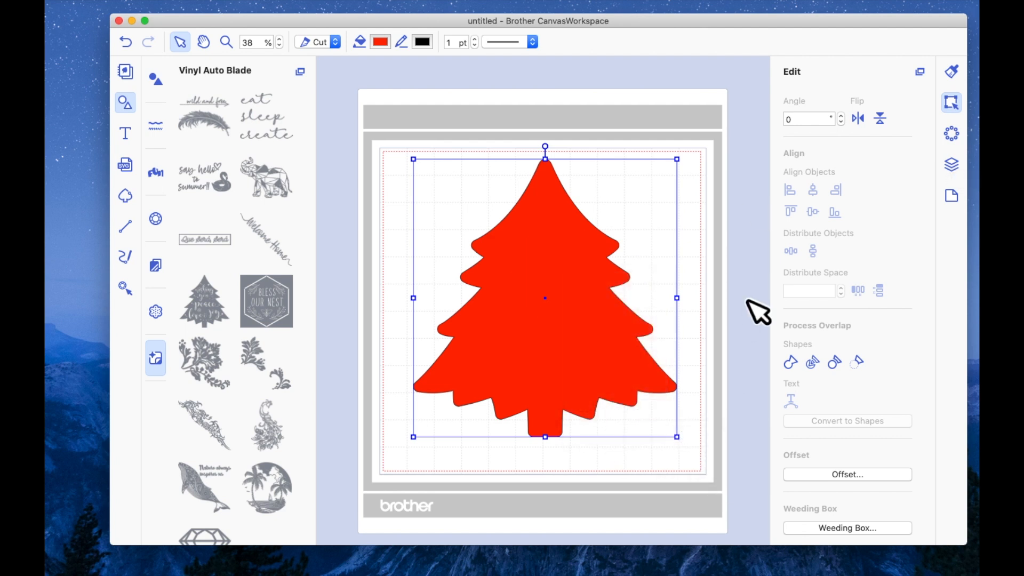
left_click(560, 338)
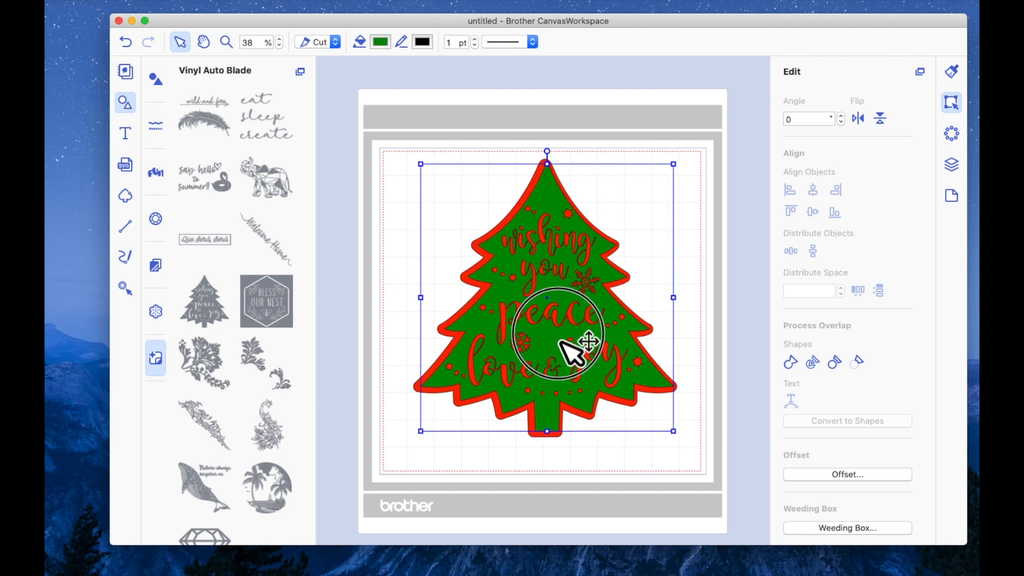
left_click(703, 350)
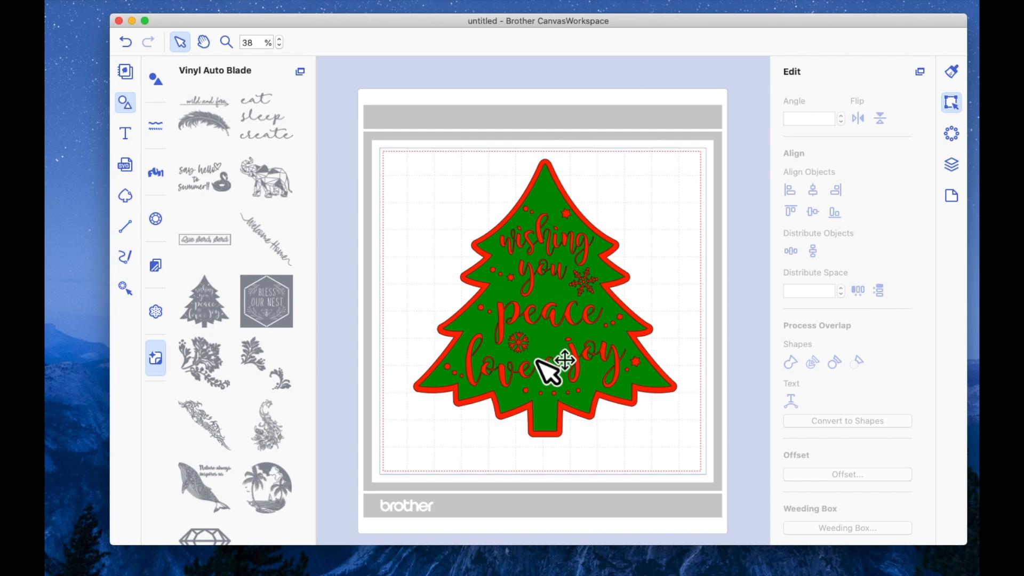
Step: Slide the green tree off the red shape and place it back on top, slightly lower than before
left_click_drag(552, 358, 658, 363)
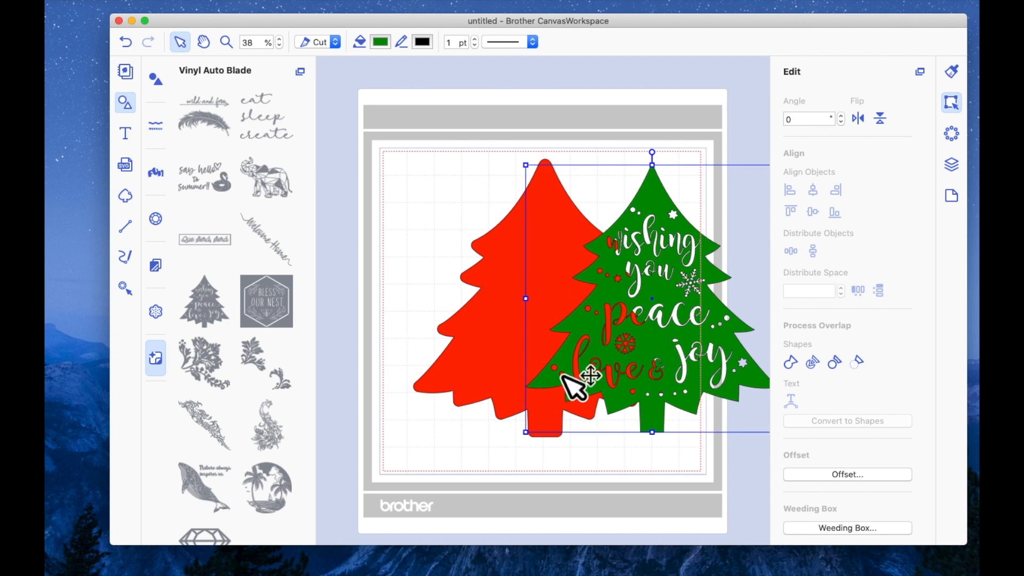
left_click(602, 367, "shift")
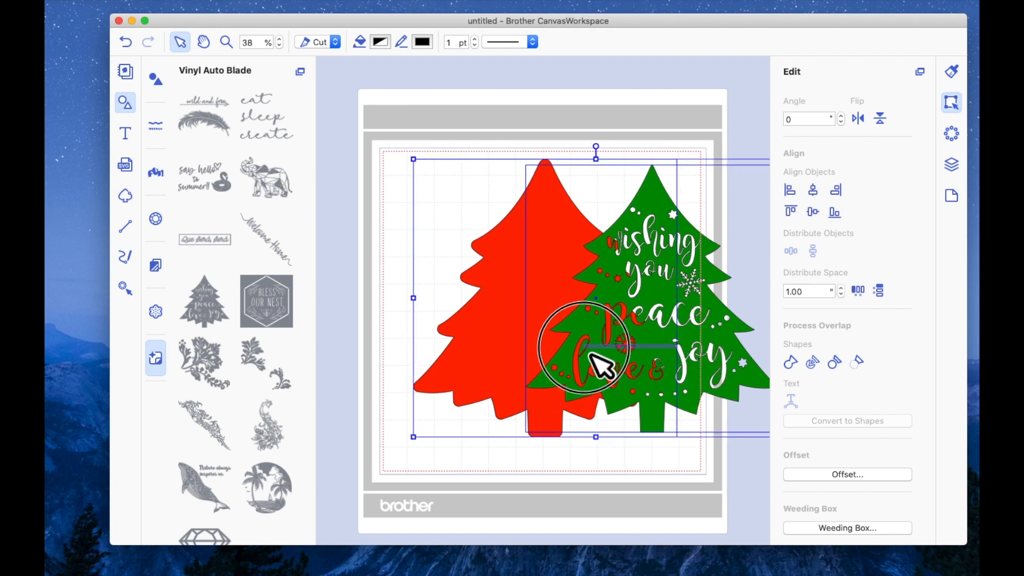
left_click(656, 491)
left_click_drag(667, 367, 542, 321)
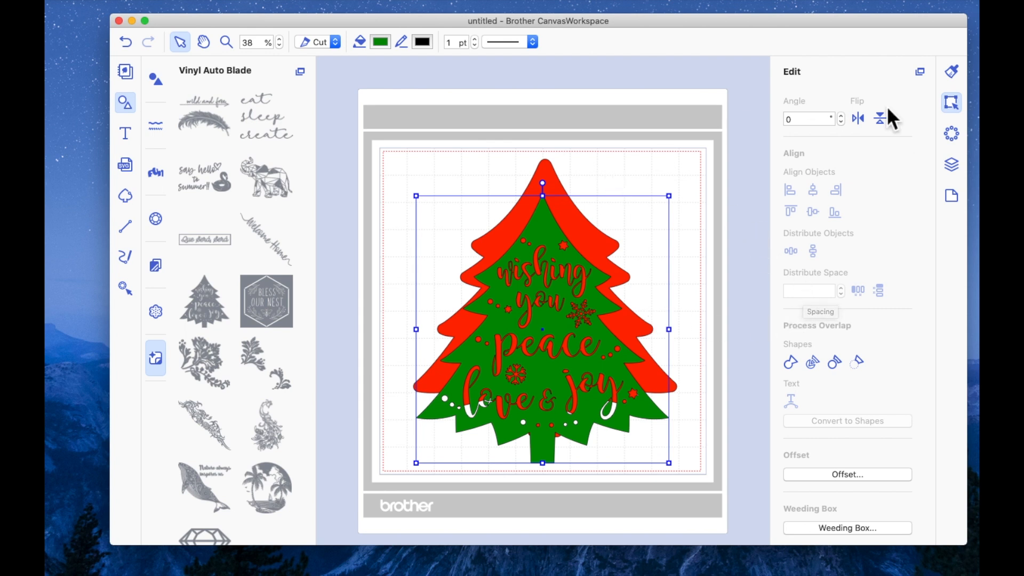
scroll(911, 191, "down", 2)
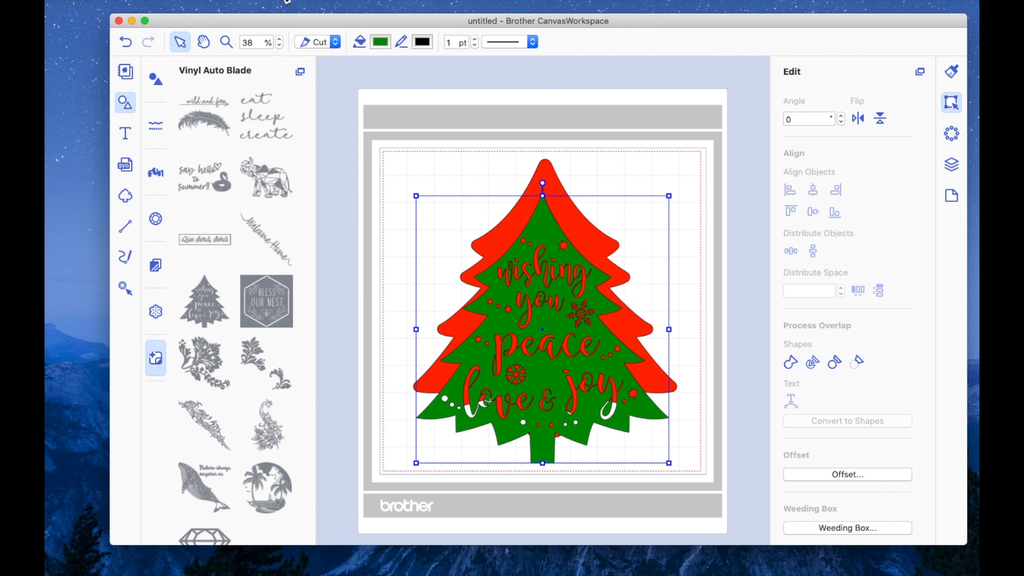
Step: Create a weeding box around the green tree using Optimize the Weeding Lines with 0.12" minimum spacing, and shift the tree with its box to the right
left_click(846, 528)
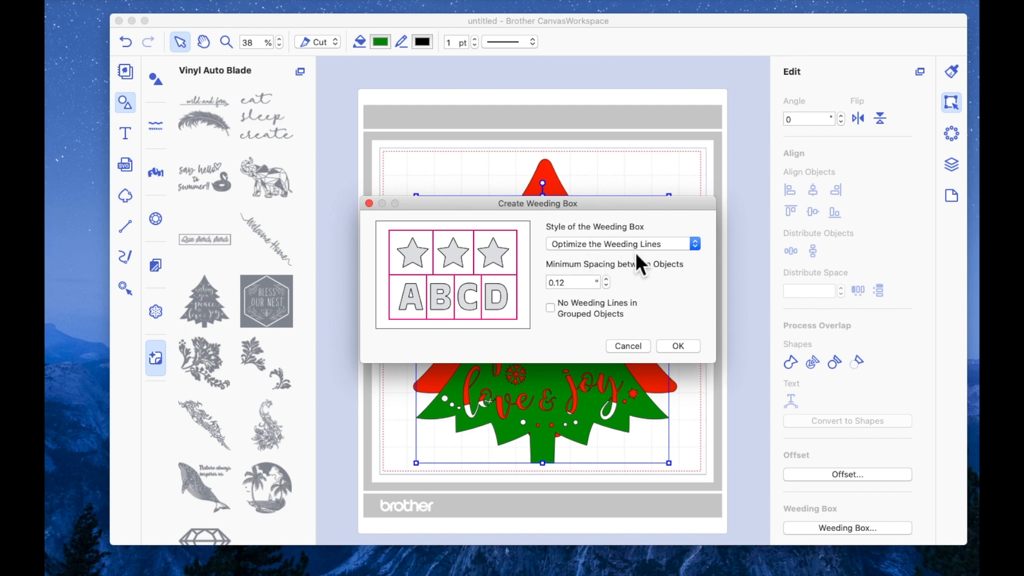
left_click(696, 245)
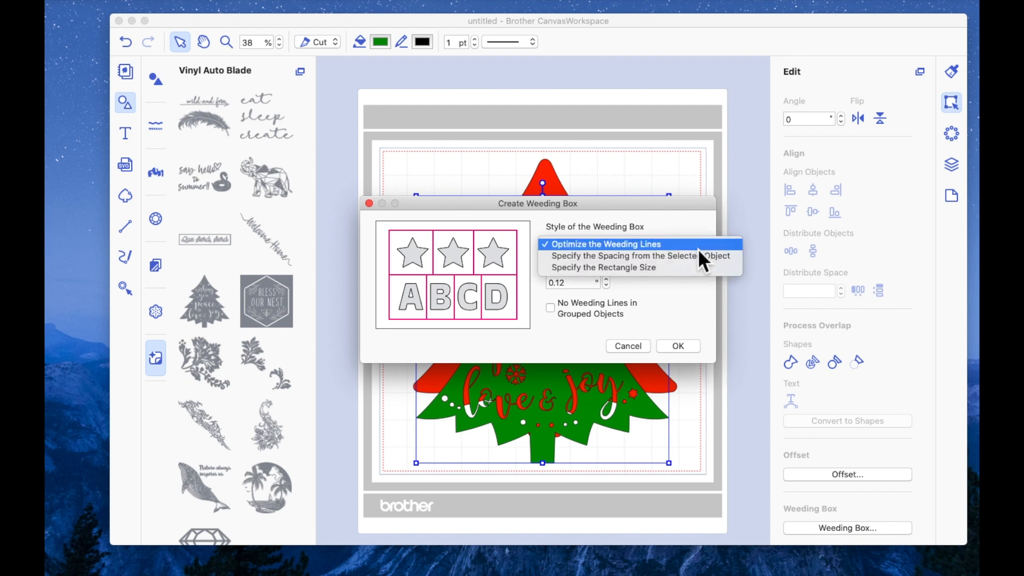
left_click(642, 247)
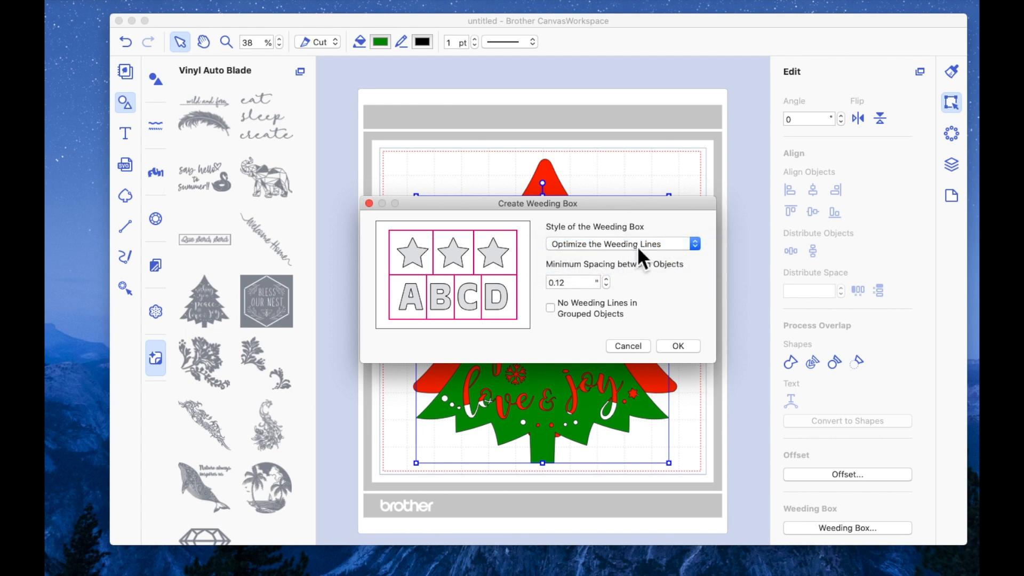
left_click(688, 348)
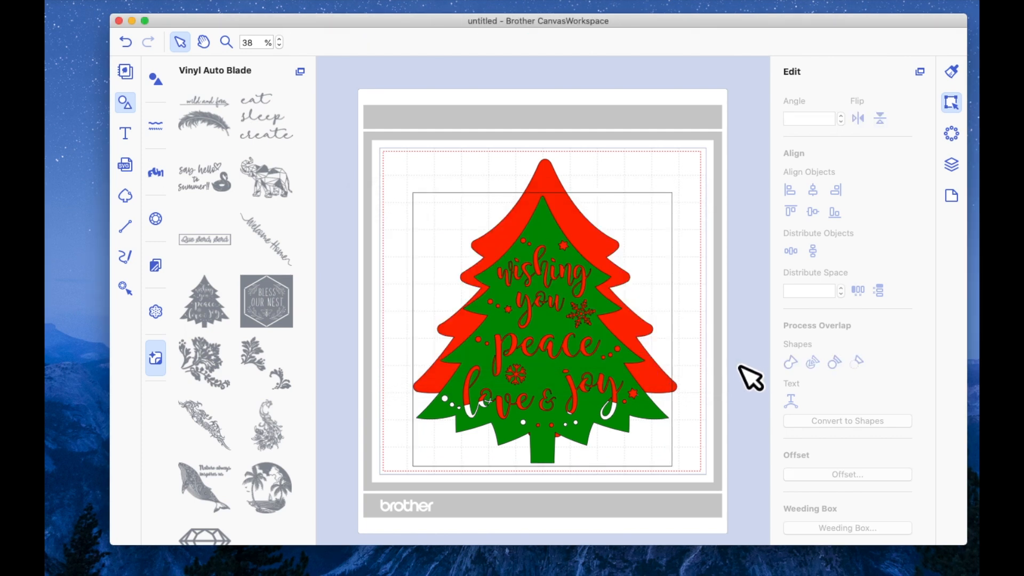
left_click_drag(569, 257, 658, 247)
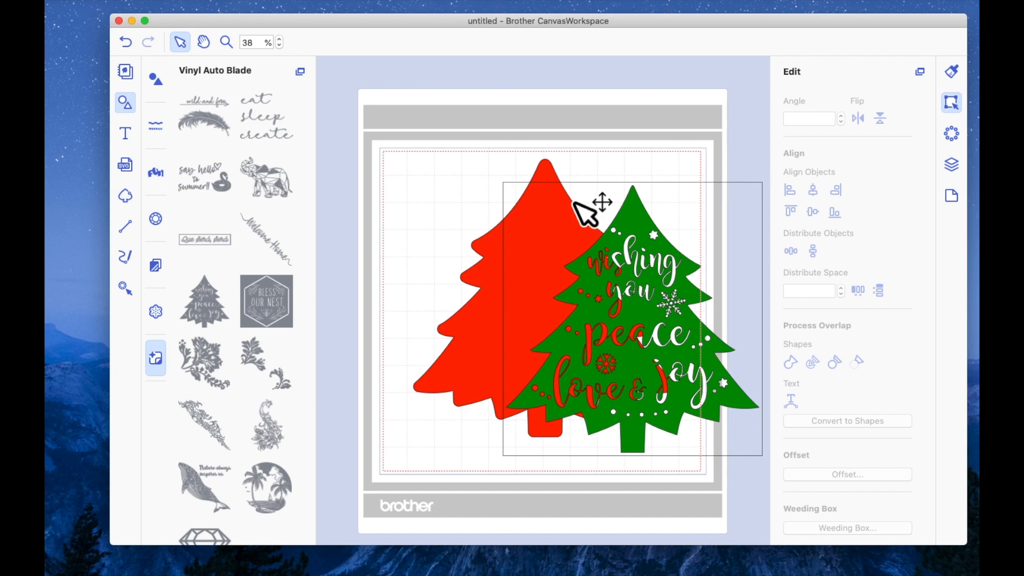
Step: Add a weeding box with optimized weeding lines and 0.12" spacing around the red tree, and move them slightly up and left
left_click(466, 357)
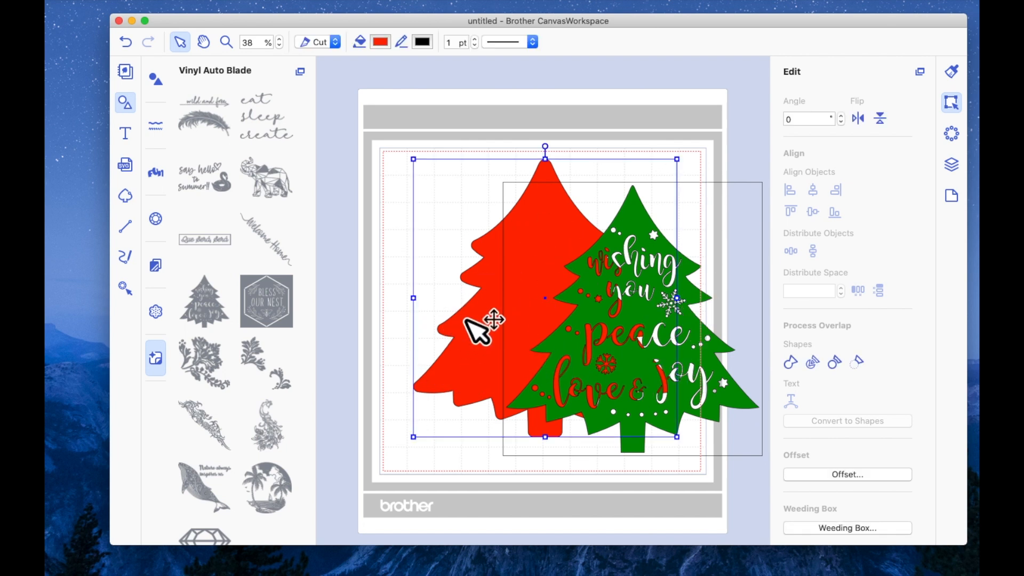
left_click(862, 528)
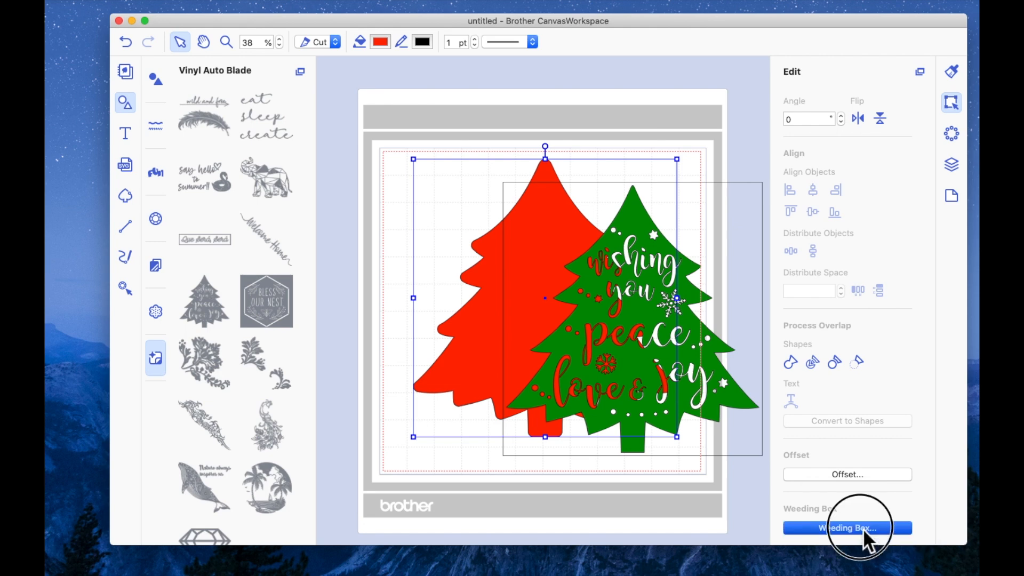
left_click(675, 345)
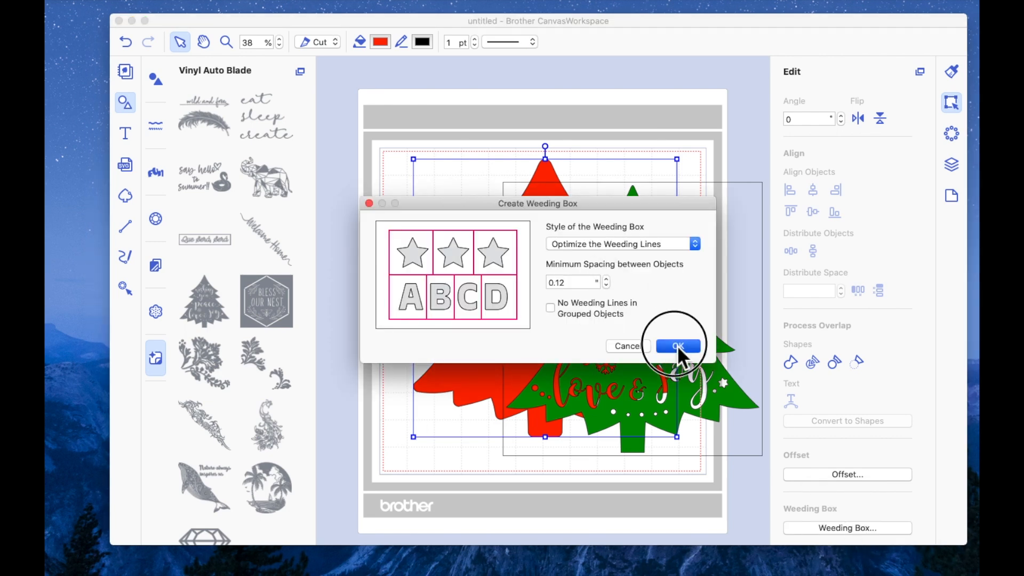
mouse_move(554, 198)
left_mouse_down()
mouse_move(510, 184)
mouse_move(461, 195)
mouse_move(483, 184)
mouse_move(528, 229)
mouse_move(545, 186)
left_mouse_up()
Step: Stack the green tree and its weeding box over the boxed red tree near the mat's centre
left_click(395, 175)
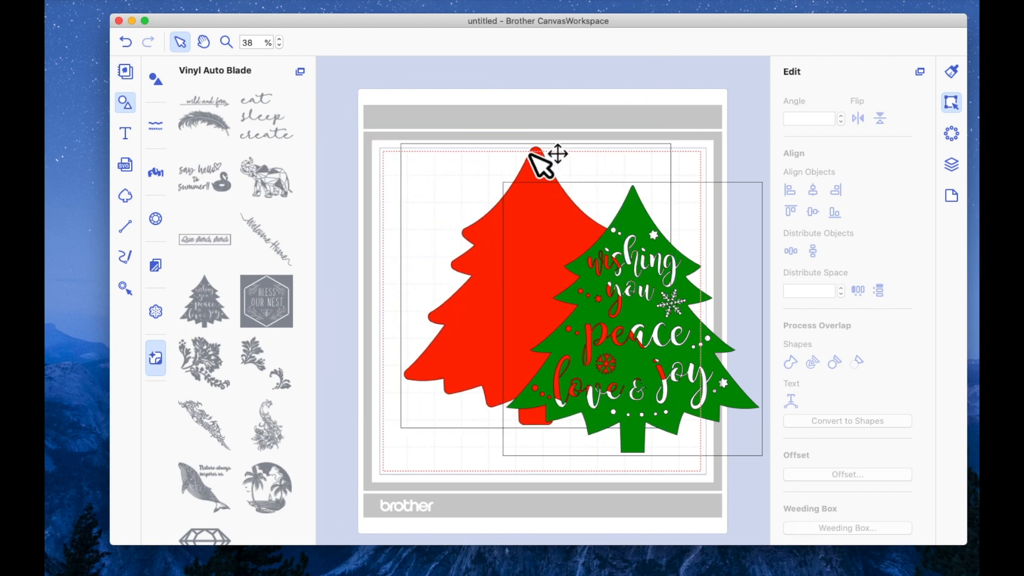
left_click(552, 181)
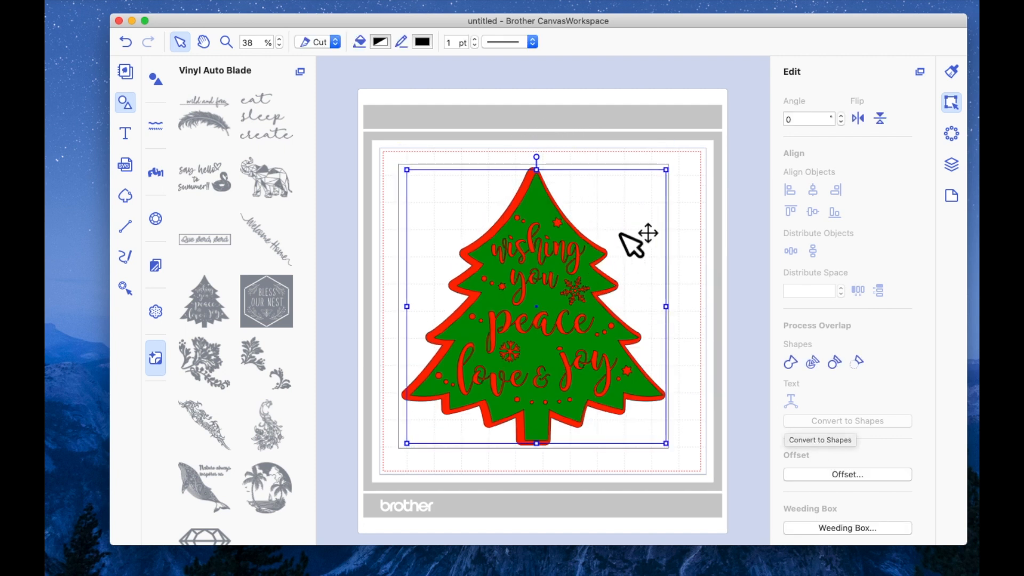
left_click(872, 533)
key("Escape")
Step: Undo the tree moves and both weeding boxes back to the two overlapping trees without boxes
left_click(126, 42)
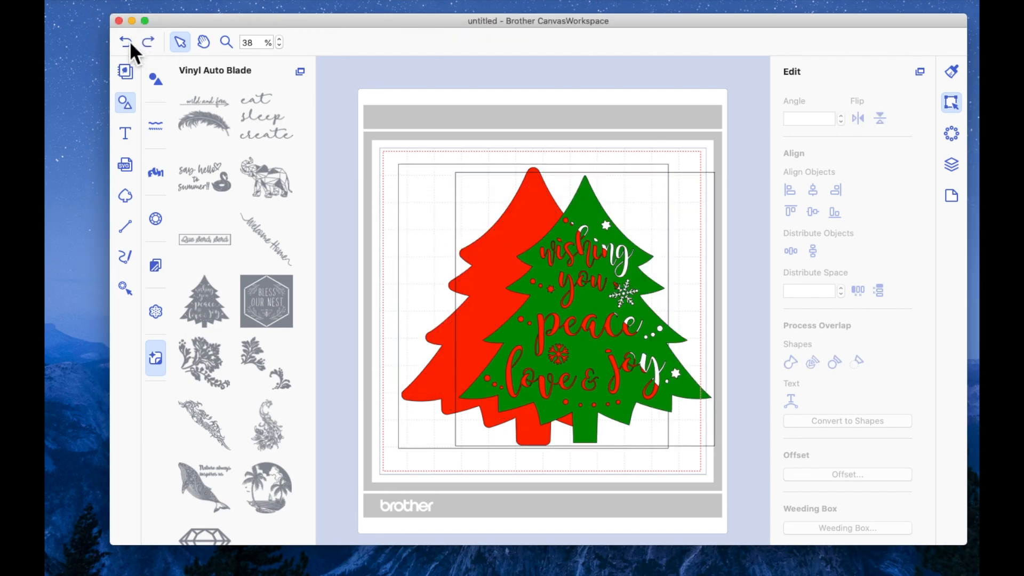
left_click(130, 43)
left_click(130, 42)
left_click(130, 43)
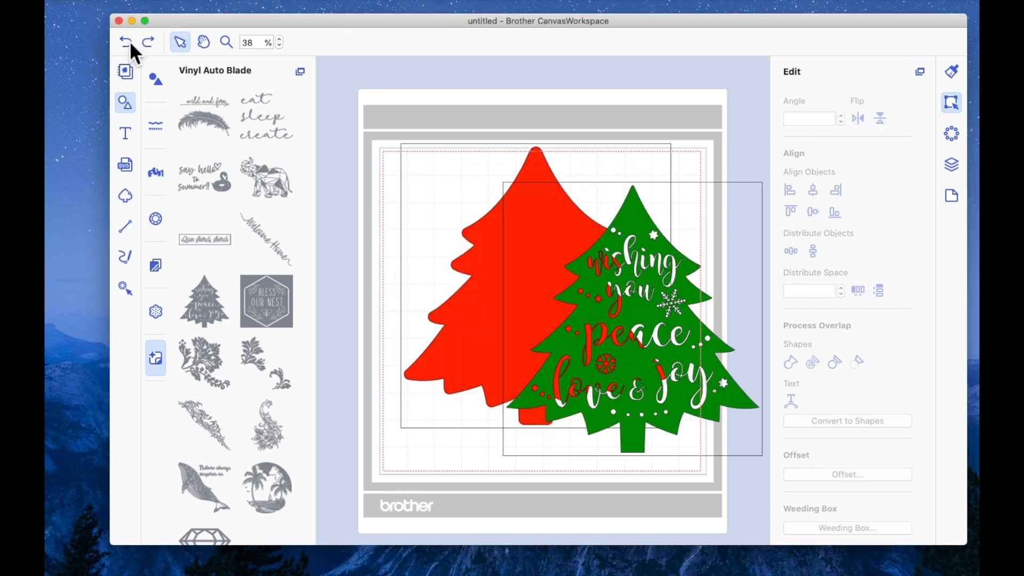
left_click(129, 42)
left_click(130, 41)
left_click(130, 42)
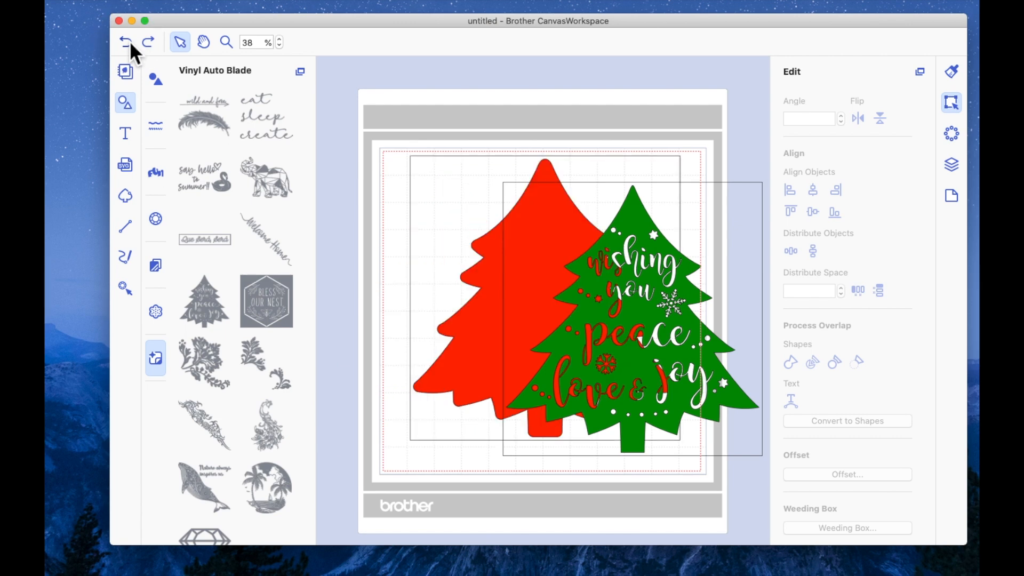
left_click(130, 41)
left_click(129, 42)
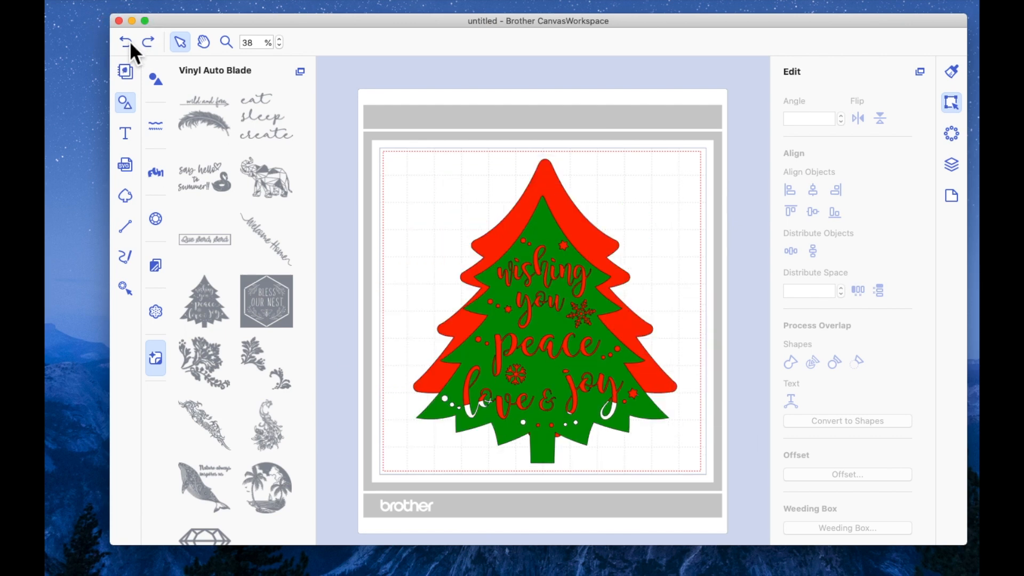
Step: Move the green tree up and to the left so it partly overlaps the red offset tree
left_click_drag(579, 323, 515, 316)
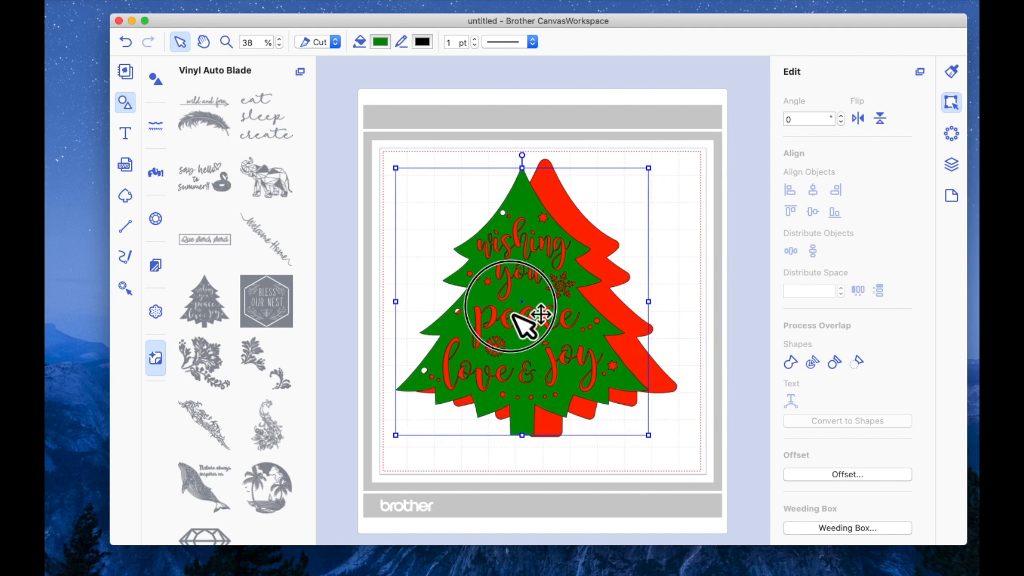
left_click(693, 267)
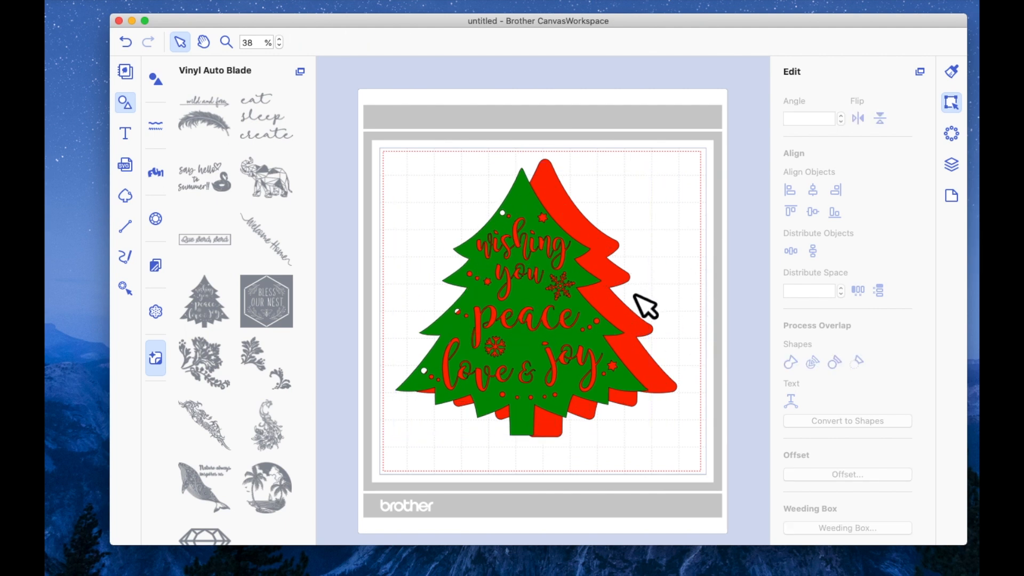
mouse_move(575, 320)
left_mouse_down()
mouse_move(520, 327)
mouse_move(530, 309)
mouse_move(522, 312)
mouse_move(564, 327)
left_mouse_up()
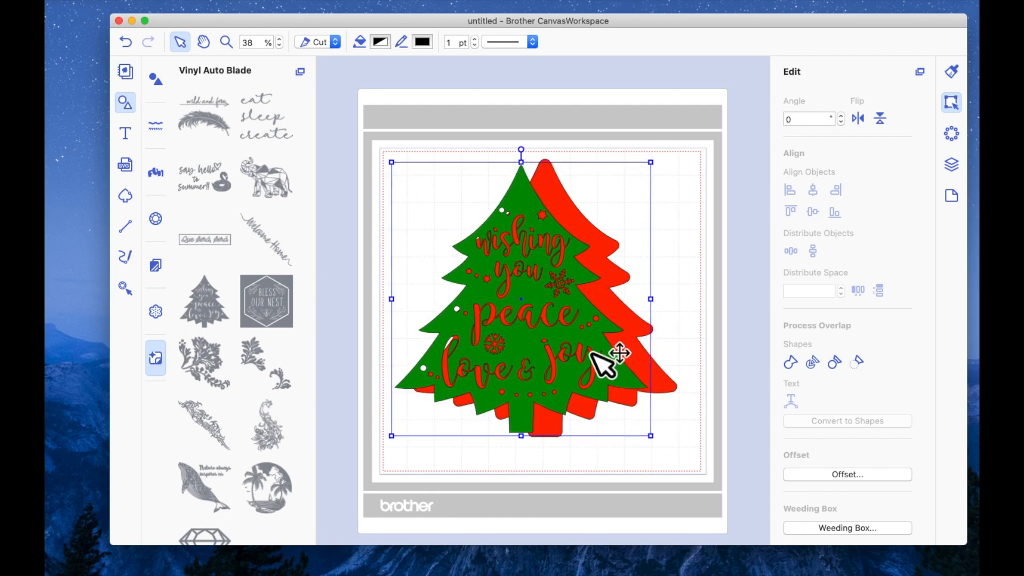
Step: Add a weeding box around the green tree and centre the boxed tree over the red offset tree
left_click(840, 528)
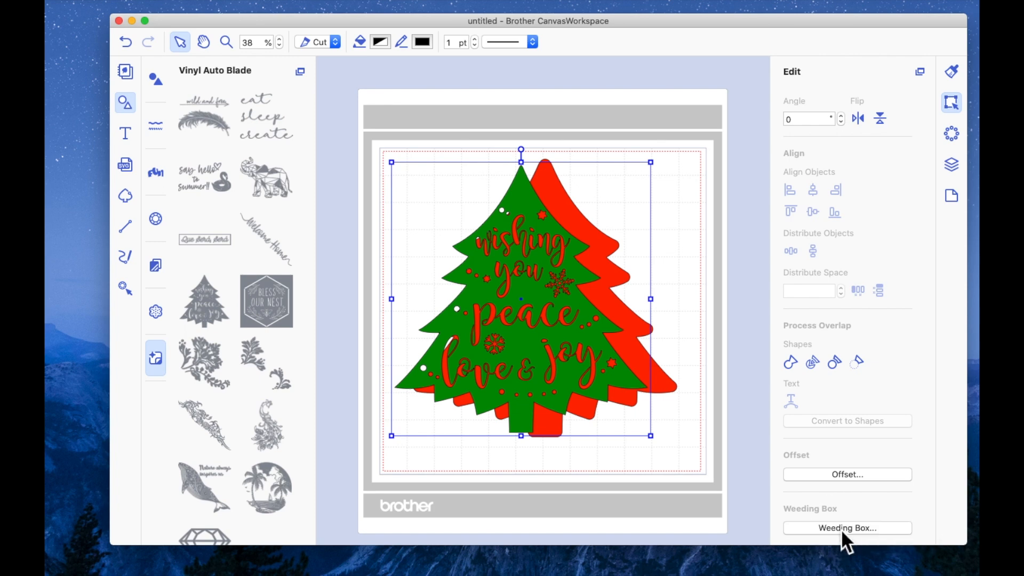
left_click(690, 348)
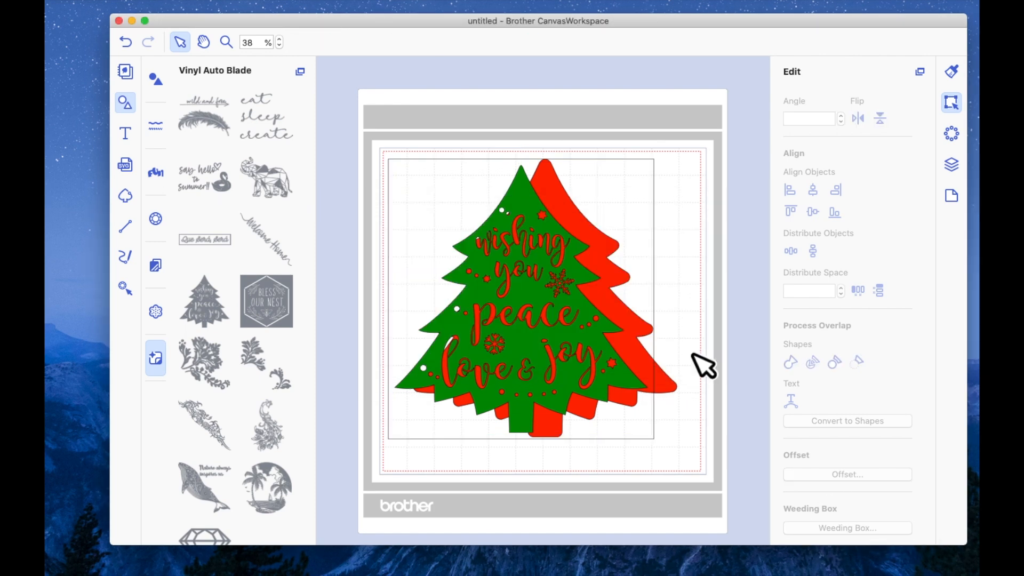
left_click_drag(542, 297, 574, 327)
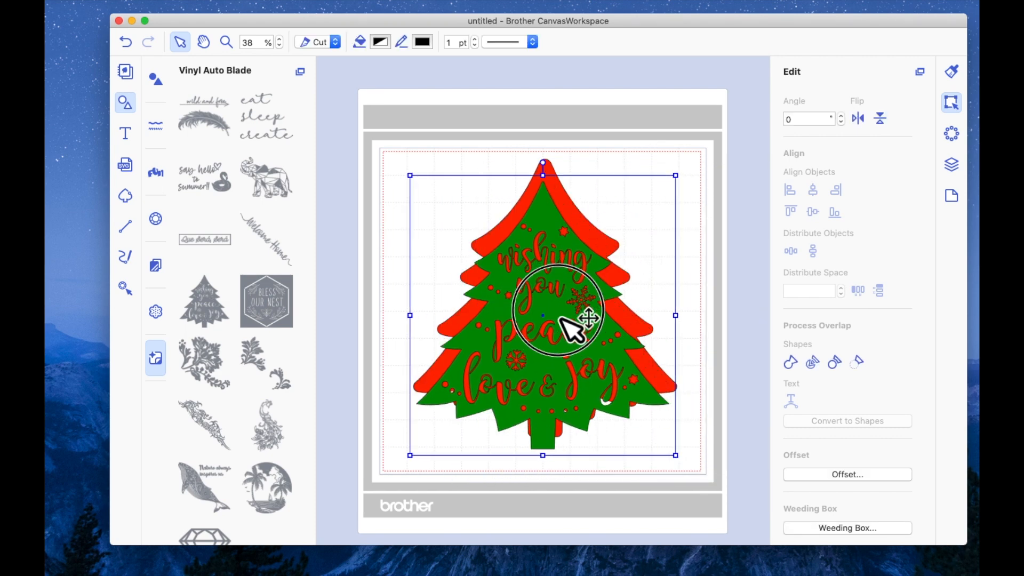
left_click(709, 327)
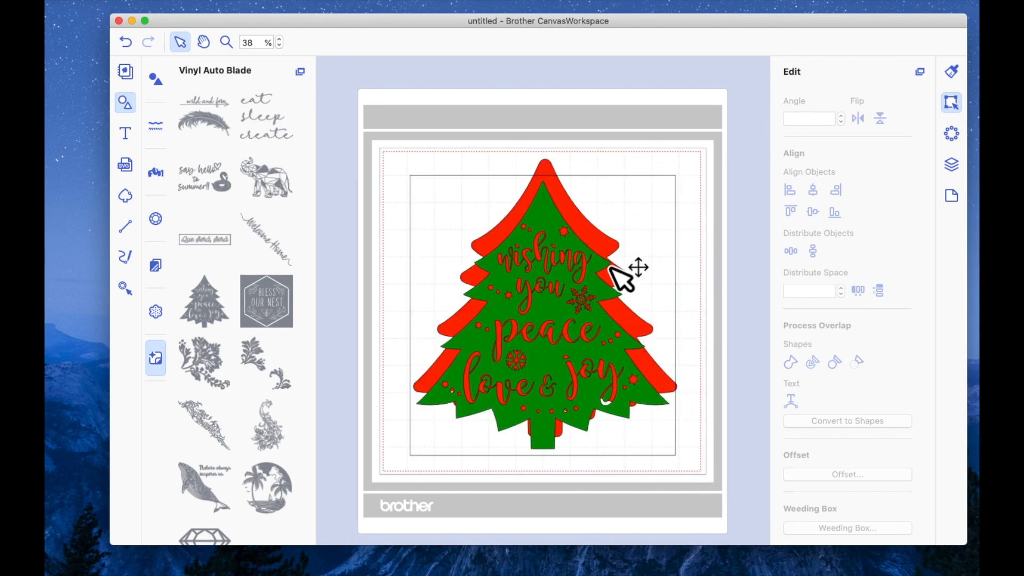
Step: Hide the outer weeding box layer and shift the green tree slightly left over the red tree
left_click(953, 165)
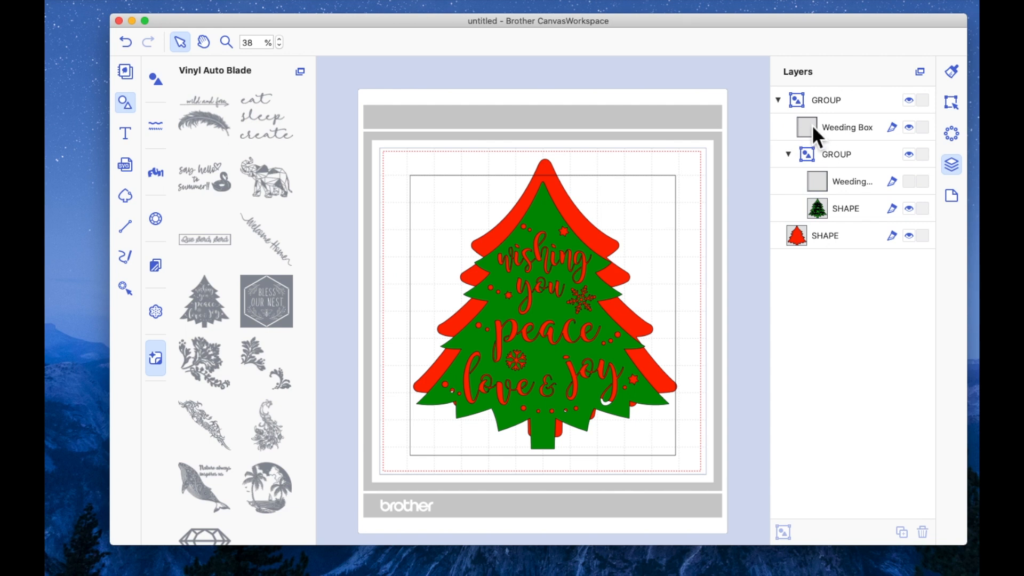
left_click(909, 127)
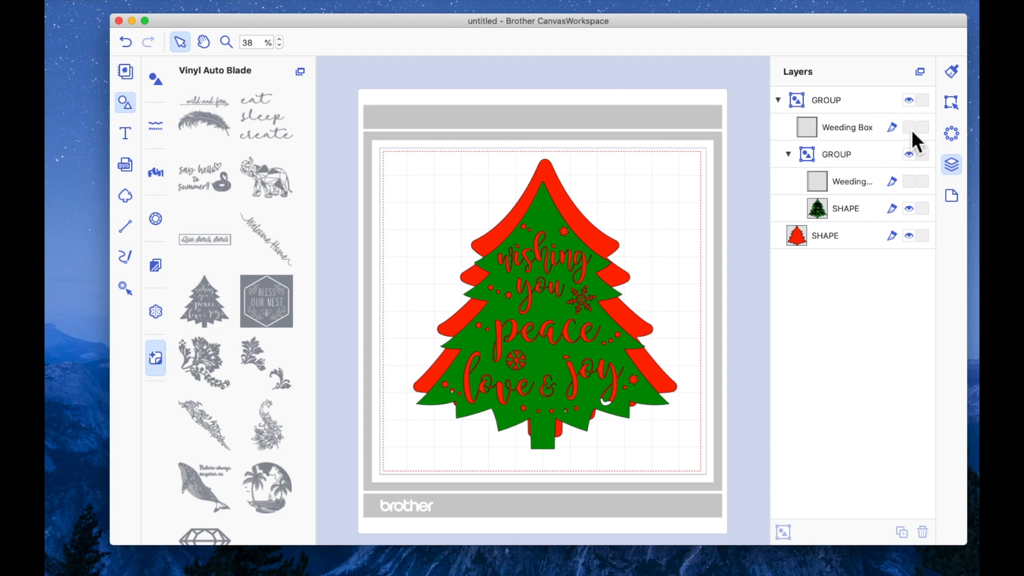
left_click(952, 104)
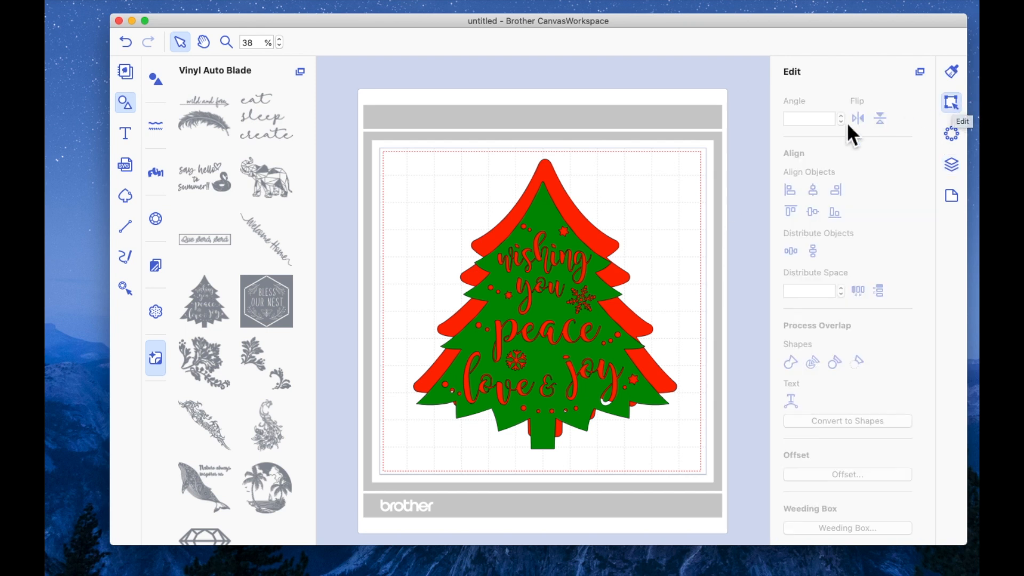
left_click_drag(597, 245, 560, 297)
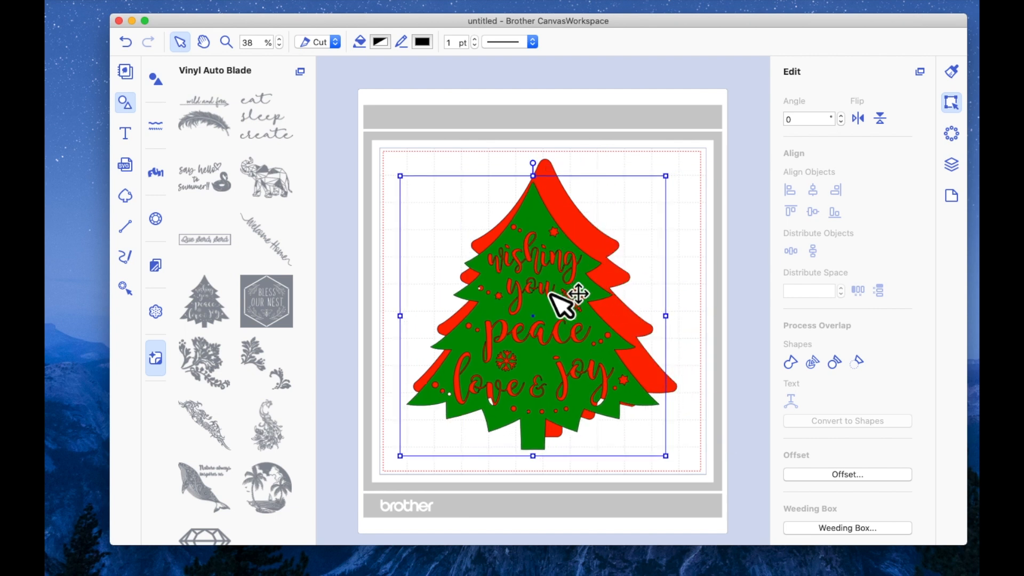
left_click(690, 294)
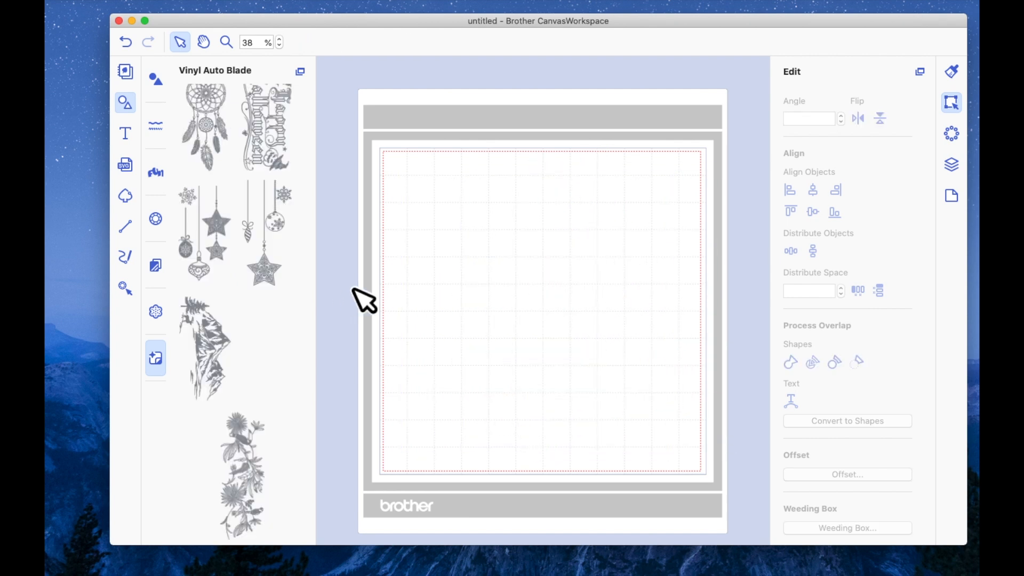
Step: Place the "wishing you peace love & joy" Christmas tree pattern in the middle of the empty mat
scroll(512, 299, "up", 5)
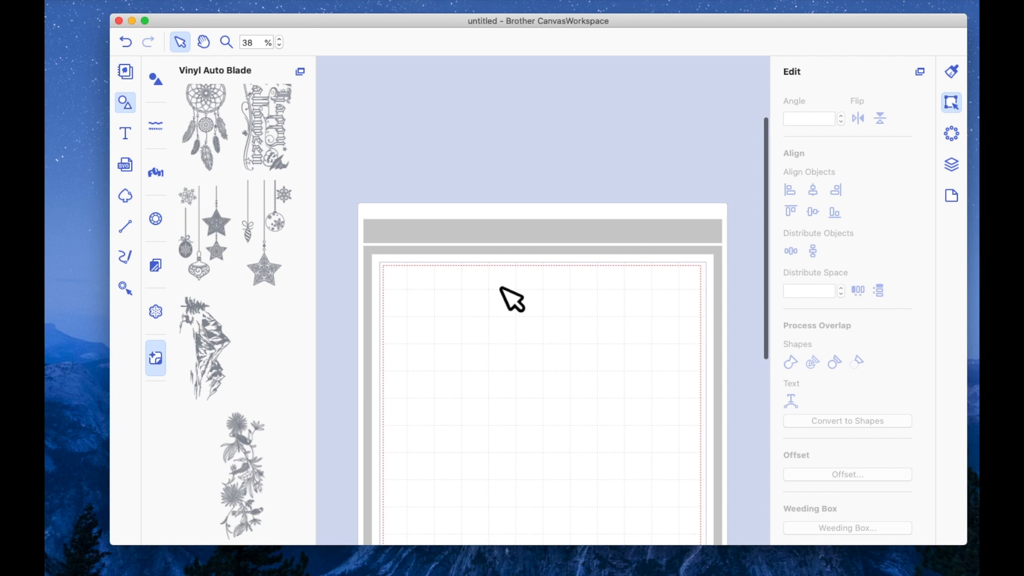
scroll(511, 299, "down", 10)
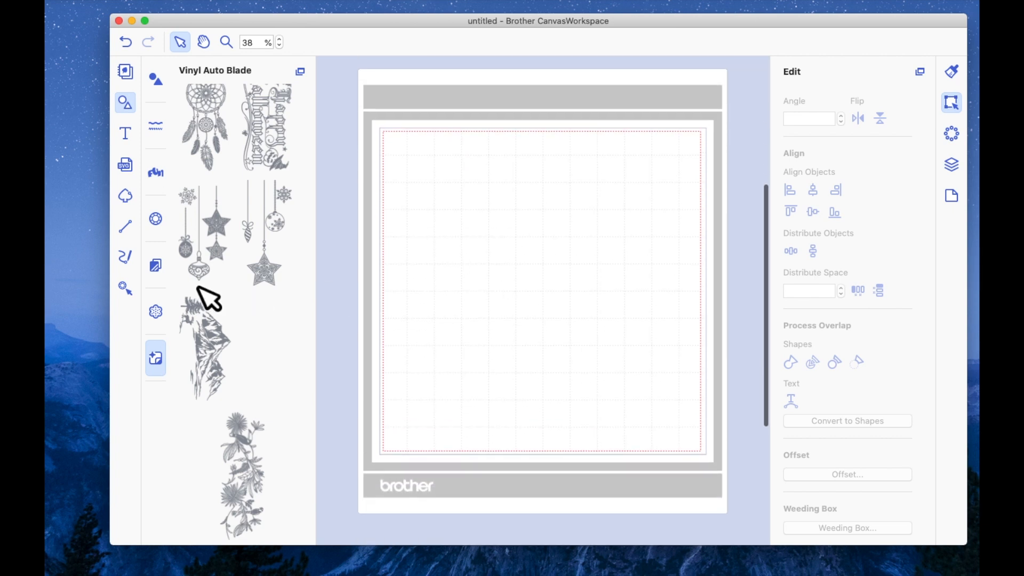
scroll(251, 288, "up", 5)
scroll(251, 284, "up", 6)
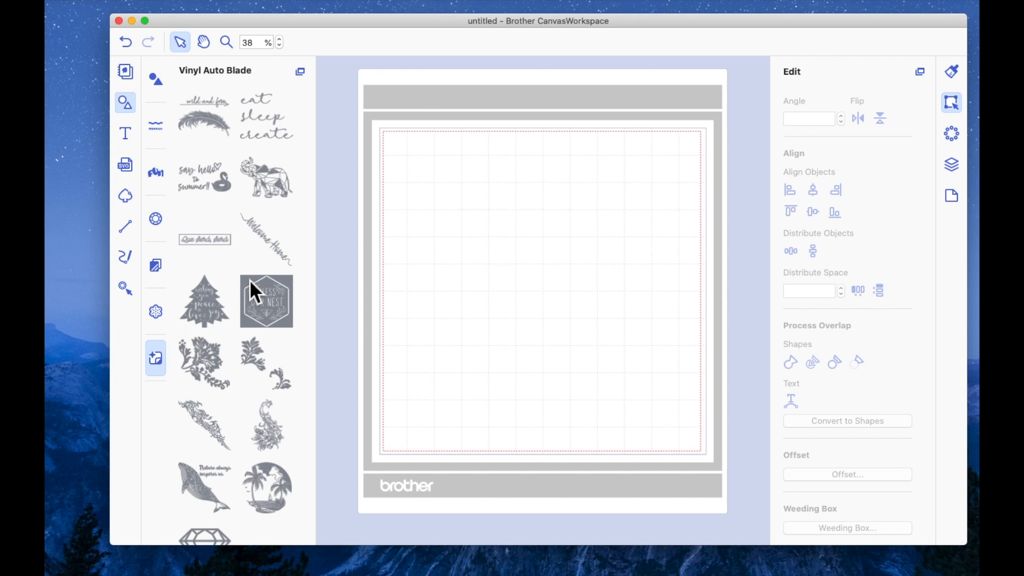
mouse_move(208, 314)
left_mouse_down()
mouse_move(519, 302)
mouse_move(539, 312)
left_mouse_up()
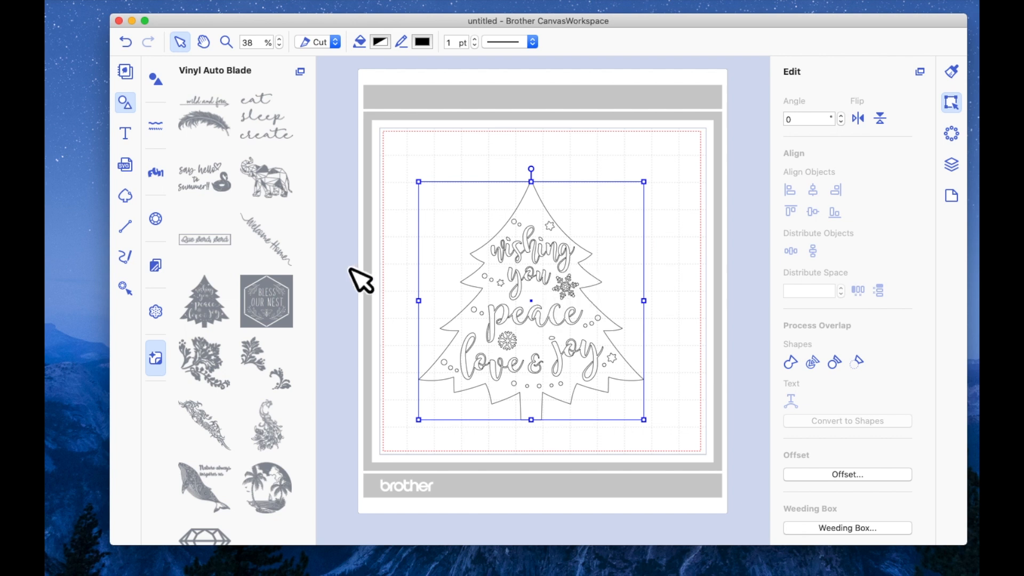
Step: Add a five-pointed star from the basic shapes, overlapping the tip of the Christmas tree
left_click(156, 79)
scroll(245, 195, "down", 10)
scroll(244, 192, "down", 12)
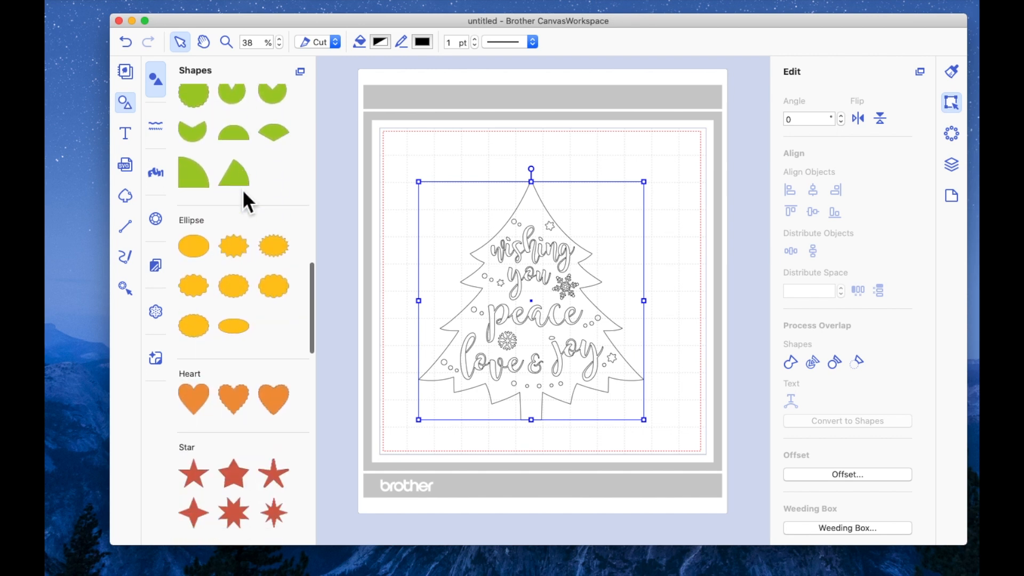
left_click_drag(195, 316, 544, 172)
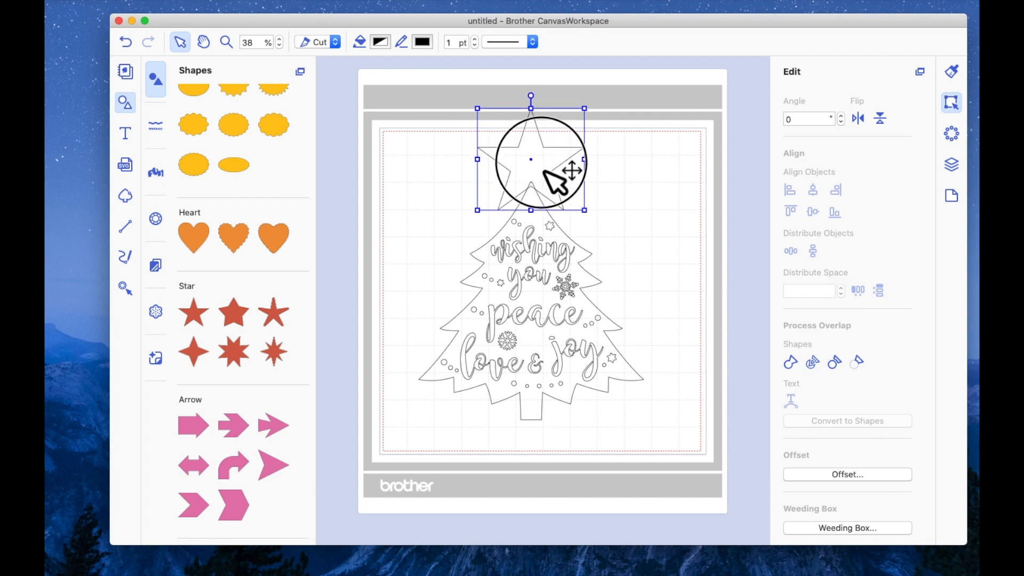
left_click_drag(544, 172, 545, 171)
left_click(627, 232)
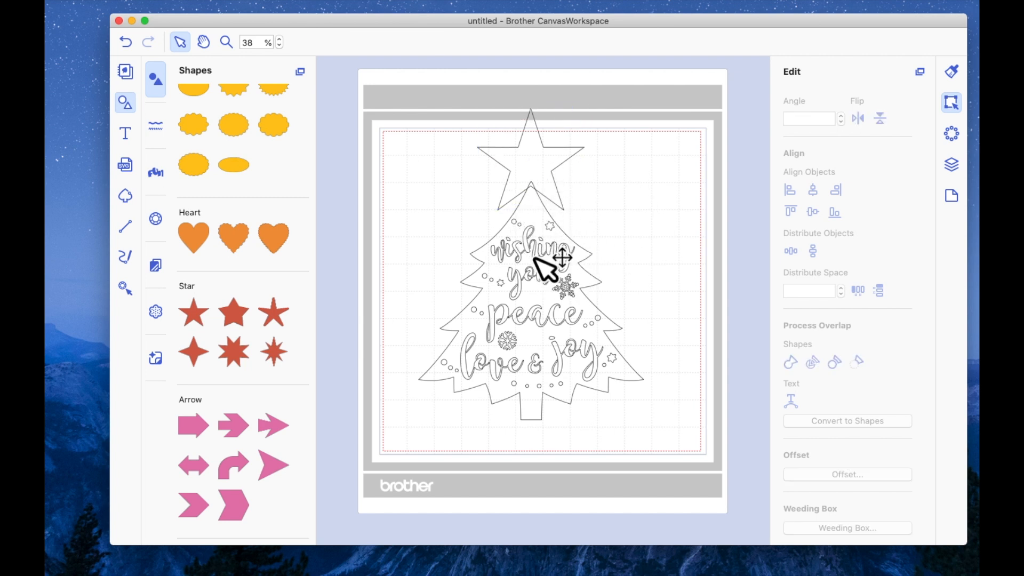
Step: Weld the star and the Christmas tree into a single outline
left_click_drag(393, 106, 711, 477)
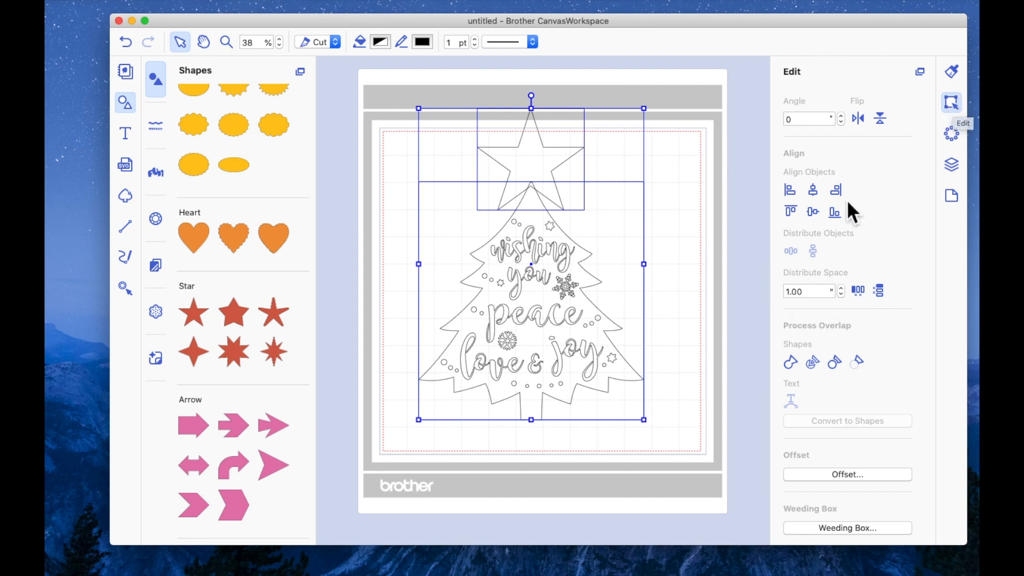
left_click(791, 363)
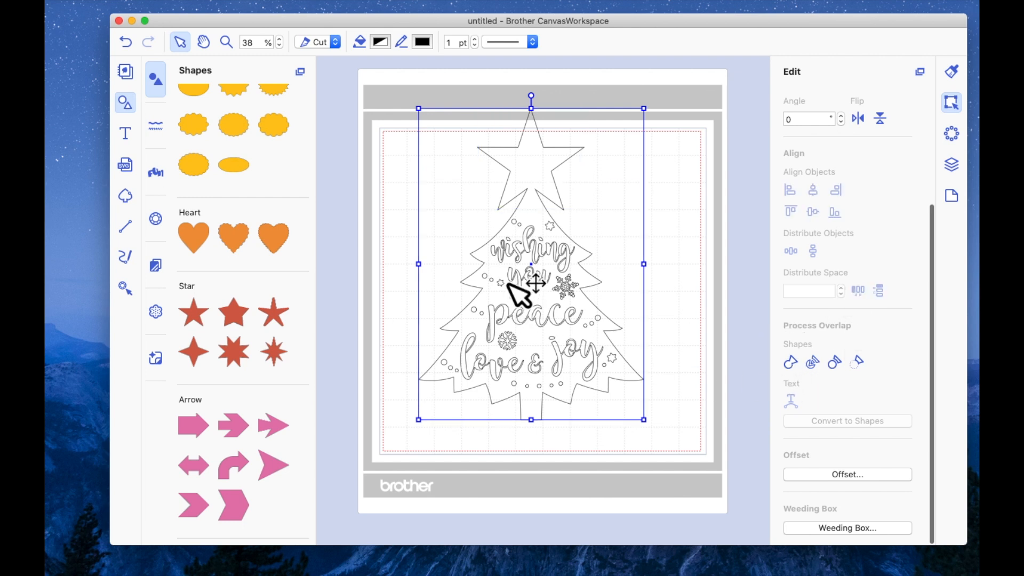
double_click(512, 301)
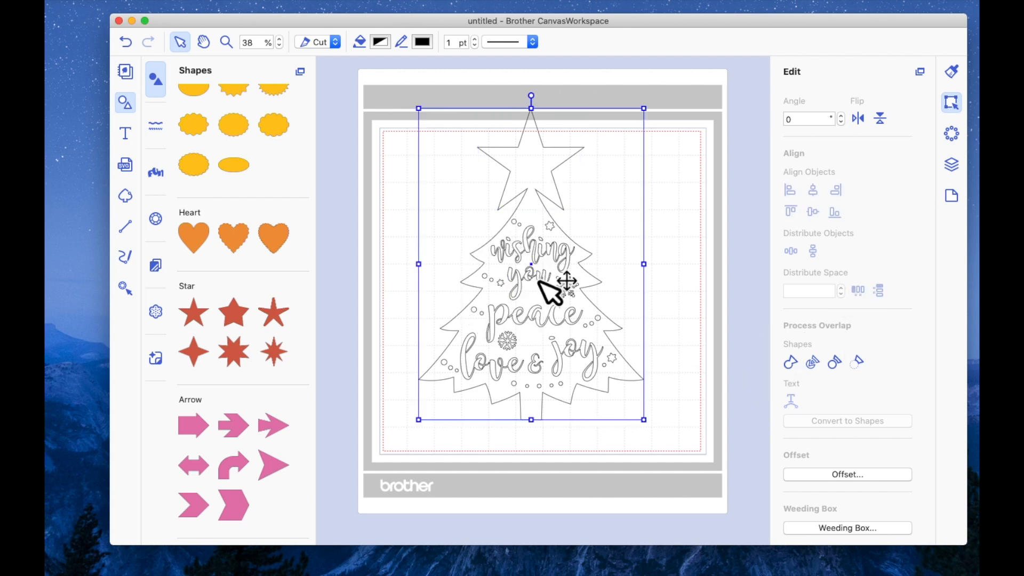
left_click(555, 276)
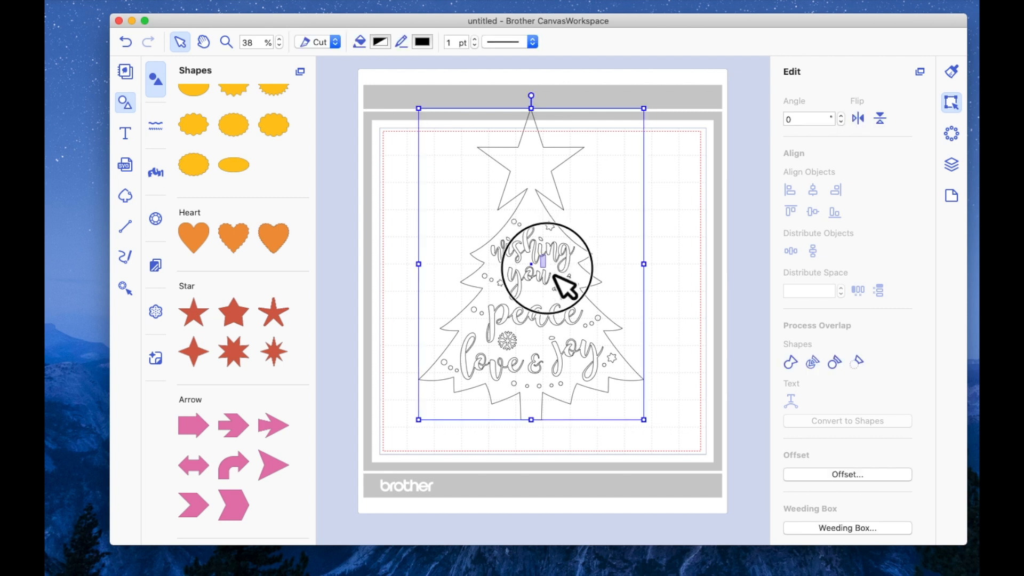
left_click(720, 222)
Step: Reposition the welded tree towards the mat's upper-left corner and enlarge it to about 12.14 by 16.79 inches
left_click_drag(572, 218, 557, 233)
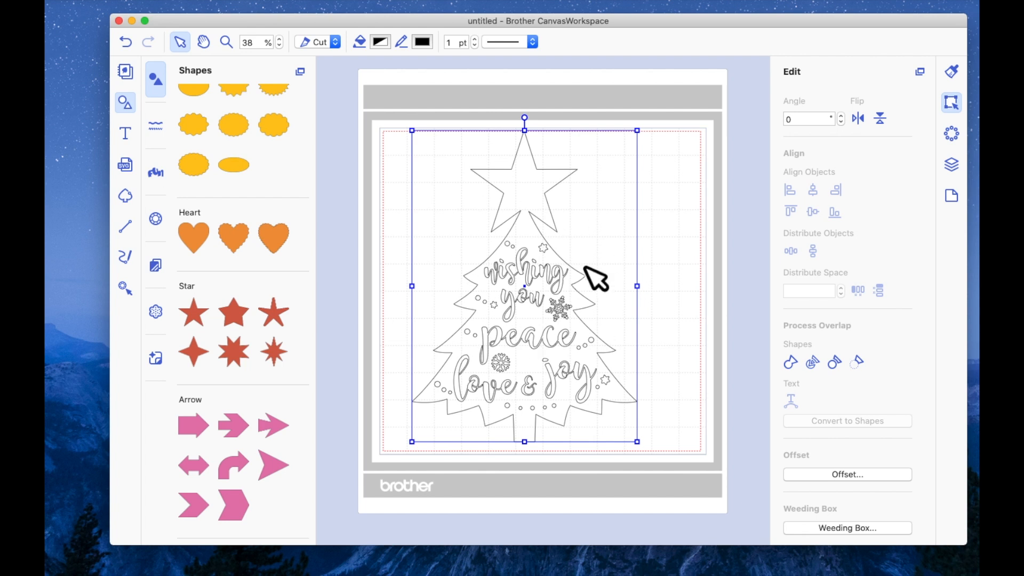
left_click_drag(549, 288, 513, 244)
left_click_drag(602, 401, 717, 475)
scroll(832, 256, "up", 3)
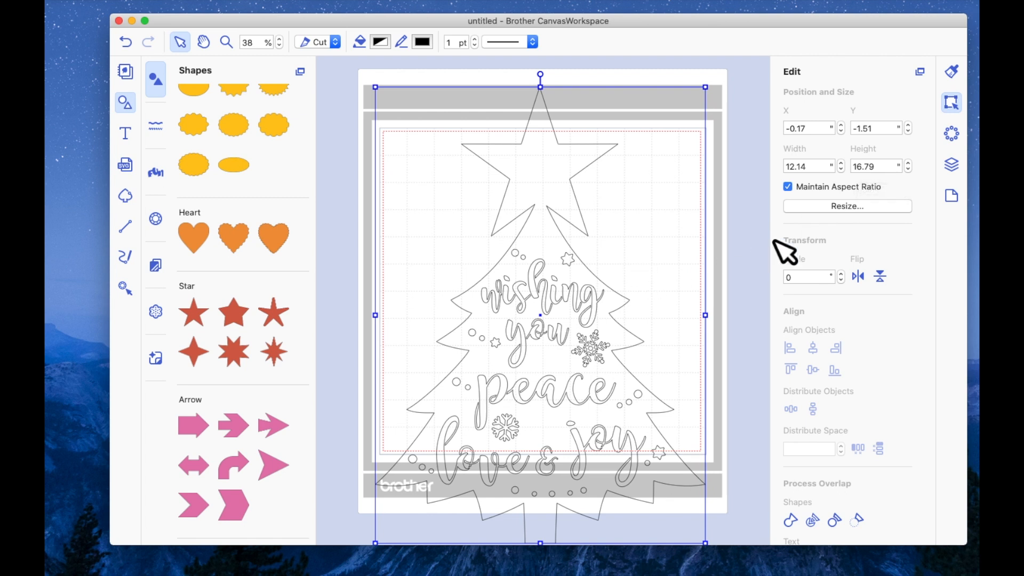
Step: Set the welded tree's height to 18 inches, keeping the aspect ratio
double_click(862, 170)
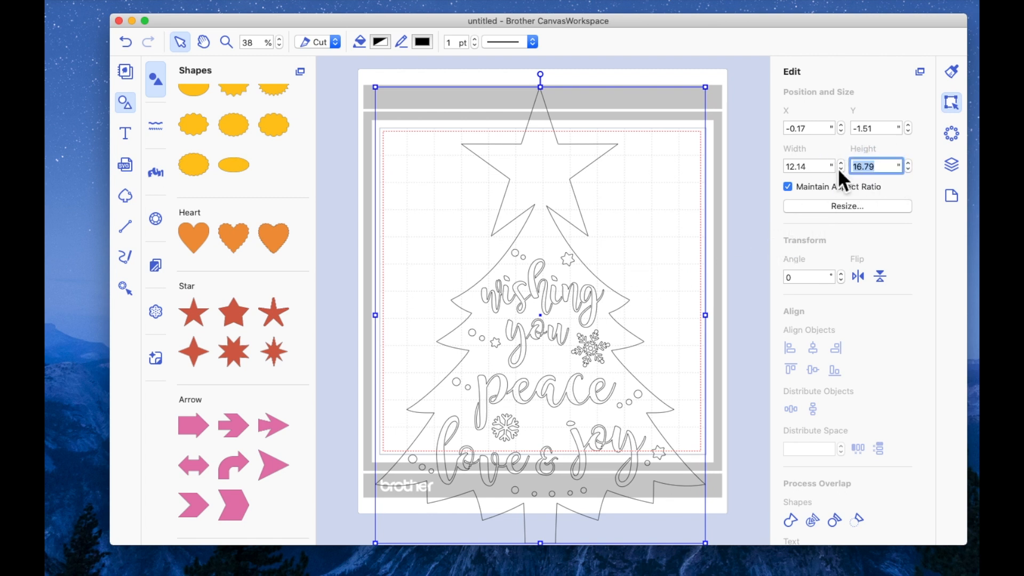
type("18")
key("Return")
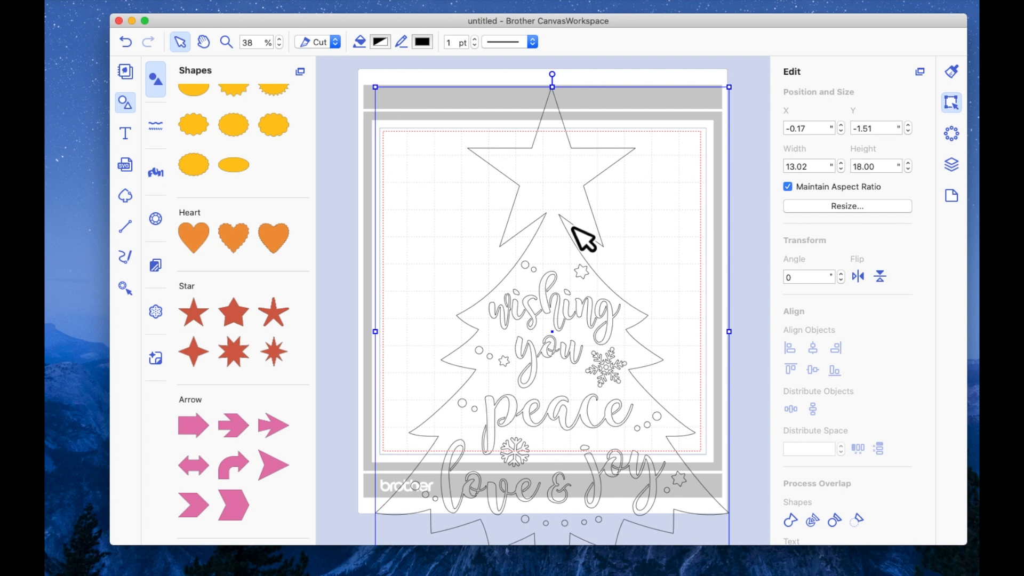
Step: Preview the tree split into 12 x 12 inch tiles with weeding boxes at 0.12 inch spacing, and cancel without exporting
scroll(585, 399, "left", 1)
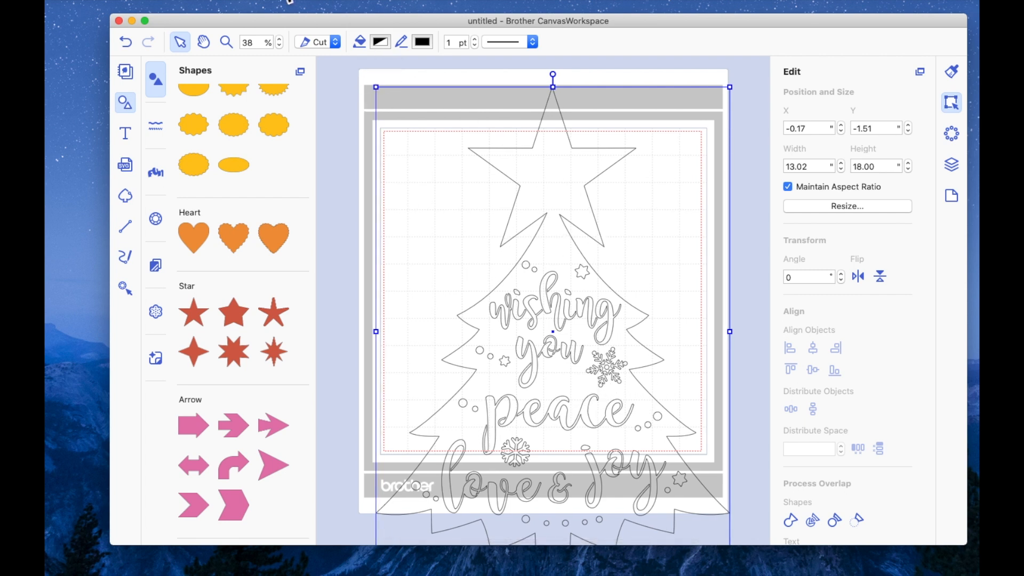
left_click(284, 7)
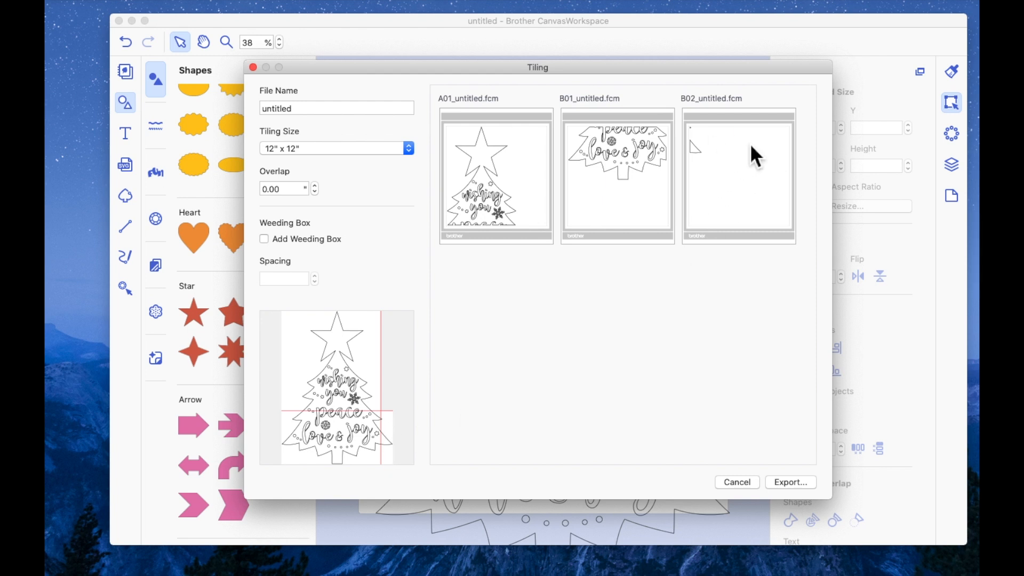
left_click(264, 239)
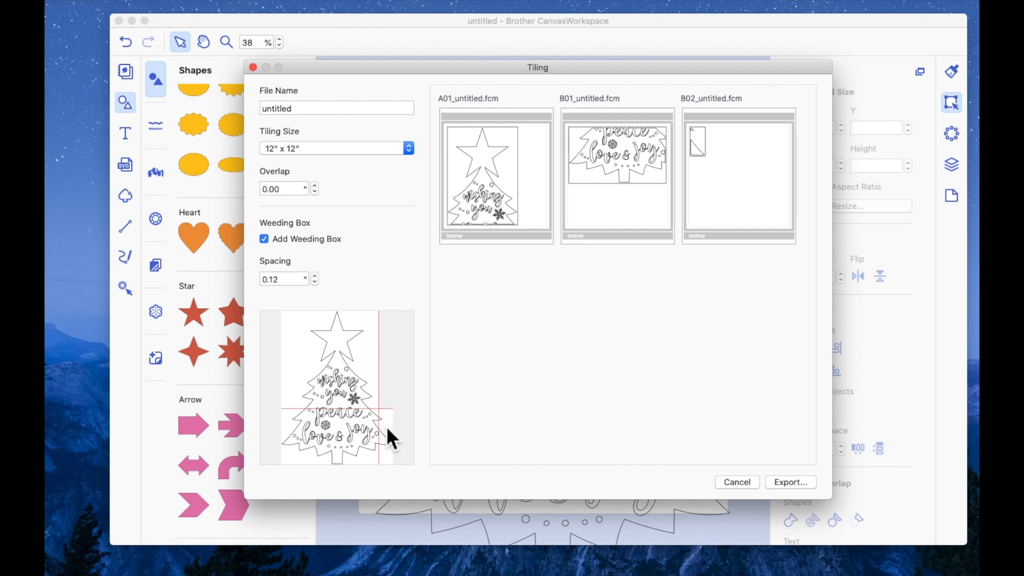
left_click(746, 483)
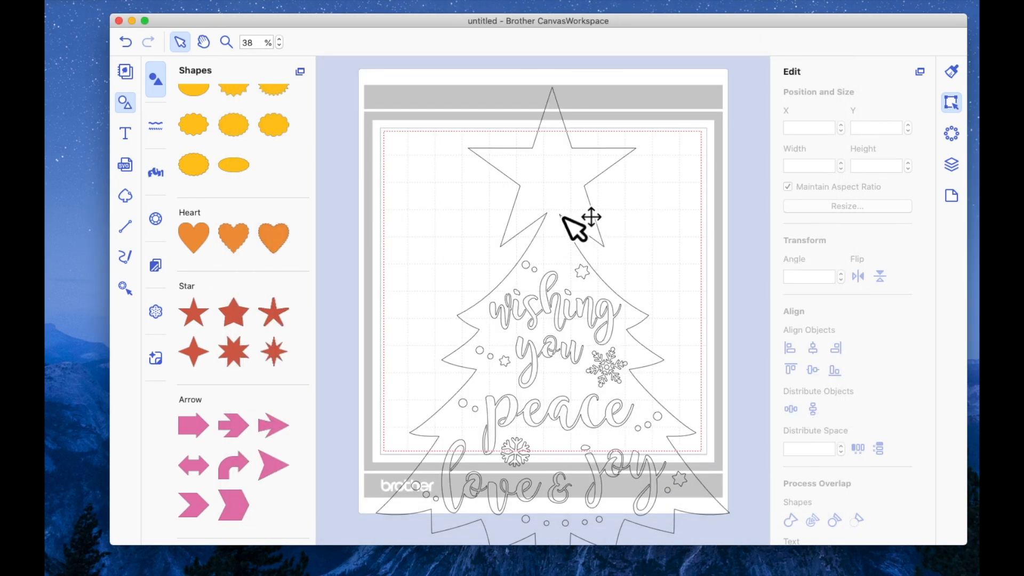
Step: Set the welded tree's width to 11.75 inches, keeping the aspect ratio
left_click(582, 224)
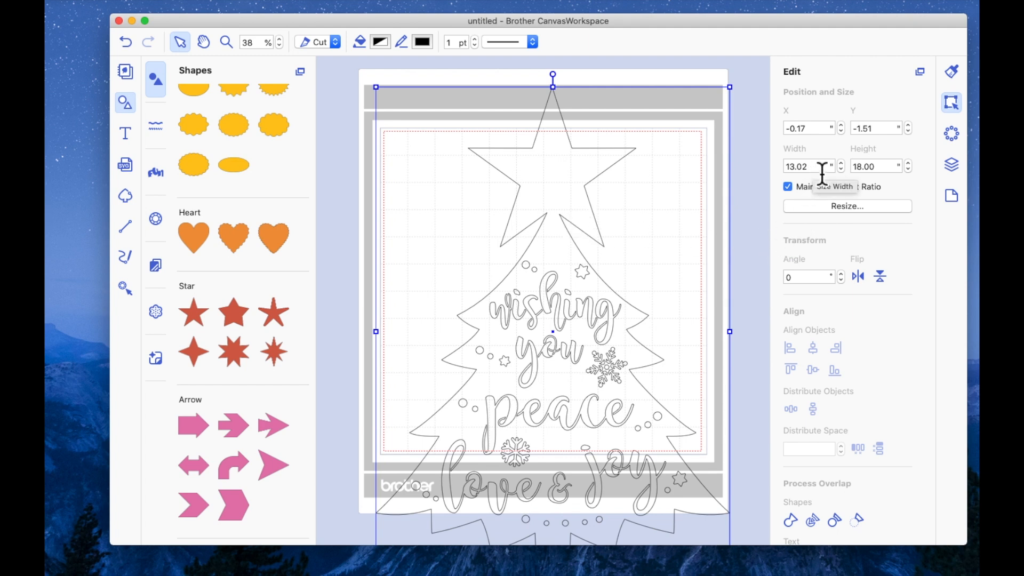
left_click_drag(816, 169, 765, 175)
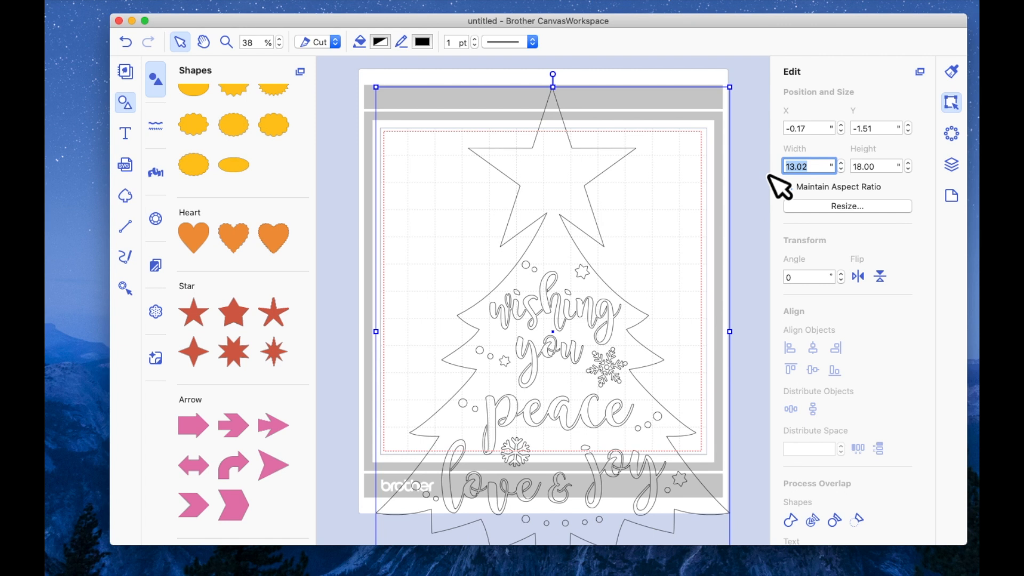
type("11")
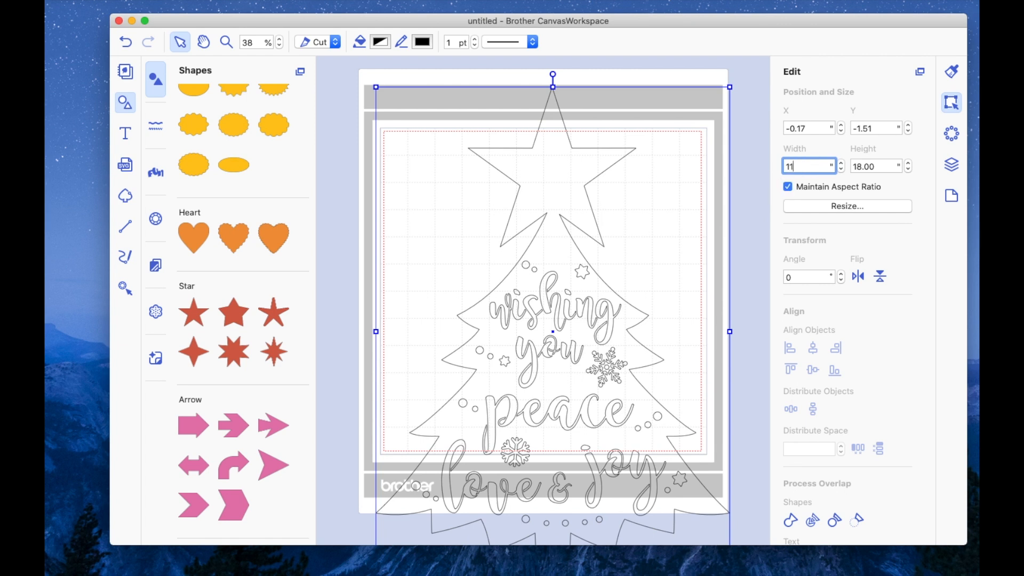
type(".75")
key("Return")
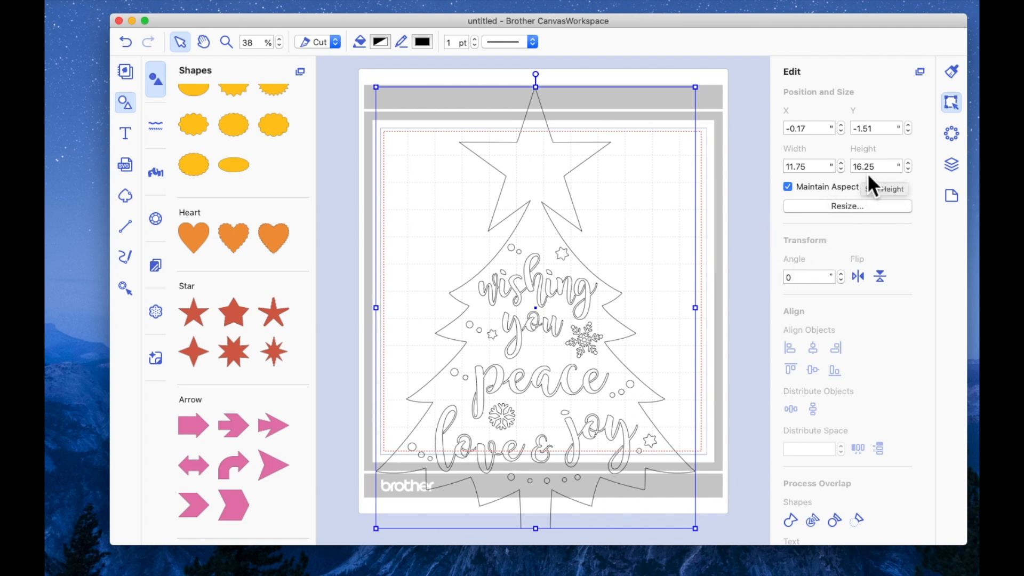
Step: Preview the resized tree's 12 x 12 inch tiling without weeding boxes, and close the preview without exporting
left_click(280, 0)
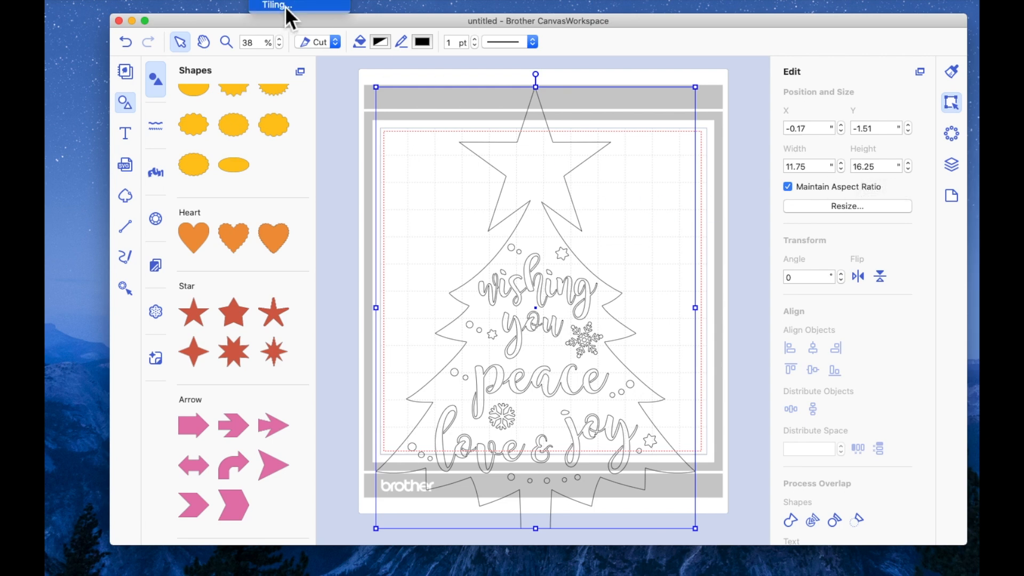
left_click(285, 5)
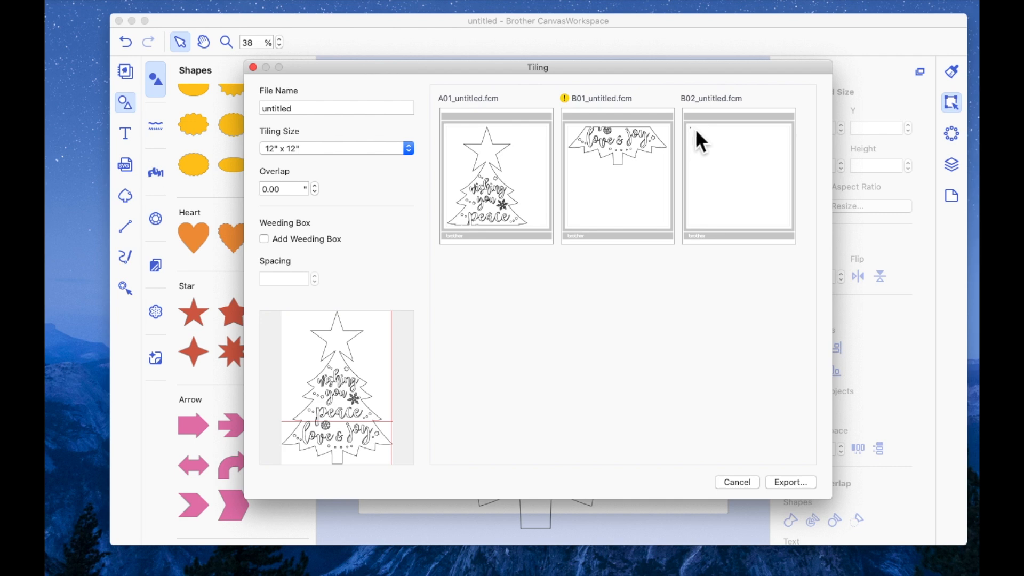
left_click(739, 480)
left_click(586, 228)
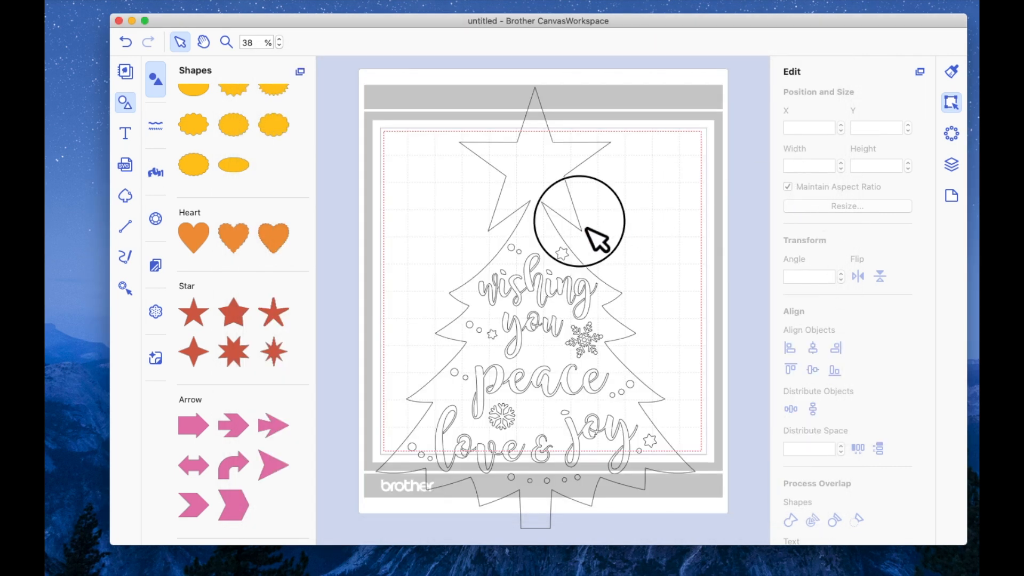
Step: Set the welded tree's width to 11.5 inches, keeping the aspect ratio
left_click(590, 238)
left_click(798, 171)
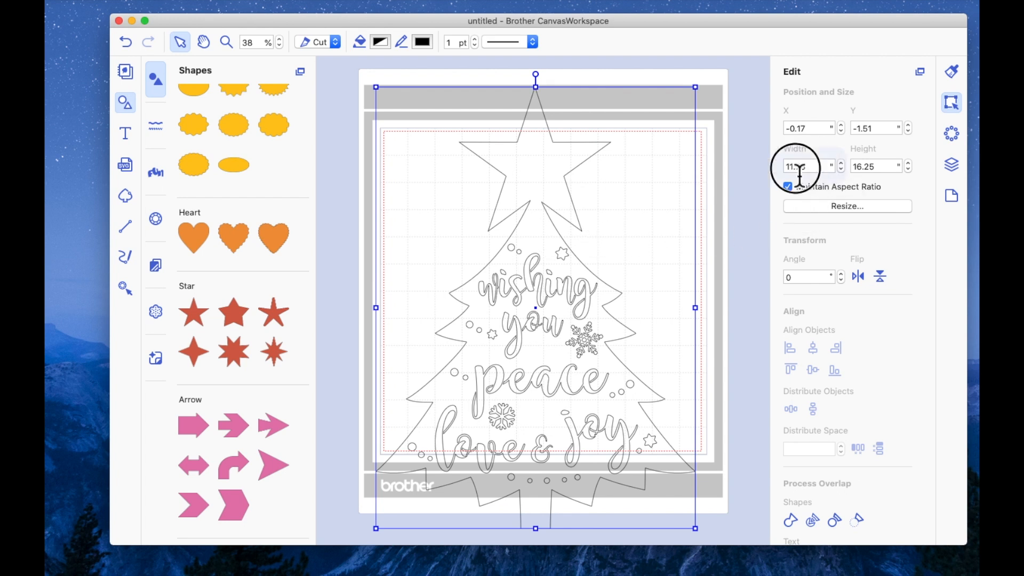
type("11.5")
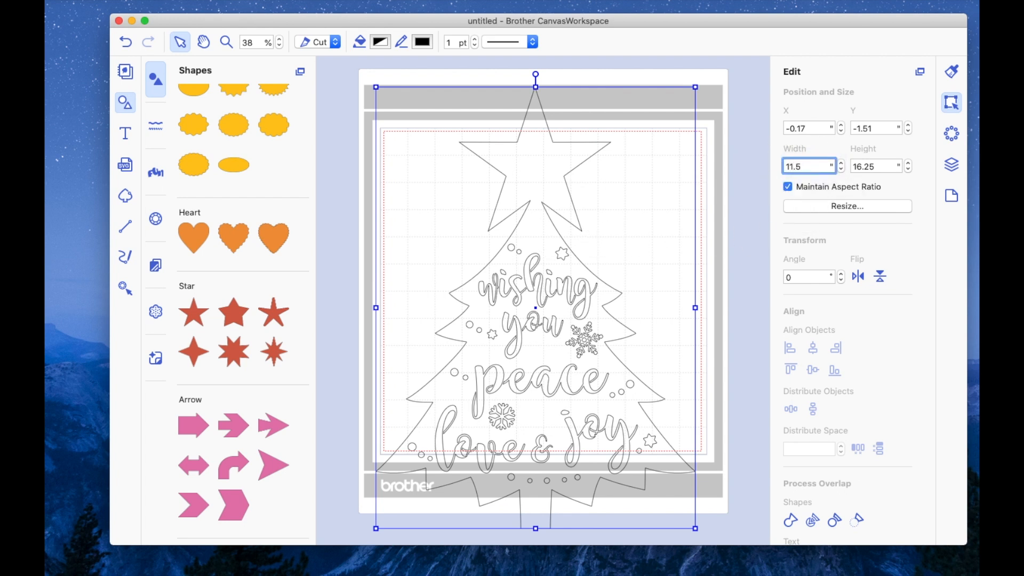
key("Return")
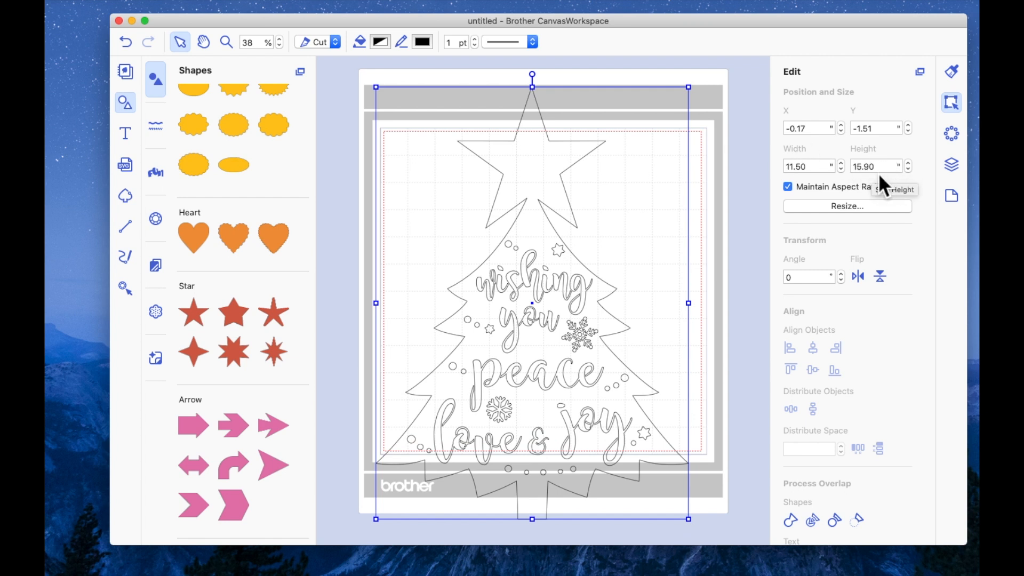
Step: Preview the tree's tiling with the tiling size changed to 12 x 24 inches, and cancel without exporting
left_click(267, 0)
left_click(277, 4)
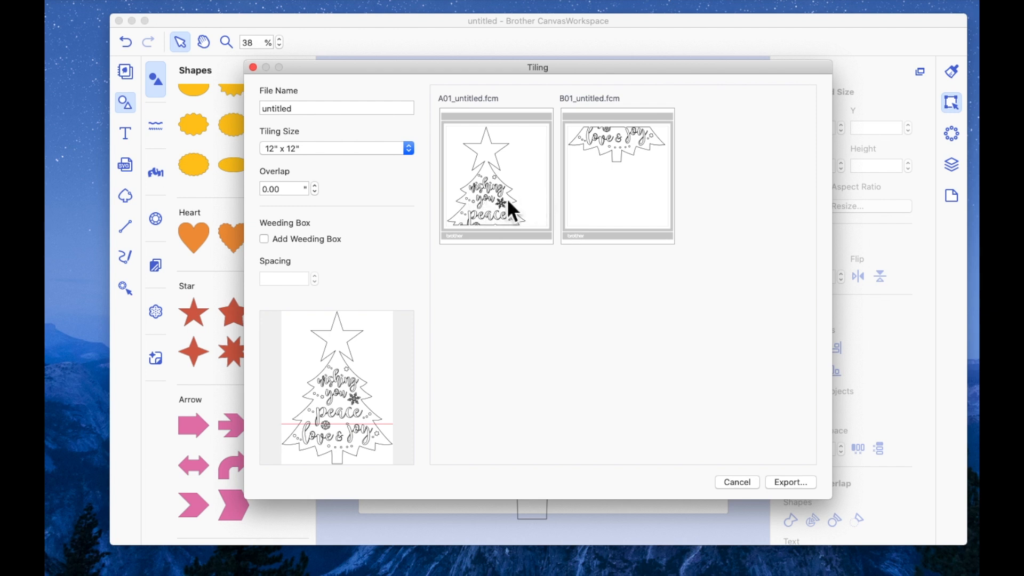
left_click(410, 149)
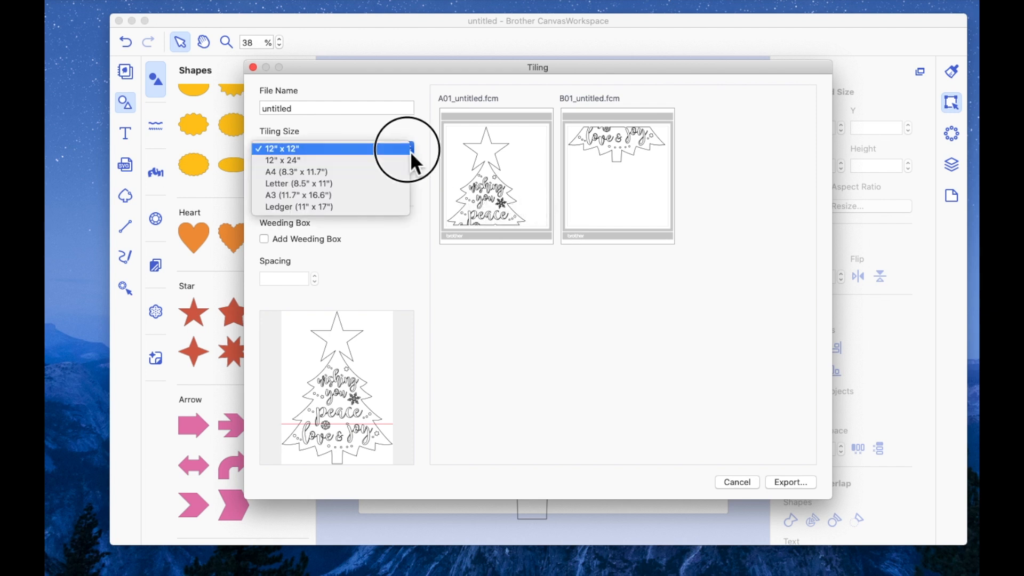
left_click(339, 159)
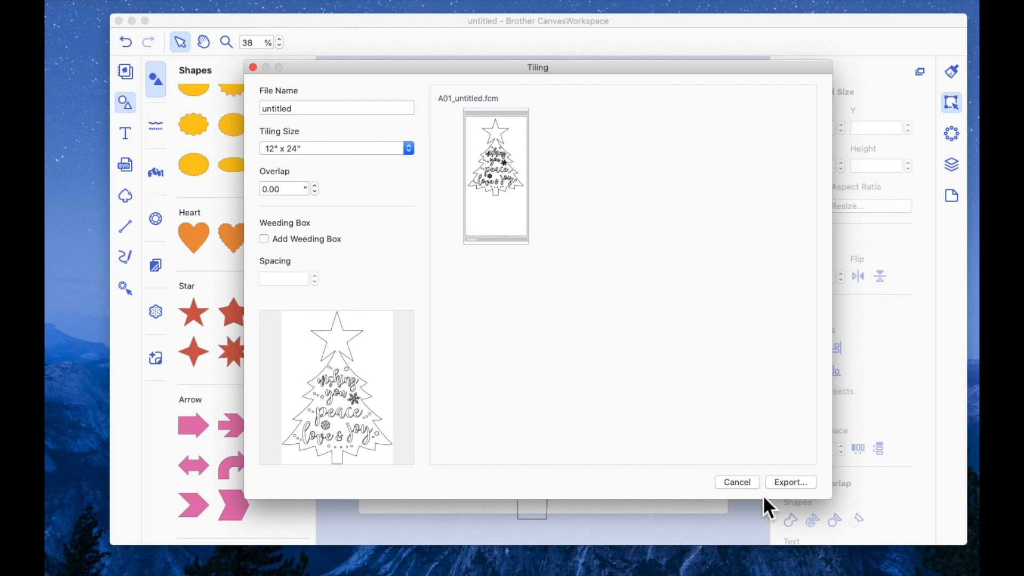
left_click(745, 482)
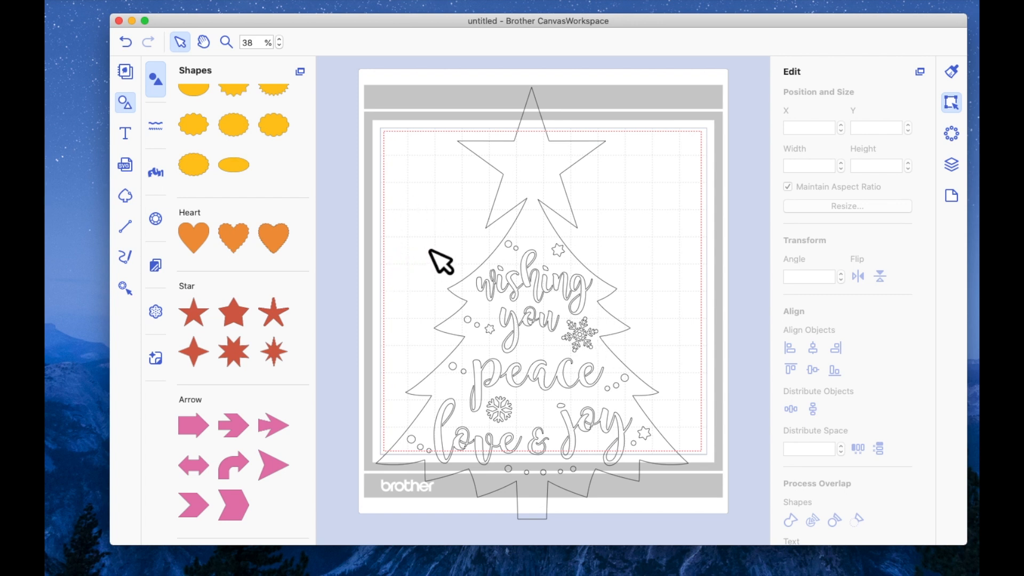
Step: Set the welded tree's height to 25 inches, keeping the aspect ratio
left_click(540, 199)
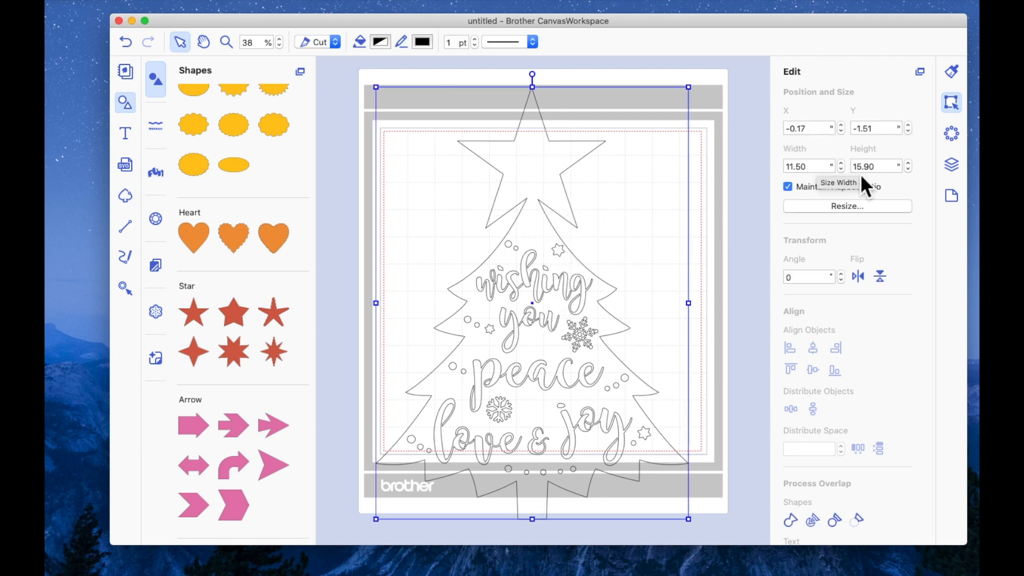
left_click(853, 166)
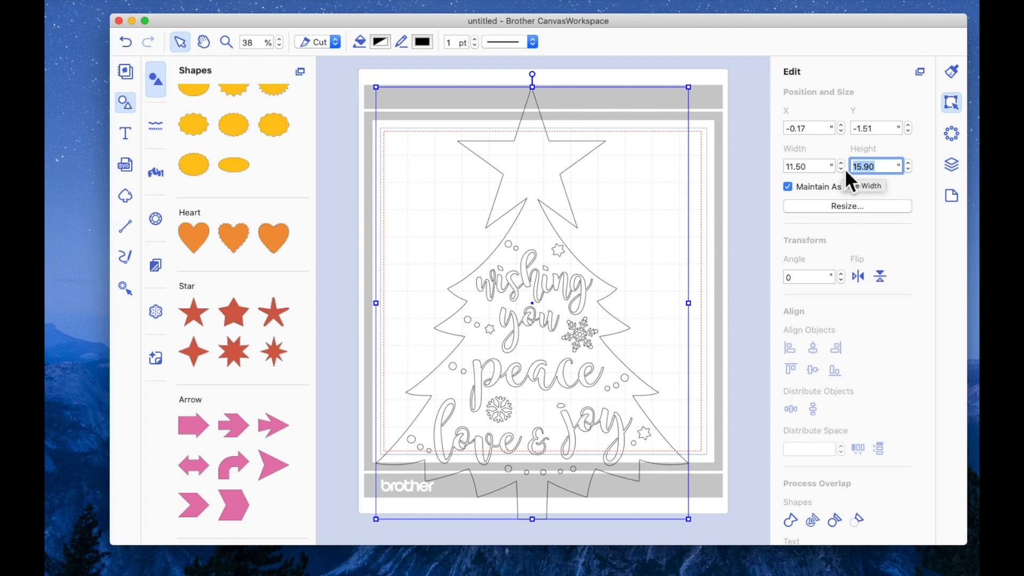
type("25")
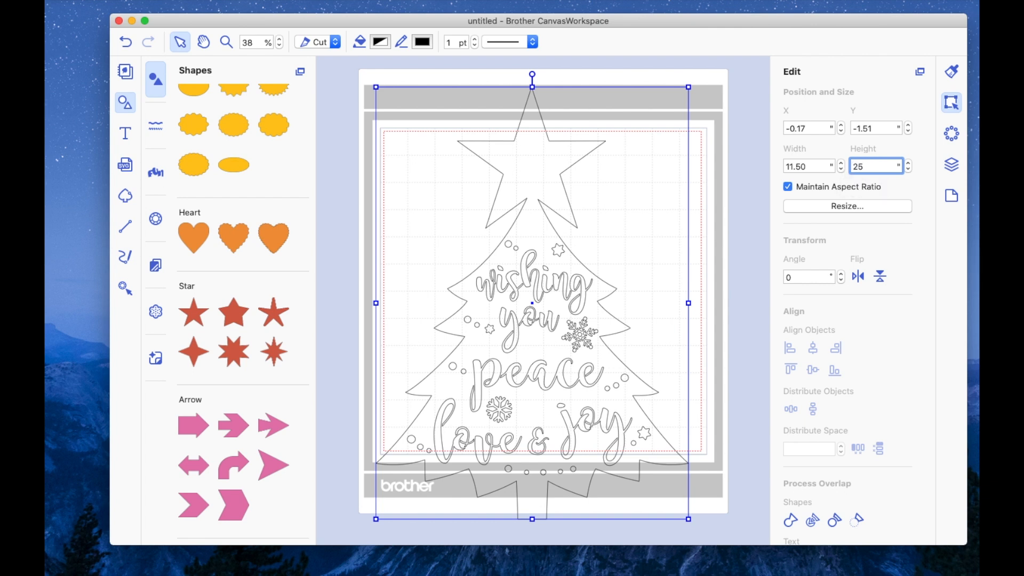
key("Return")
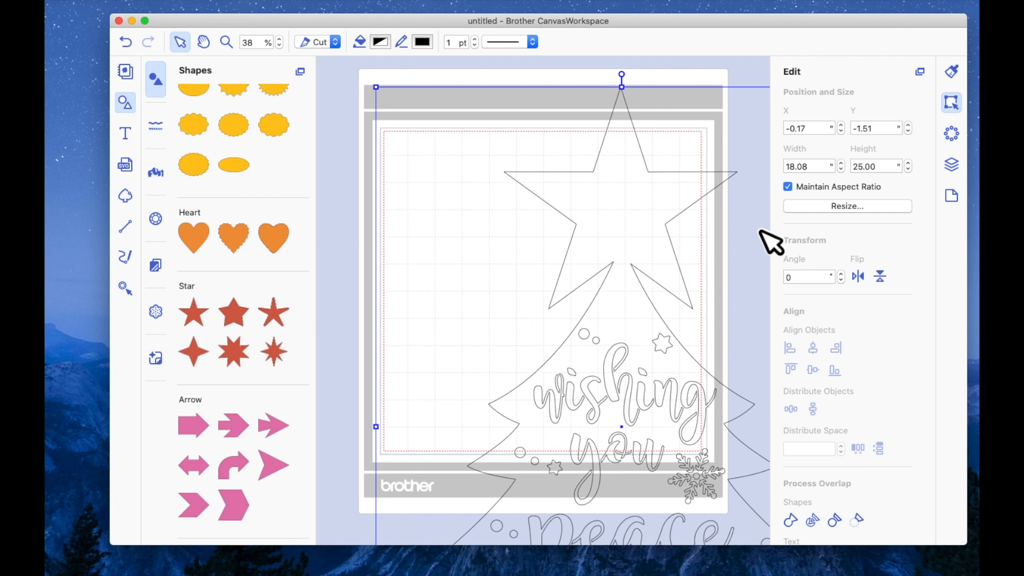
Step: Preview how the enlarged tree splits into 12 x 12 inch tiles, examine the sparsely filled tiles, and cancel without exporting
left_click(276, 0)
left_click(288, 7)
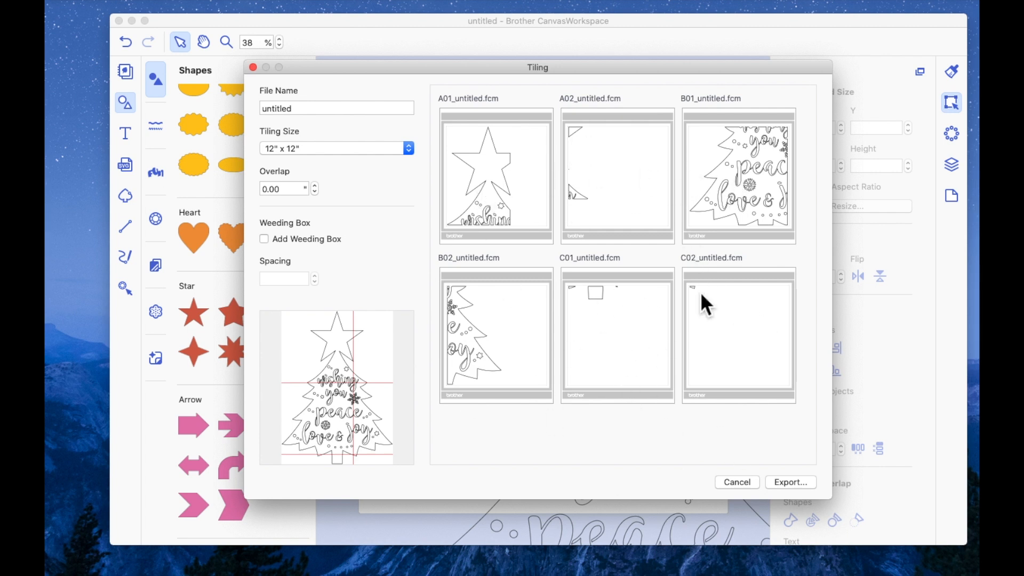
left_click(627, 302)
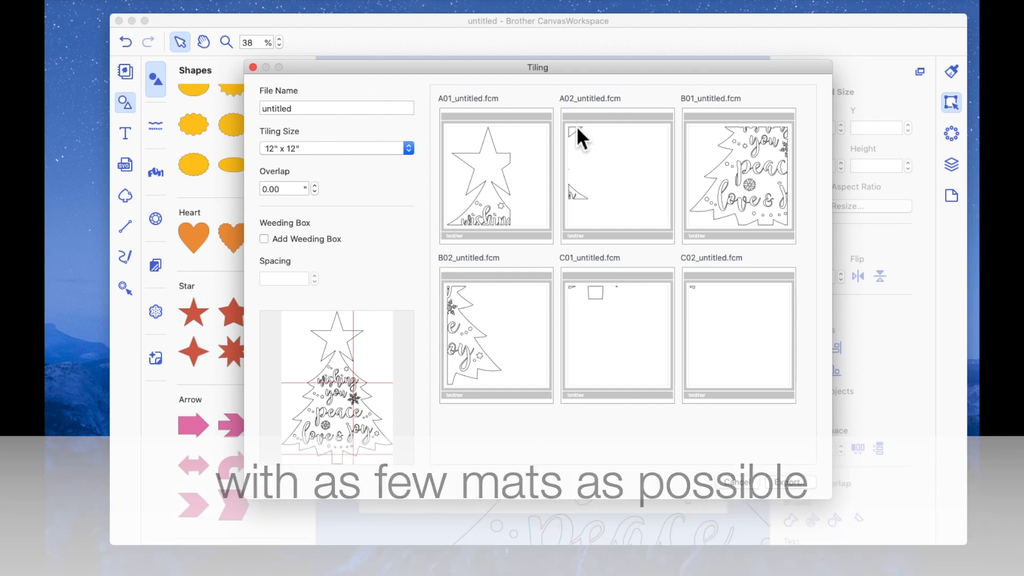
left_click(587, 103)
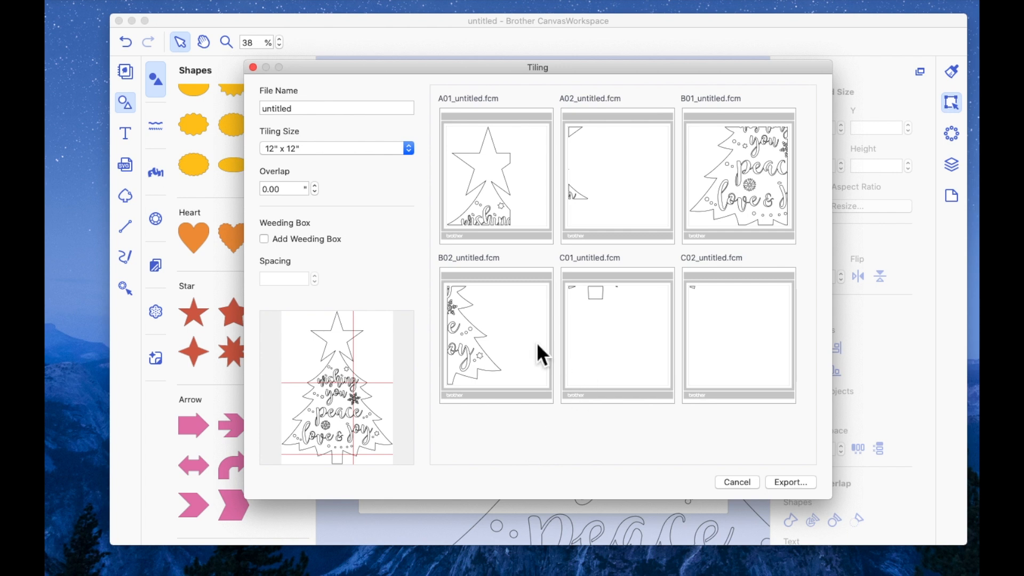
left_click(738, 483)
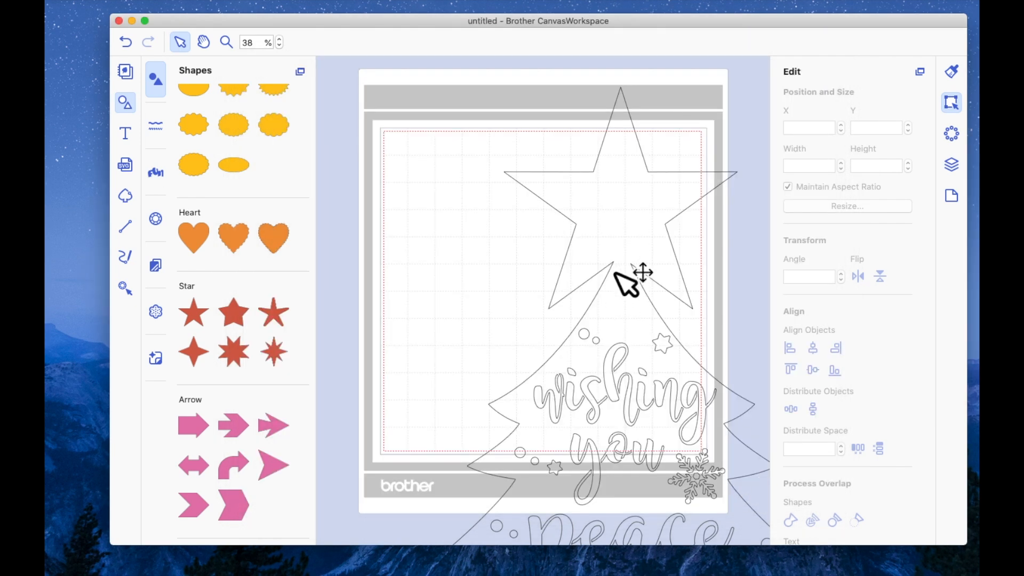
Step: Delete the oversized welded tree from the mat
left_click(616, 273)
scroll(624, 280, "down", 3)
key("Delete")
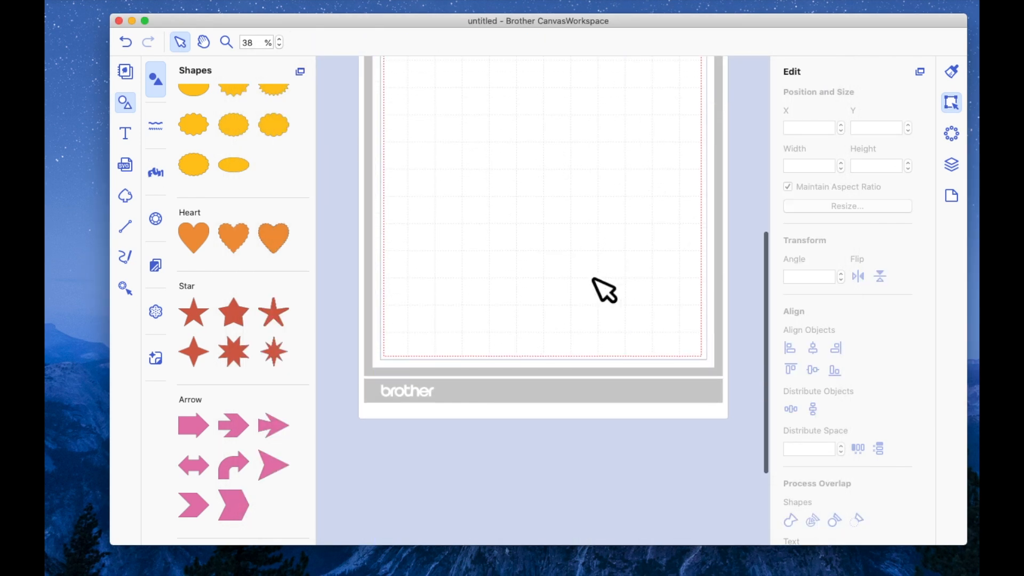
scroll(604, 291, "up", 3)
Step: Place a plain heart and a scalloped-style heart from the basic shapes on the mat so that they overlap diagonally
left_click(156, 360)
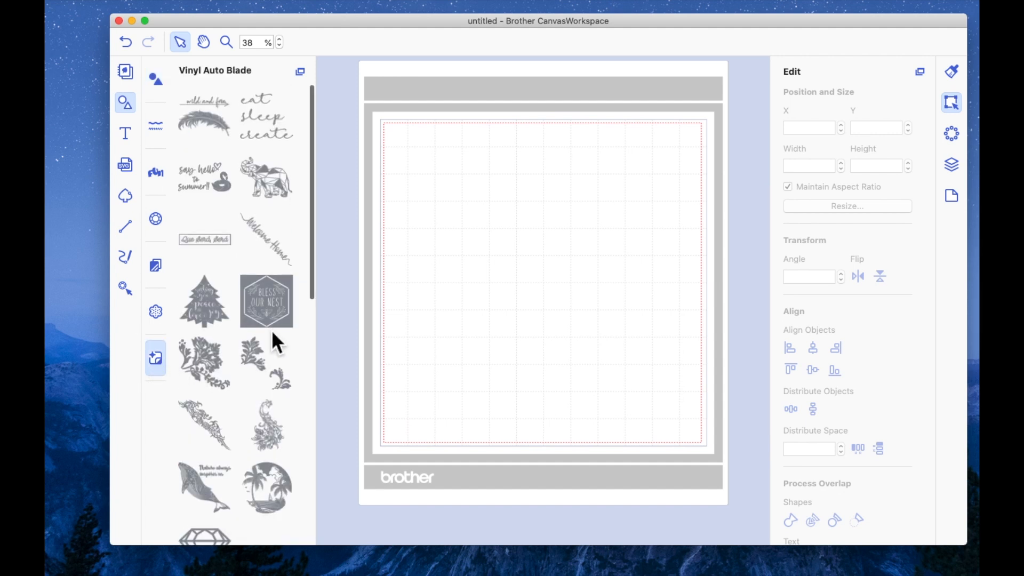
left_click(156, 80)
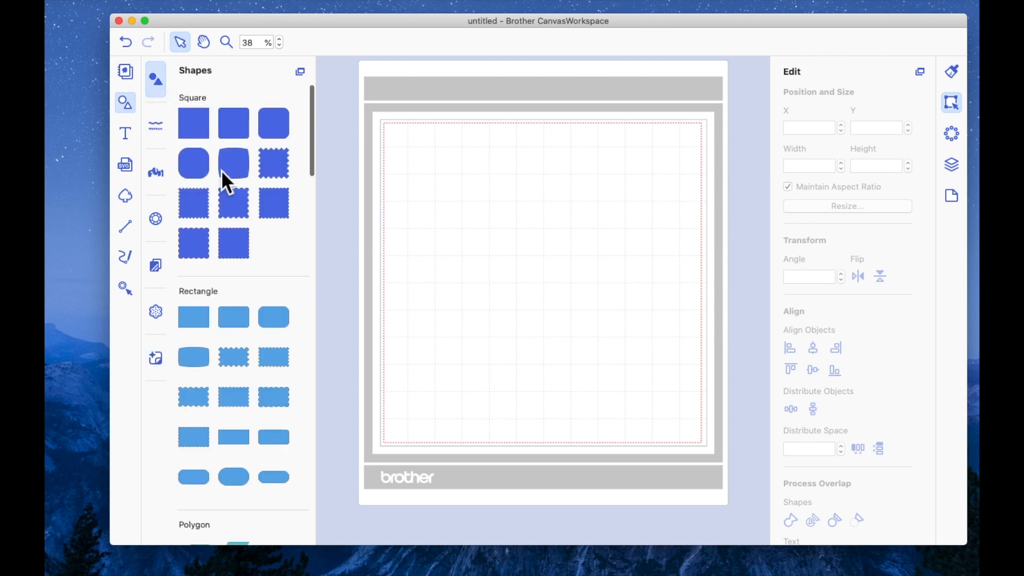
scroll(222, 171, "down", 15)
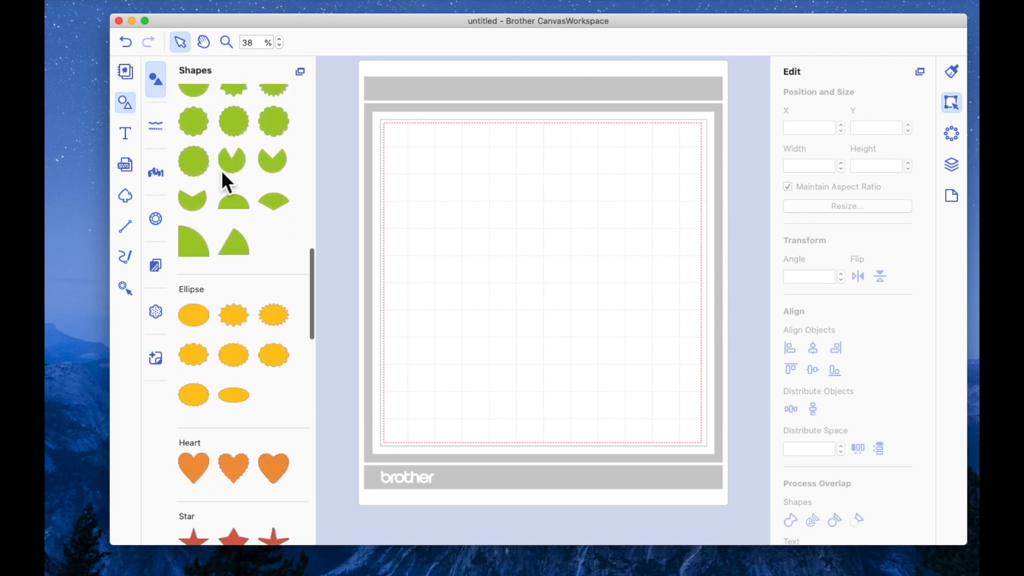
scroll(223, 175, "down", 5)
left_click_drag(194, 204, 497, 211)
left_click_drag(234, 212, 565, 242)
Step: Weld the two overlapping hearts into one outline, enlarge it to about 16.46 x 13.86 inches, and reposition it over the mat
left_click(670, 368)
left_click(416, 120)
left_click_drag(416, 120, 658, 357)
left_click(792, 519)
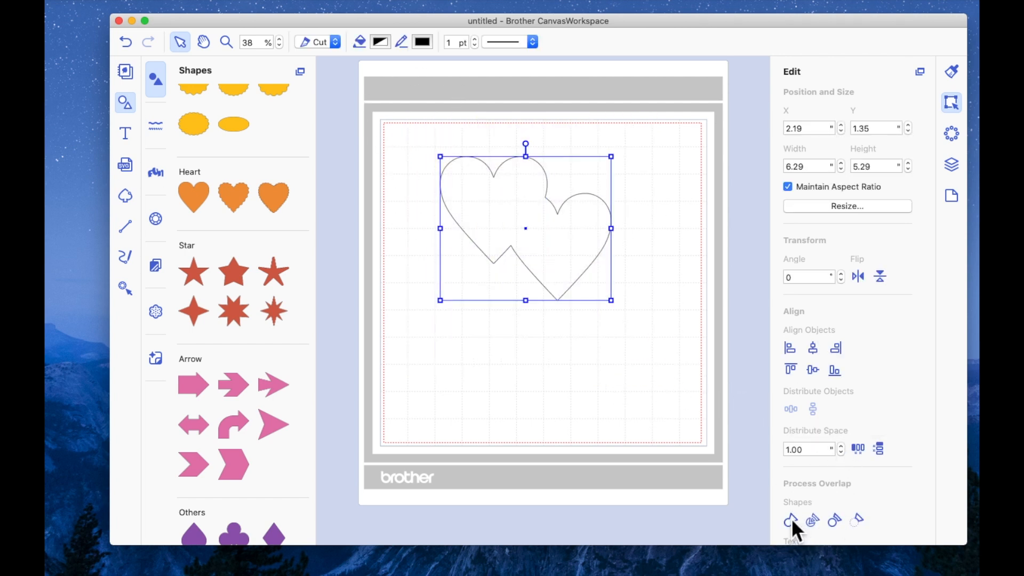
left_click_drag(611, 301, 888, 532)
left_click_drag(667, 381, 542, 323)
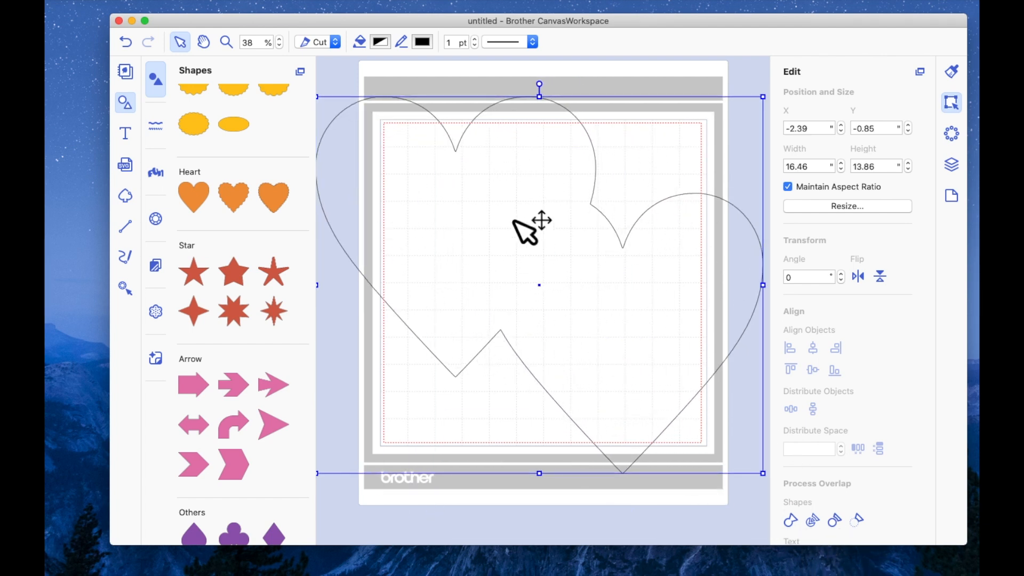
Step: Preview the welded hearts' 12 x 12 inch tiling, add weeding boxes with 0.12 inch spacing, and cancel without exporting
left_click(277, 1)
left_click(279, 4)
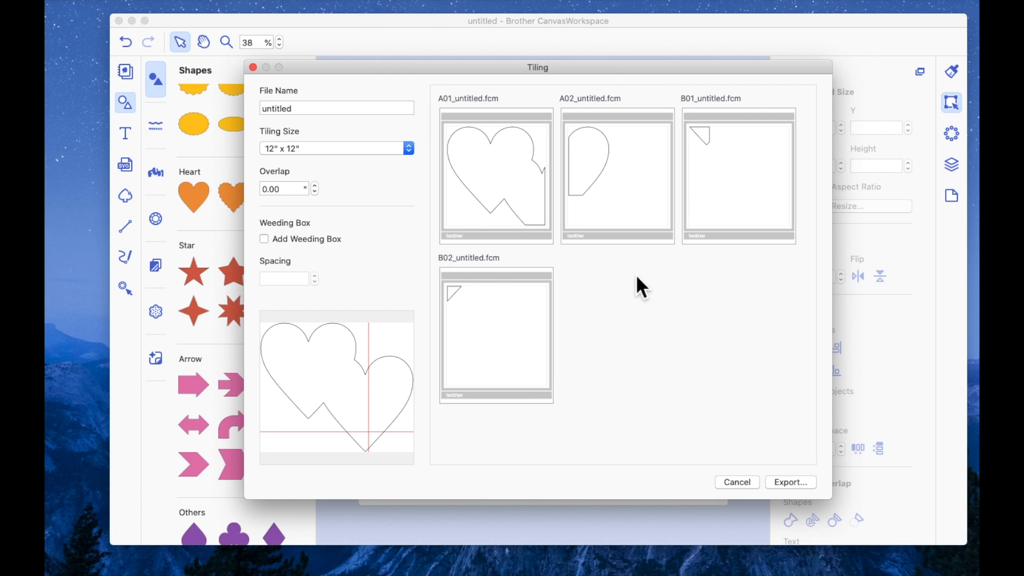
left_click(267, 240)
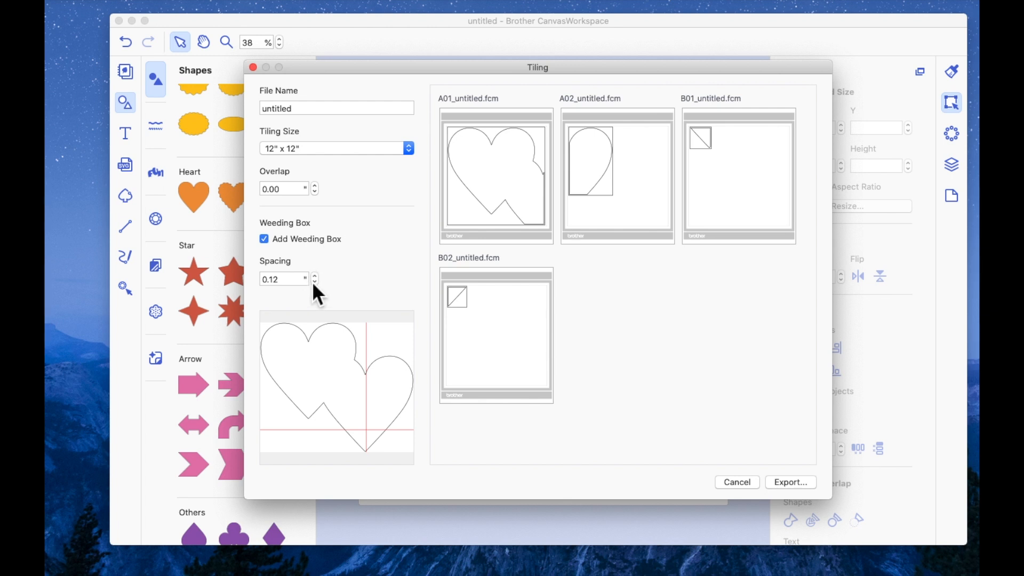
left_click(746, 484)
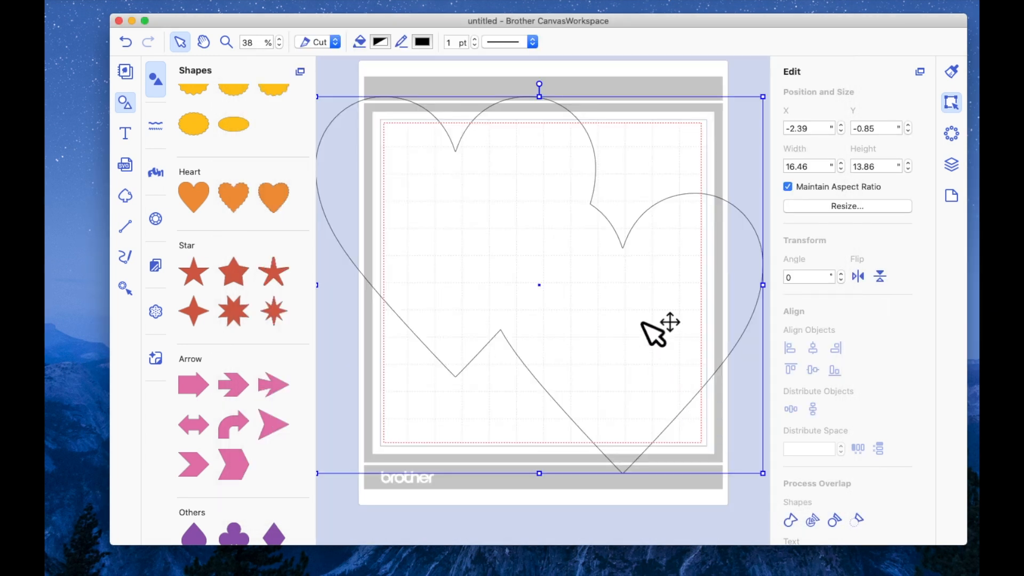
Step: Delete the welded hearts and show the Vinyl Auto Blade designs
key("Delete")
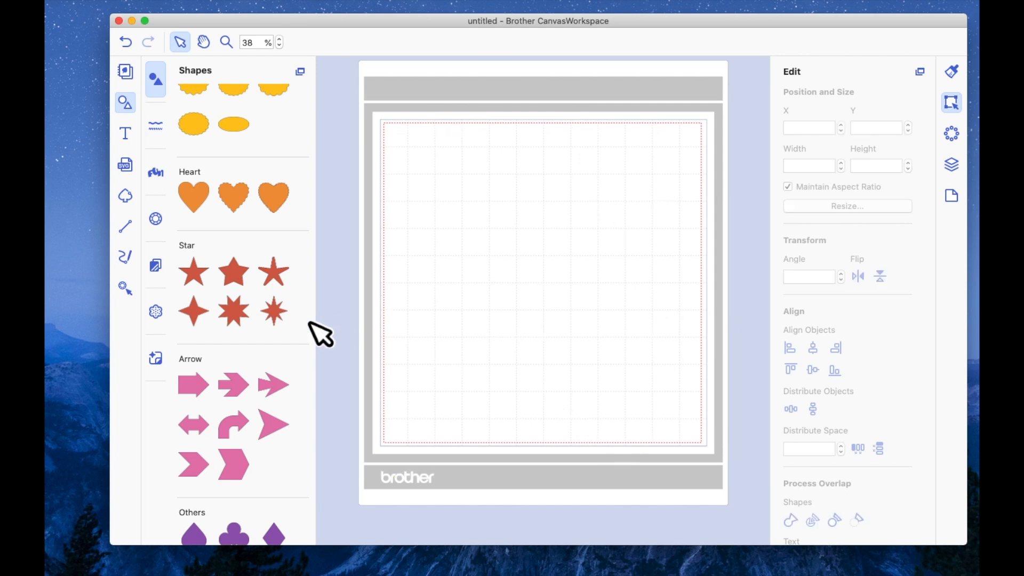
left_click(156, 358)
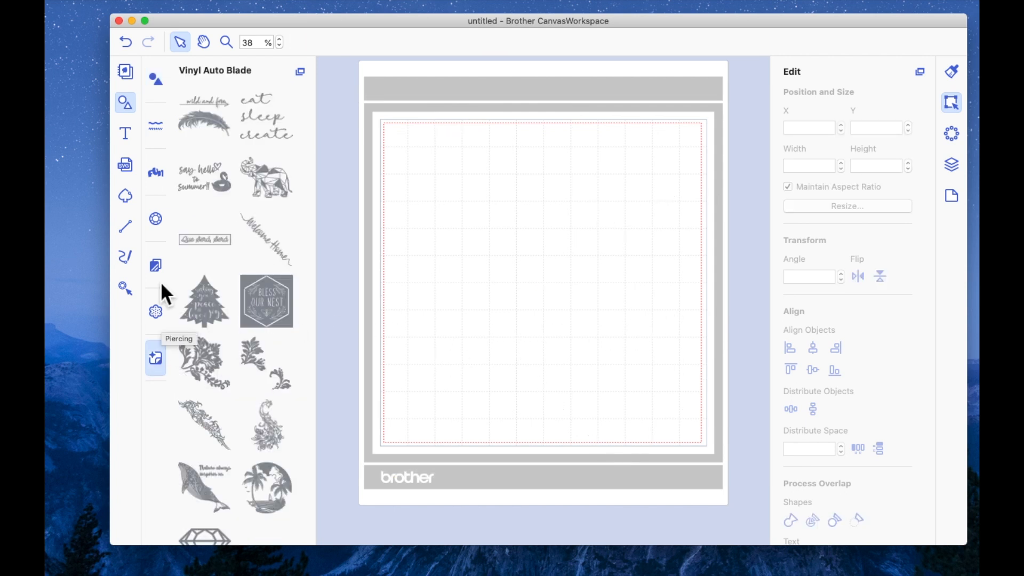